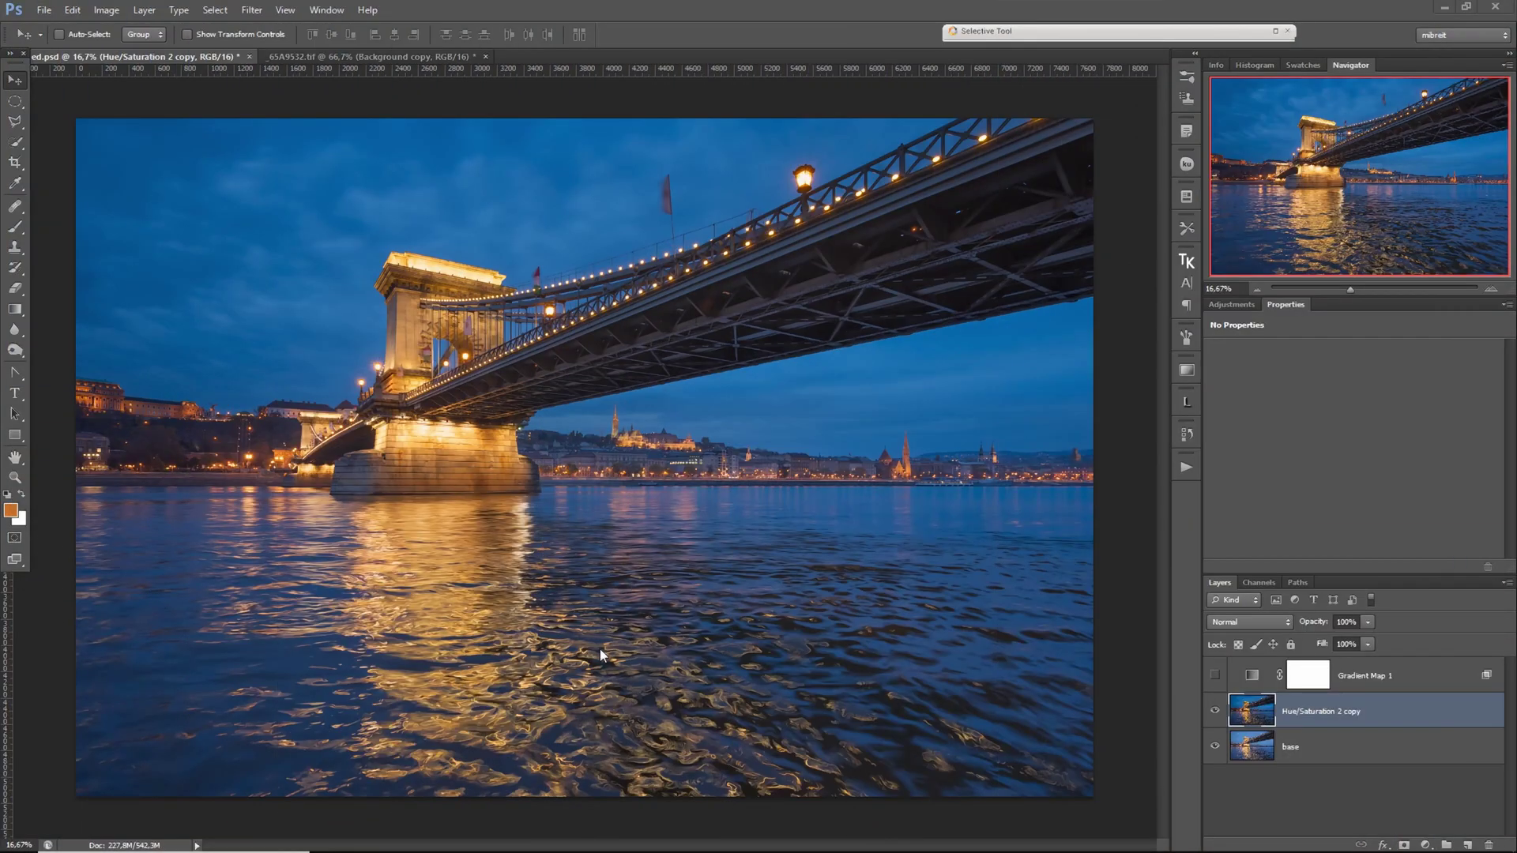
Step: Zoom in to inspect the bridge tower and golden water reflections, then fit the image back on screen
ctrl+click(385, 609)
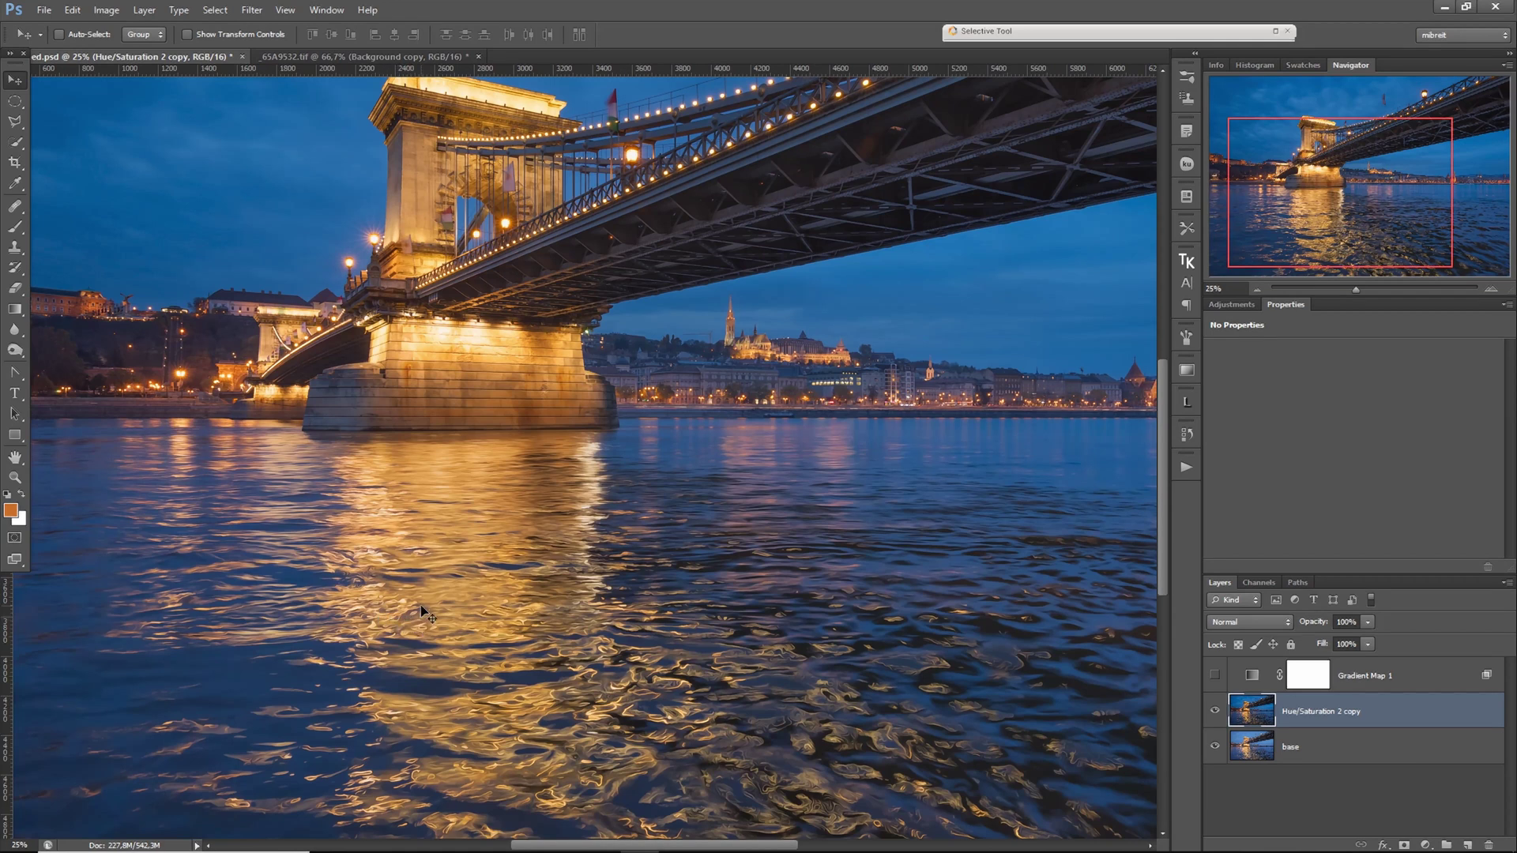
drag(427, 610, 632, 482)
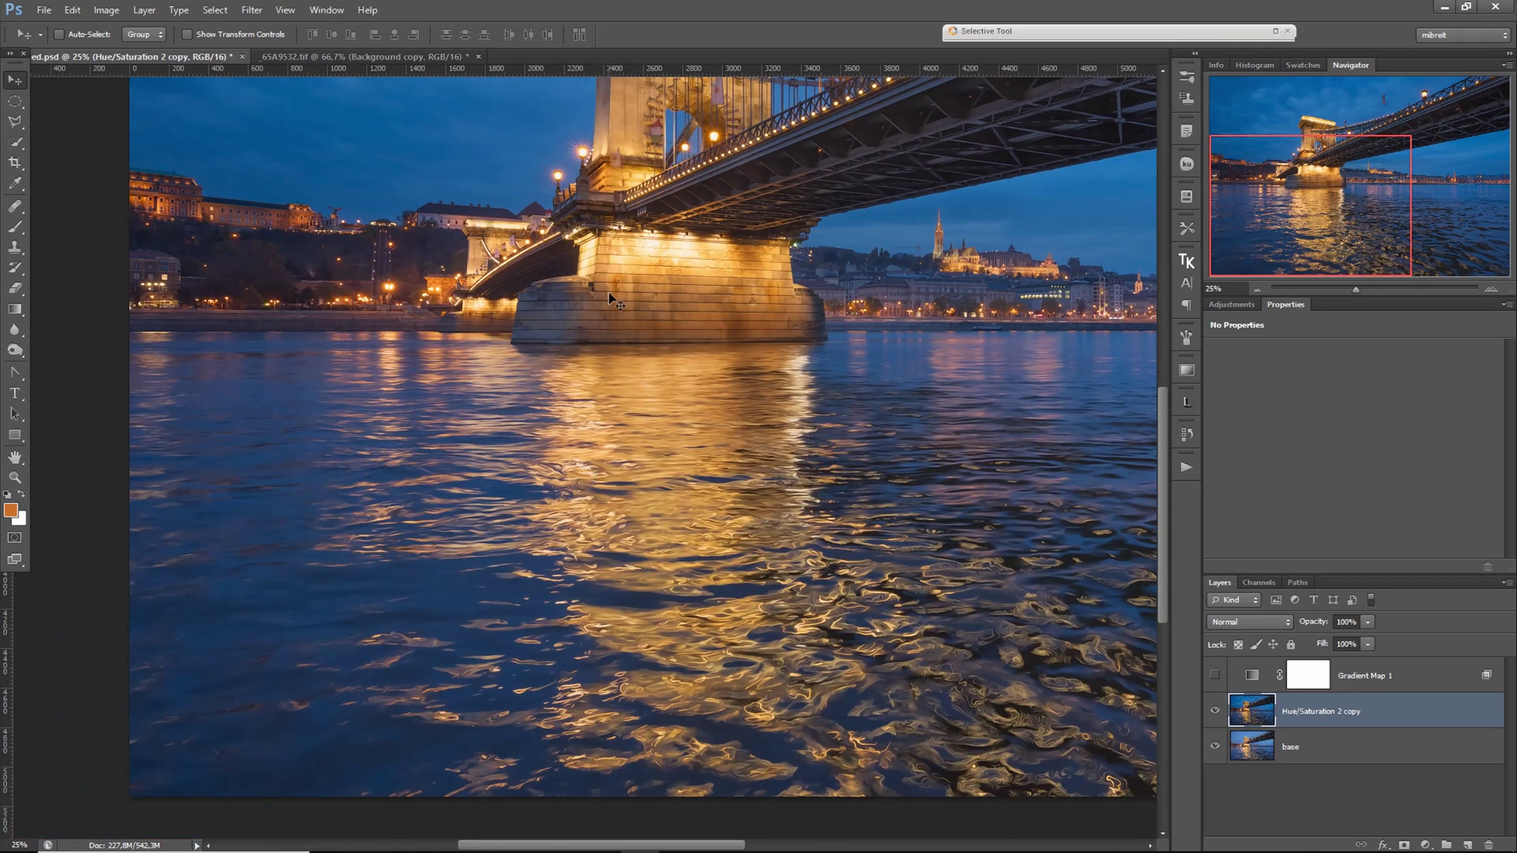
drag(613, 301, 440, 483)
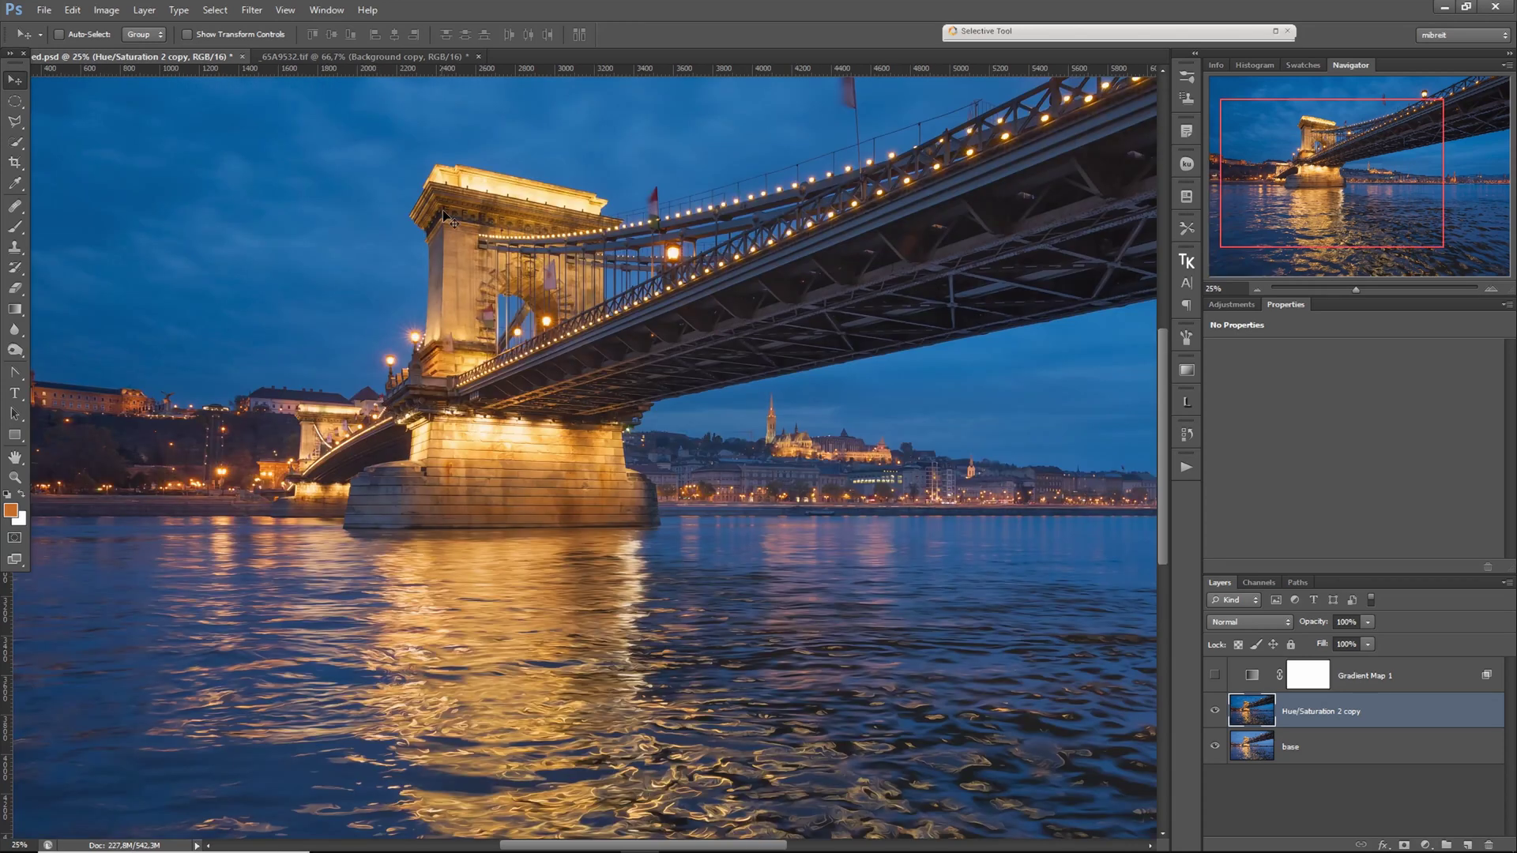
drag(474, 637, 443, 499)
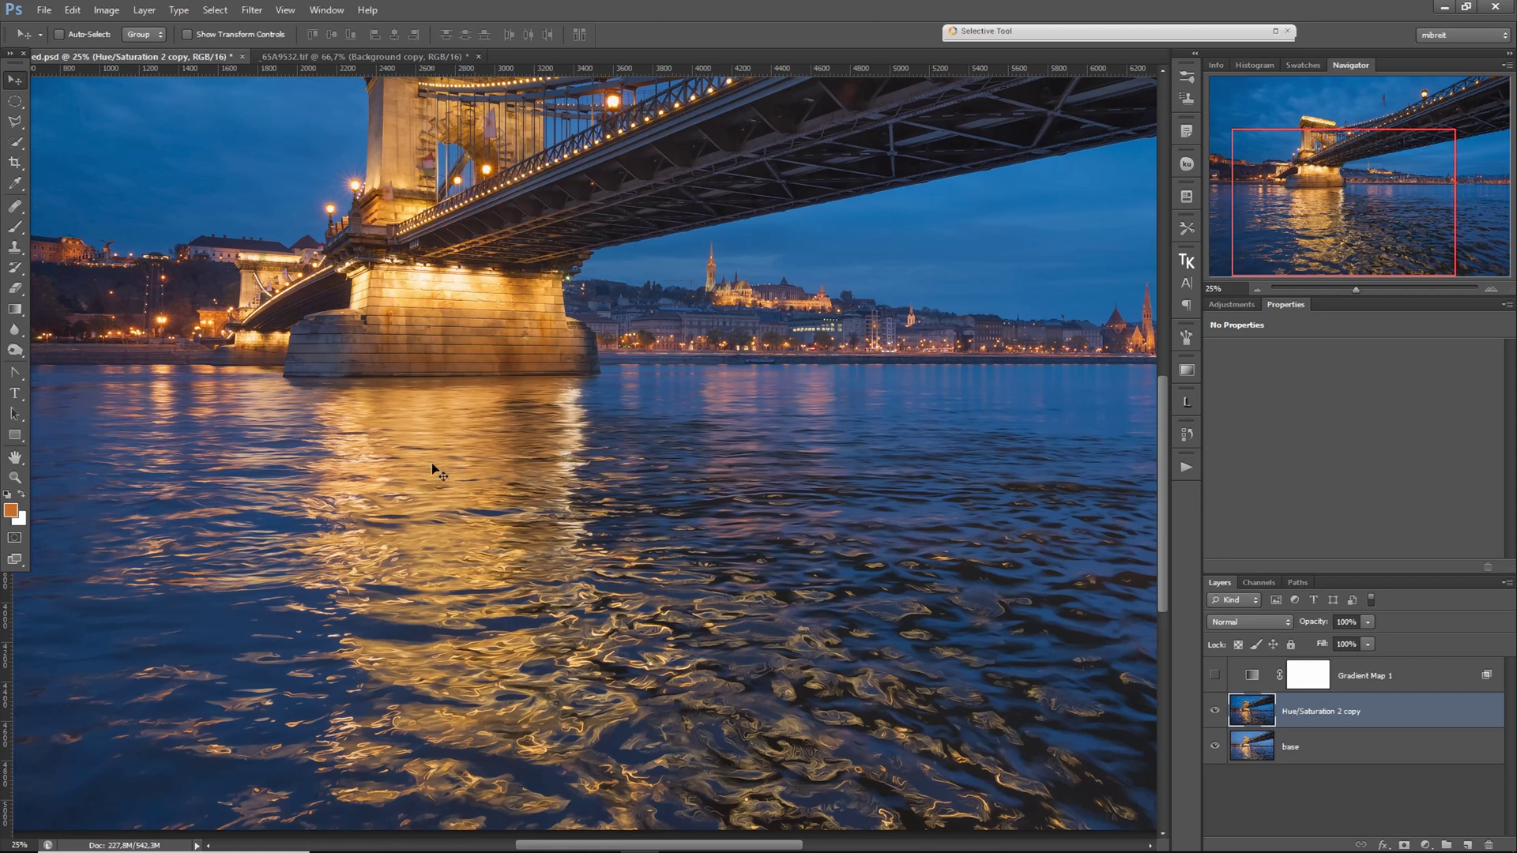
key(ctrl+minus)
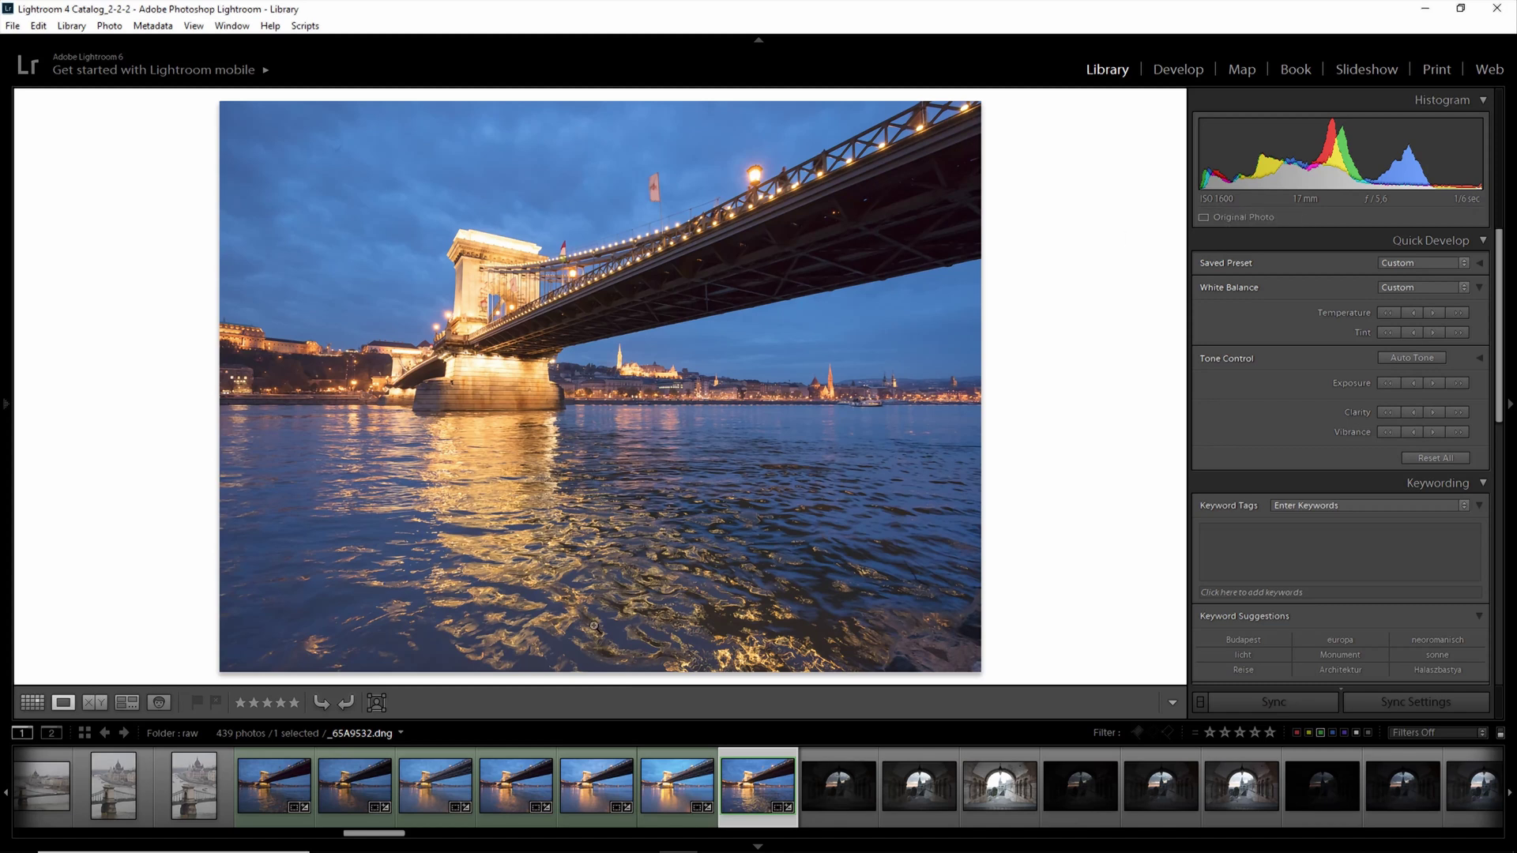
Step: View the smooth long-exposure shot at 1:1 and back, then switch to rippled-water _65A9532.dng
click(669, 796)
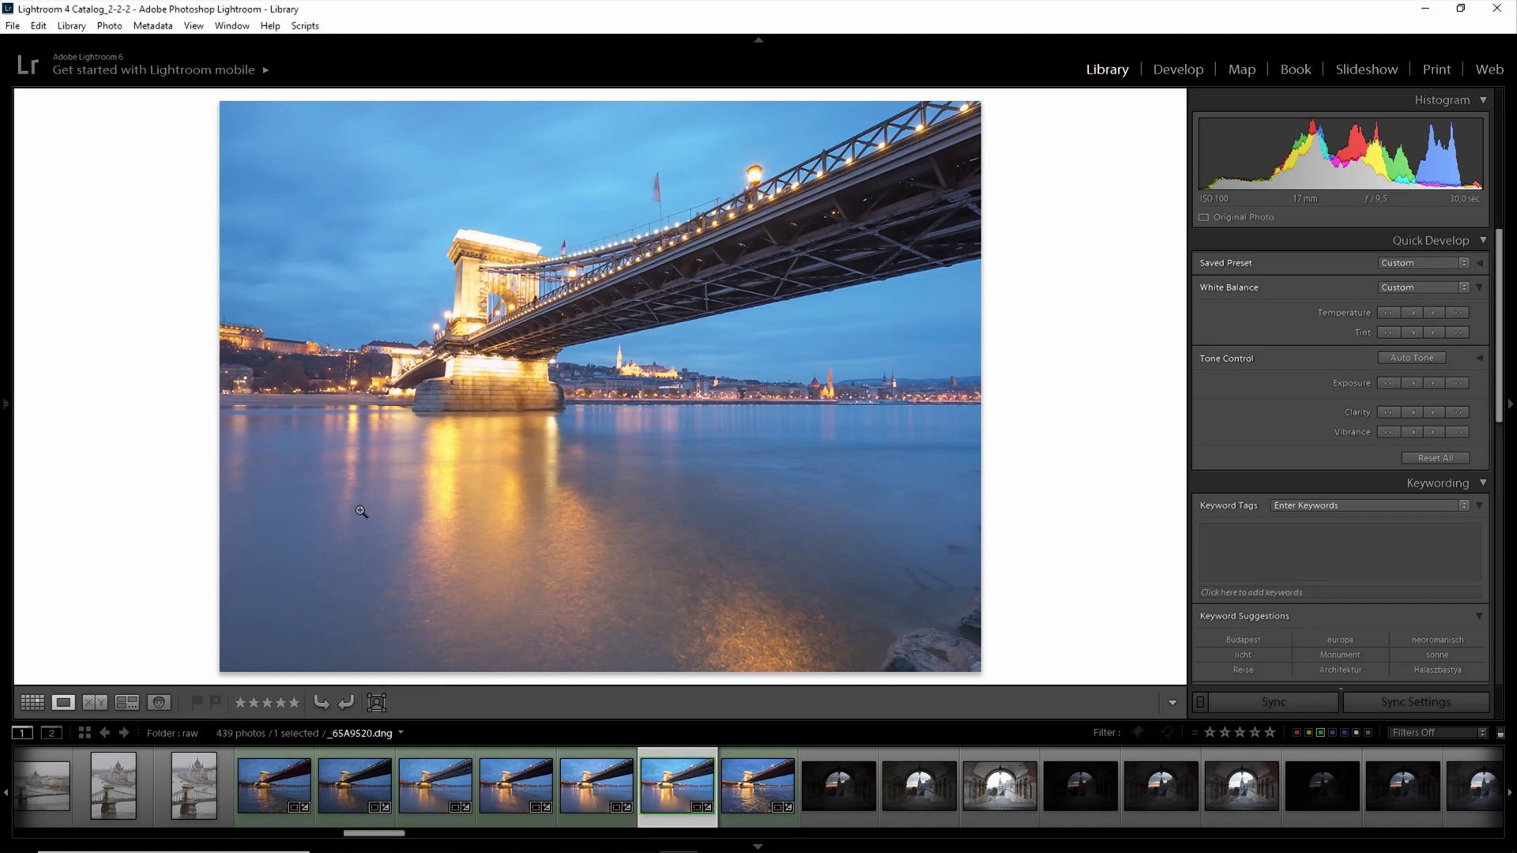
click(670, 407)
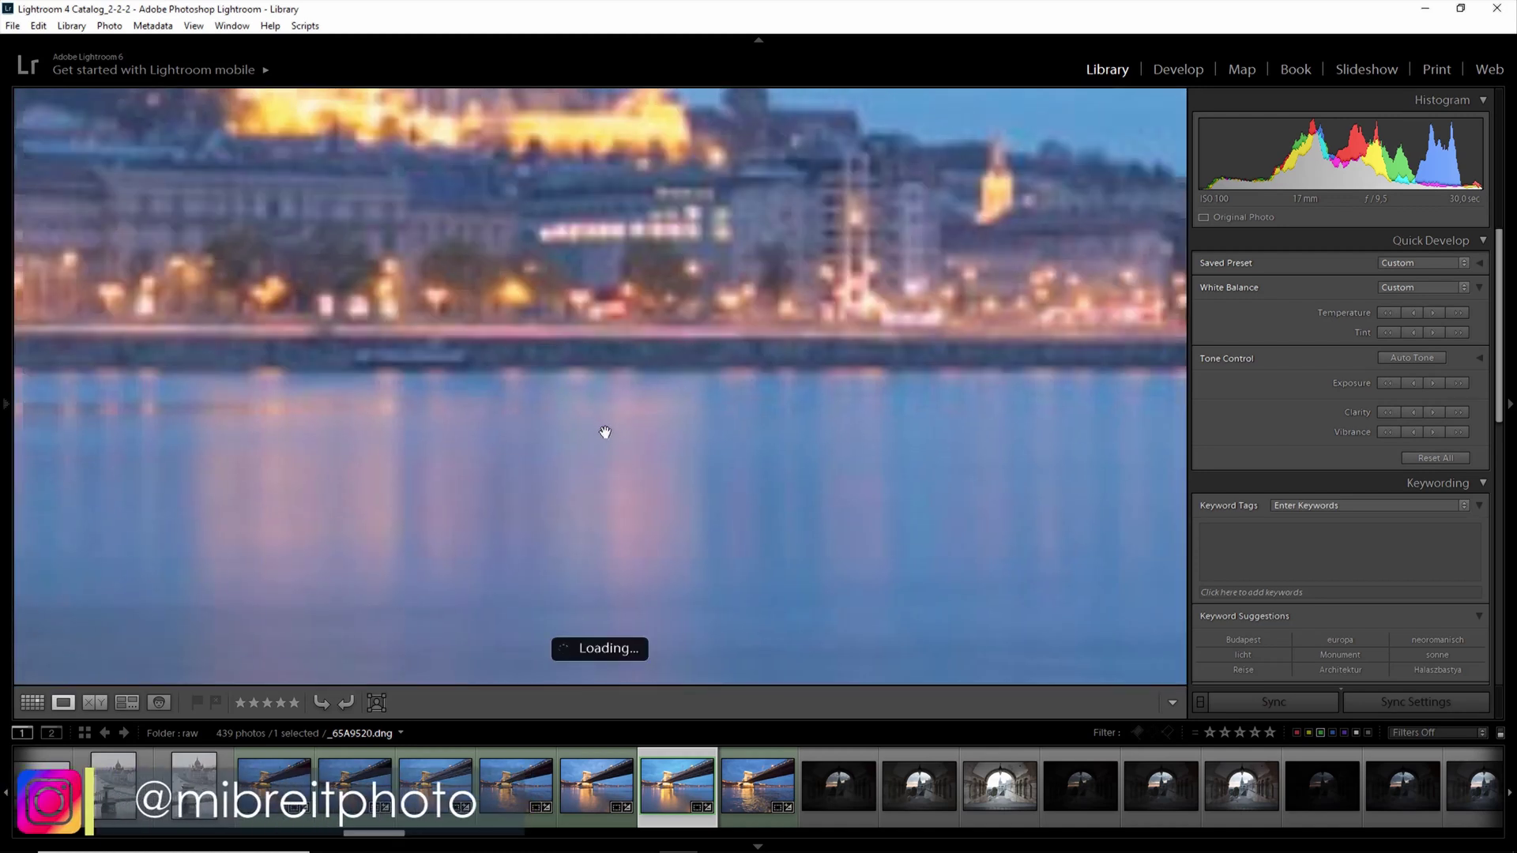
click(608, 432)
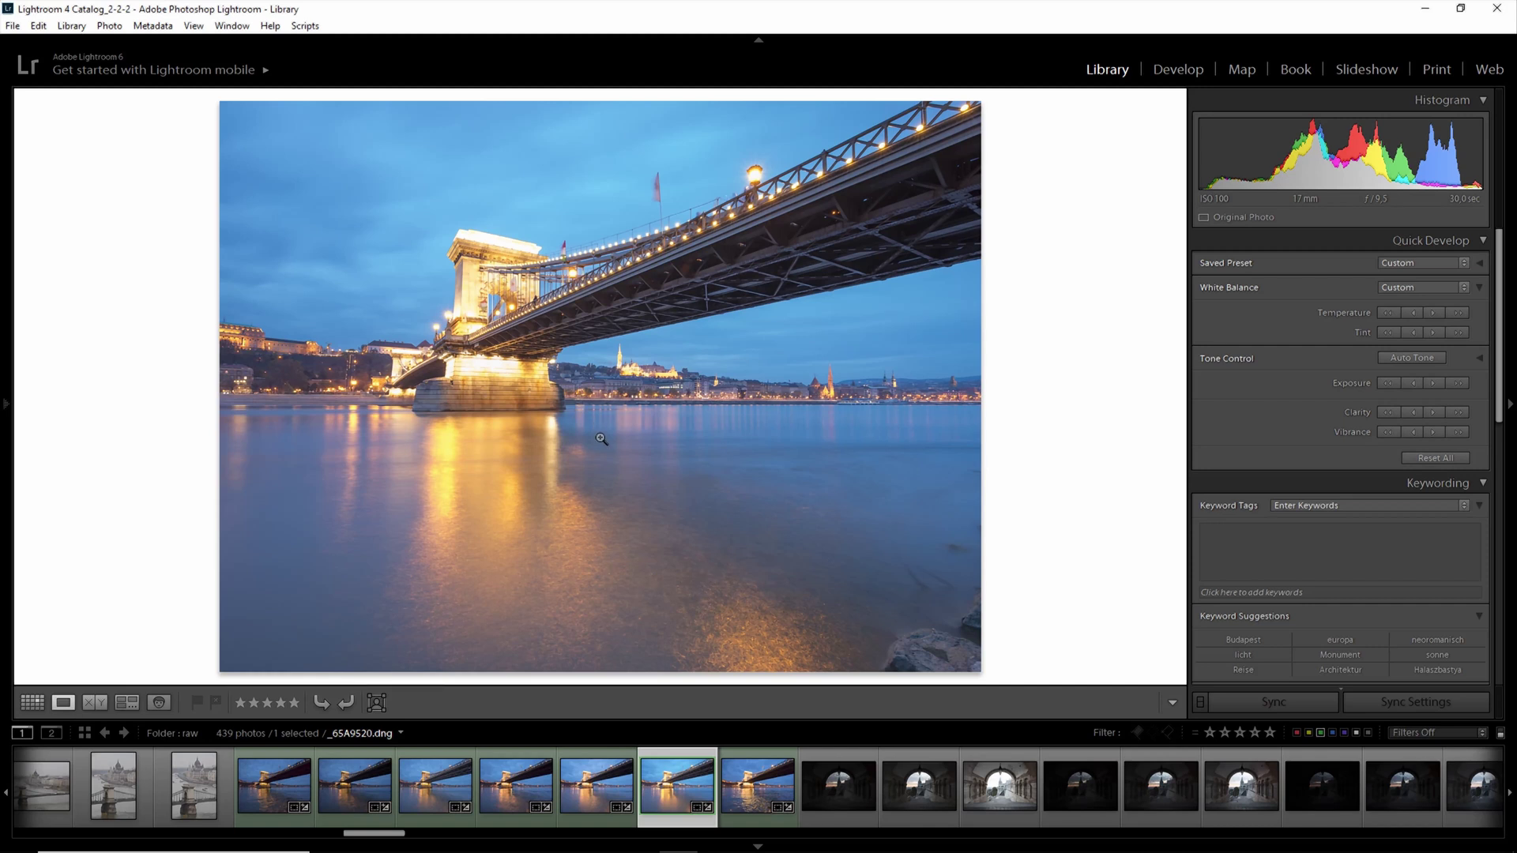
click(757, 786)
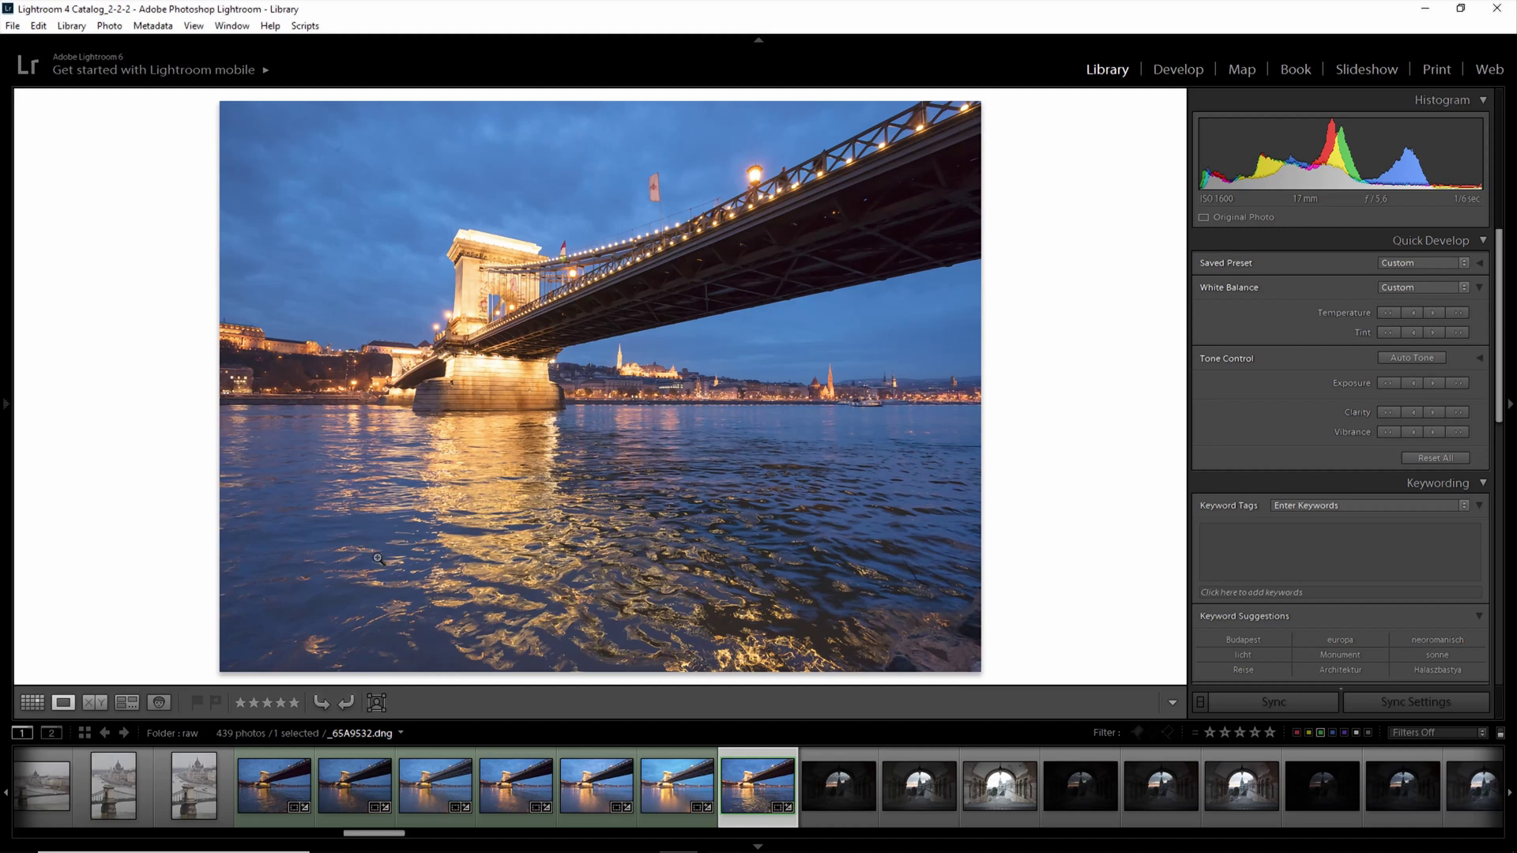
Step: Inspect the rippled golden reflections of _65A9532 at 1:1, panning around, then fit the photo again
click(565, 567)
drag(413, 562, 819, 383)
drag(376, 511, 676, 464)
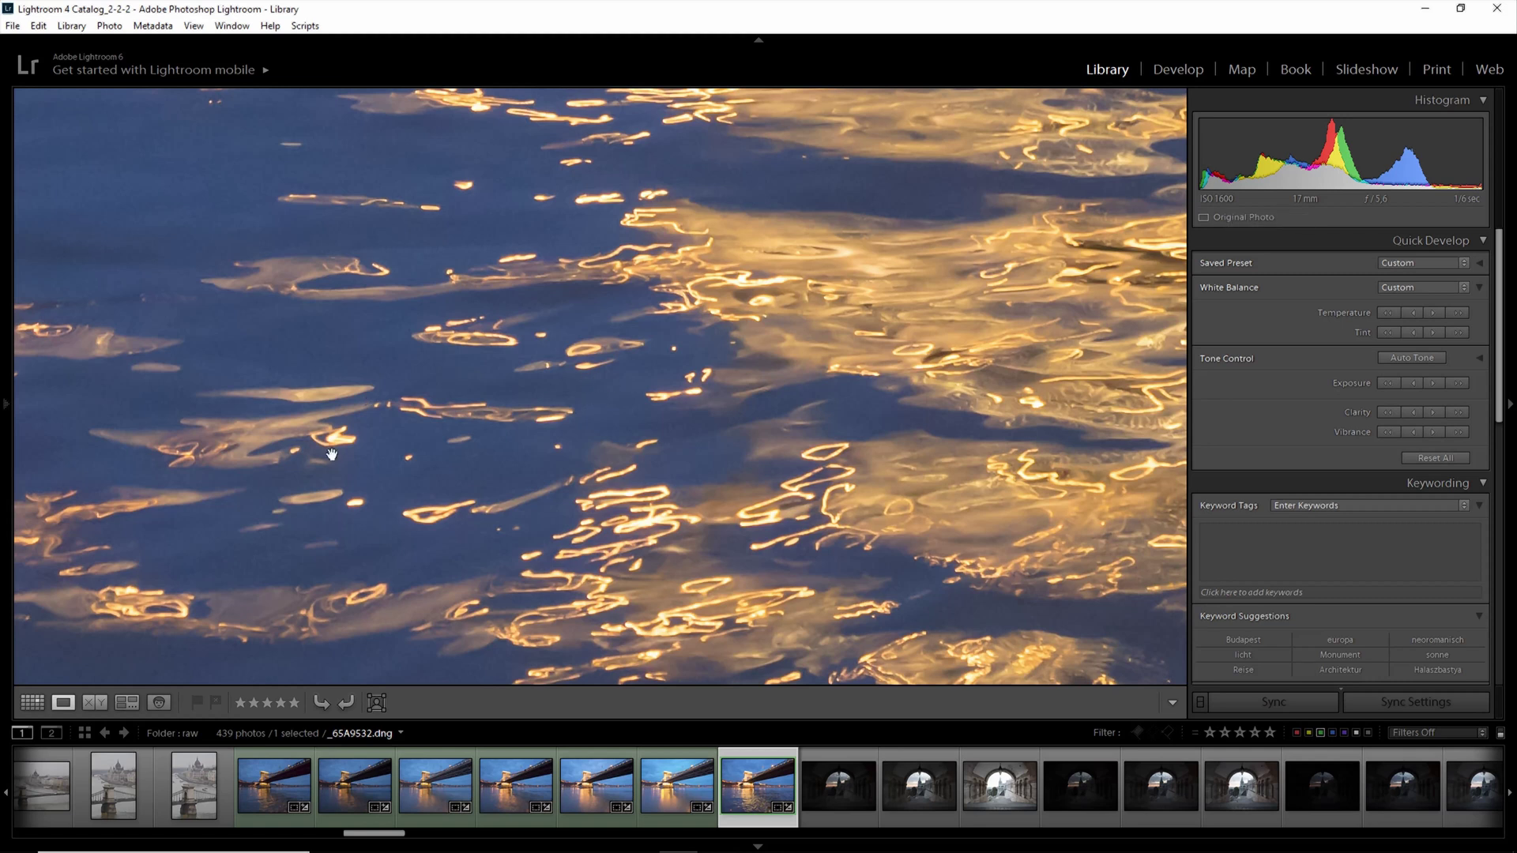
drag(508, 427, 543, 259)
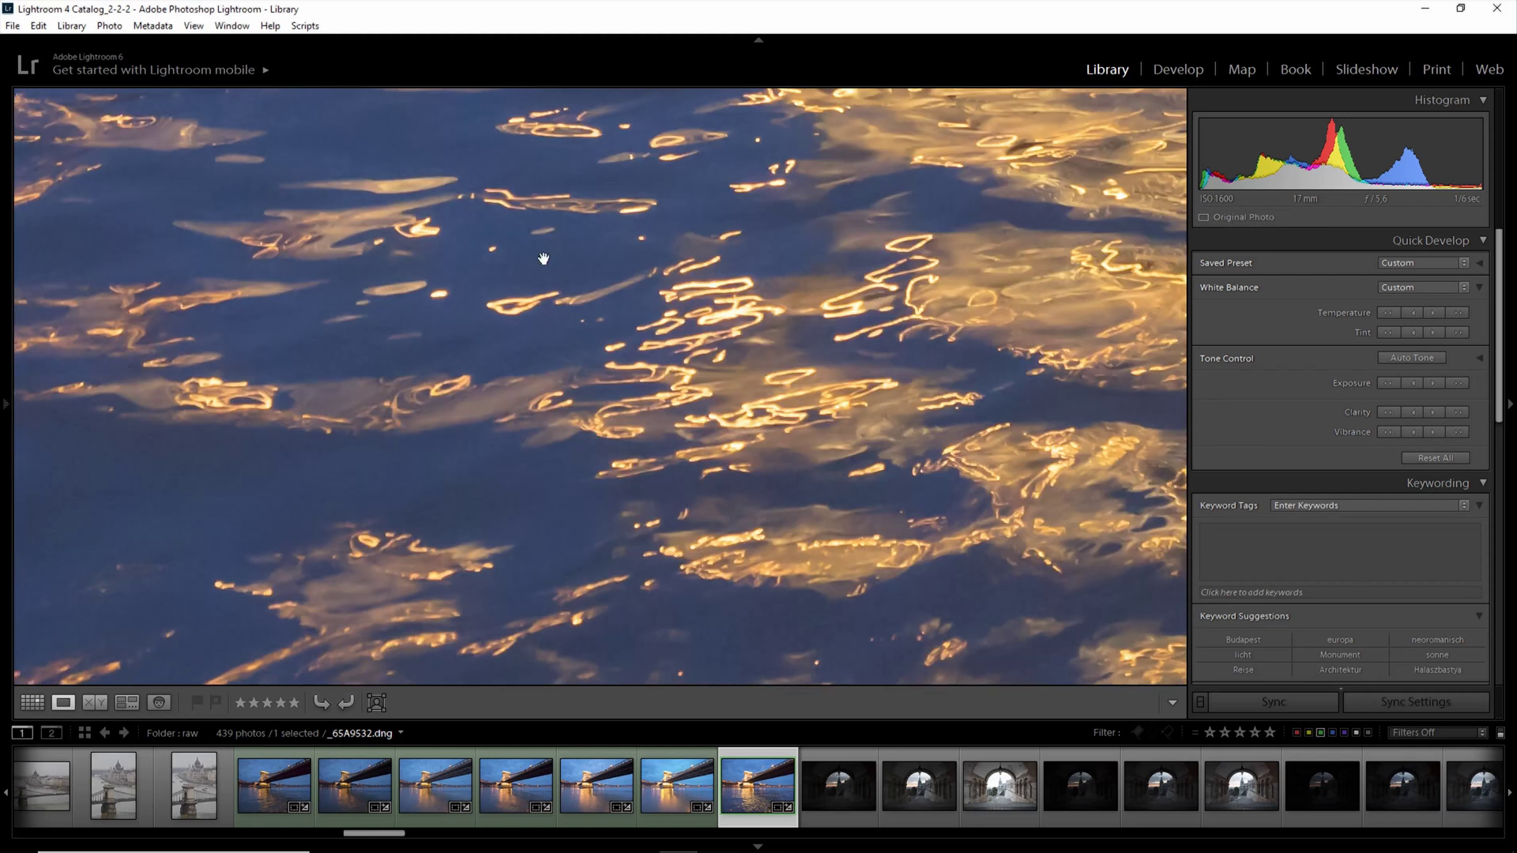
click(831, 506)
click(298, 433)
click(764, 466)
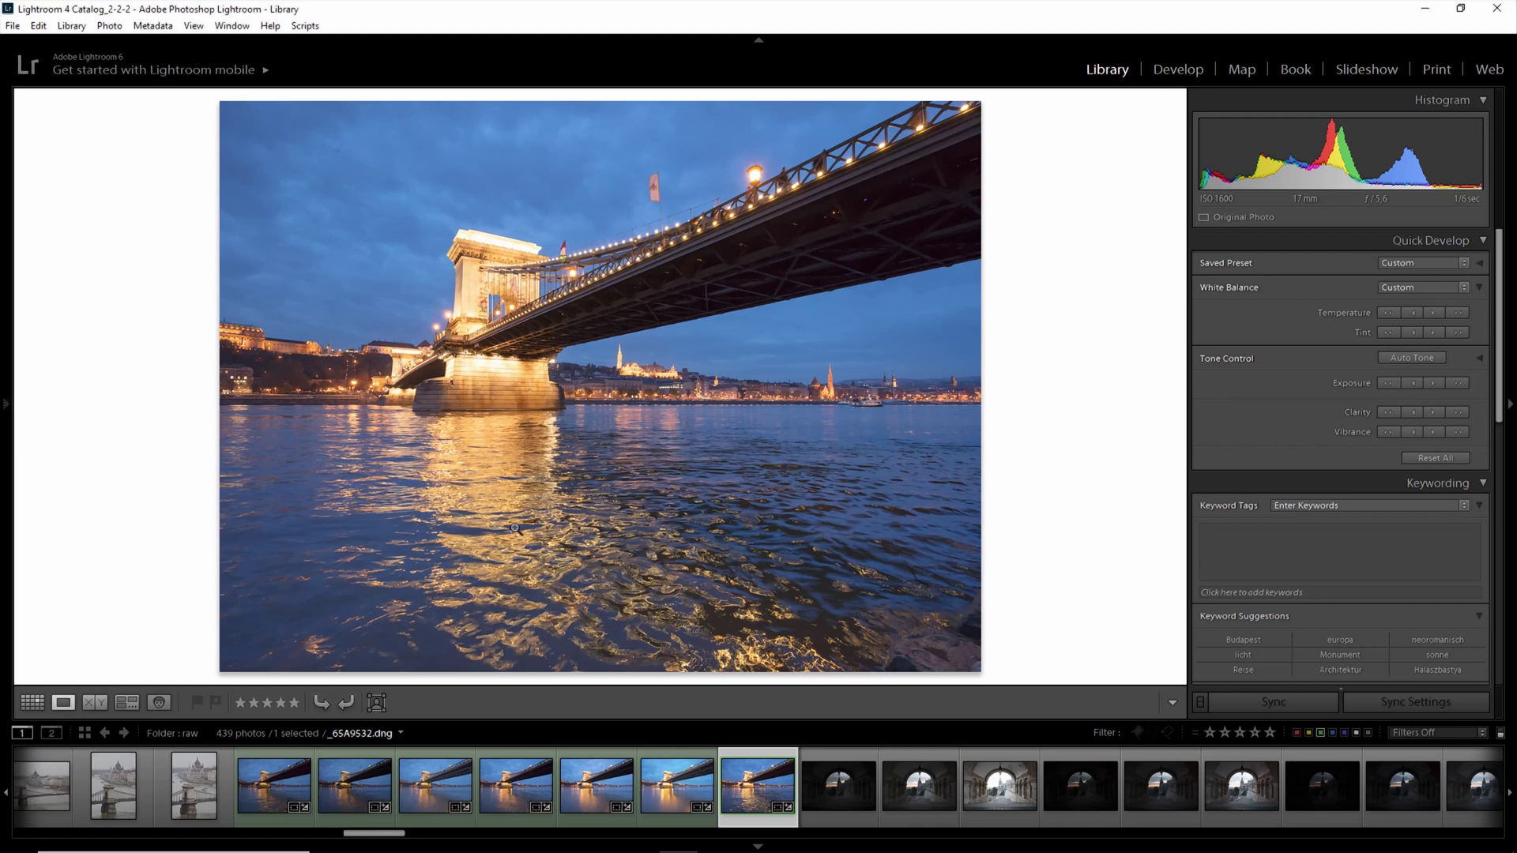
click(697, 611)
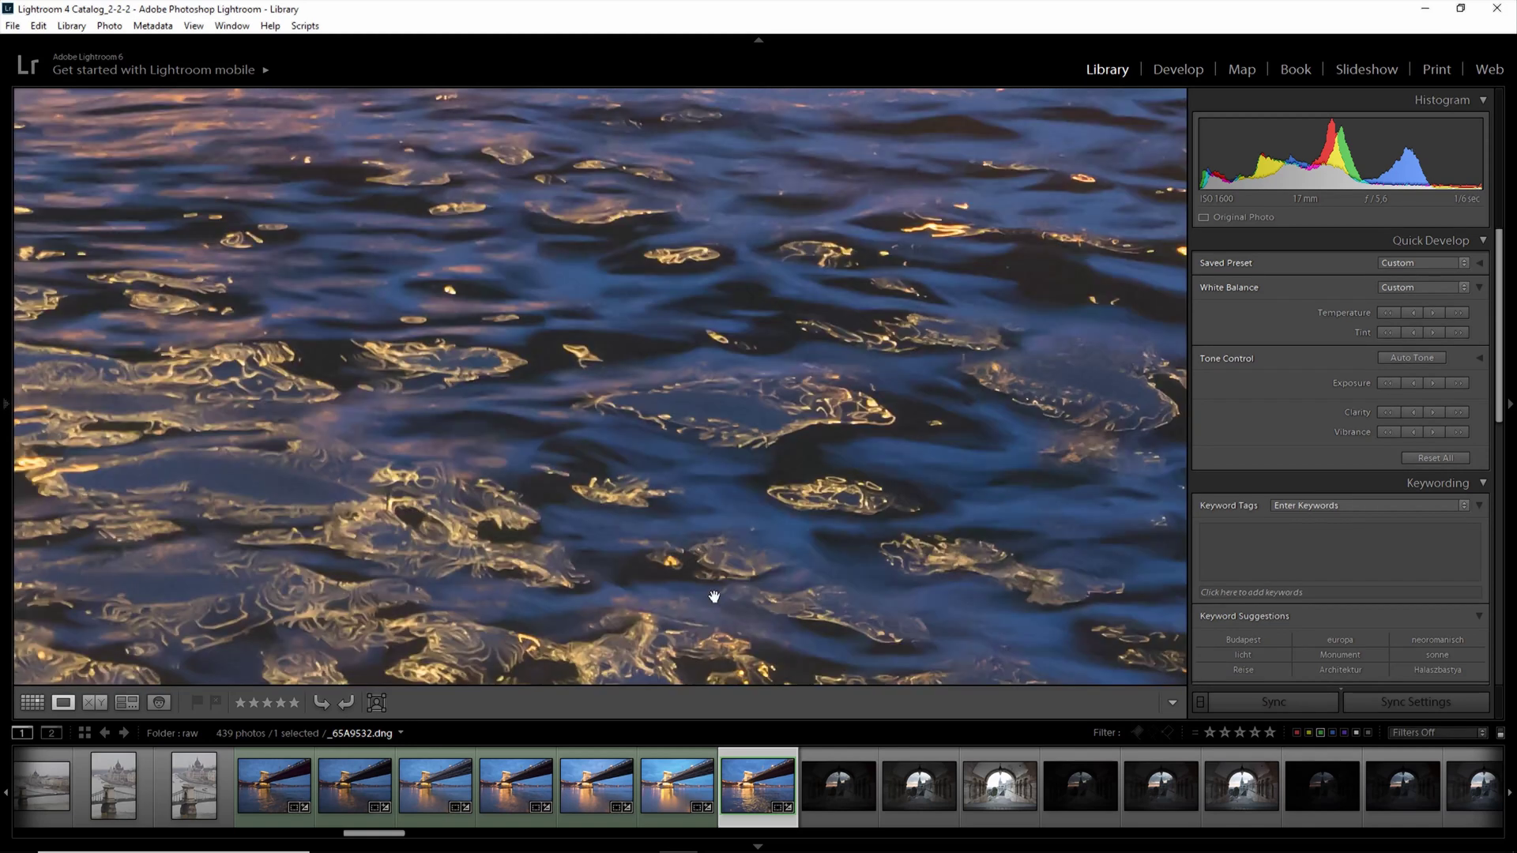
click(714, 514)
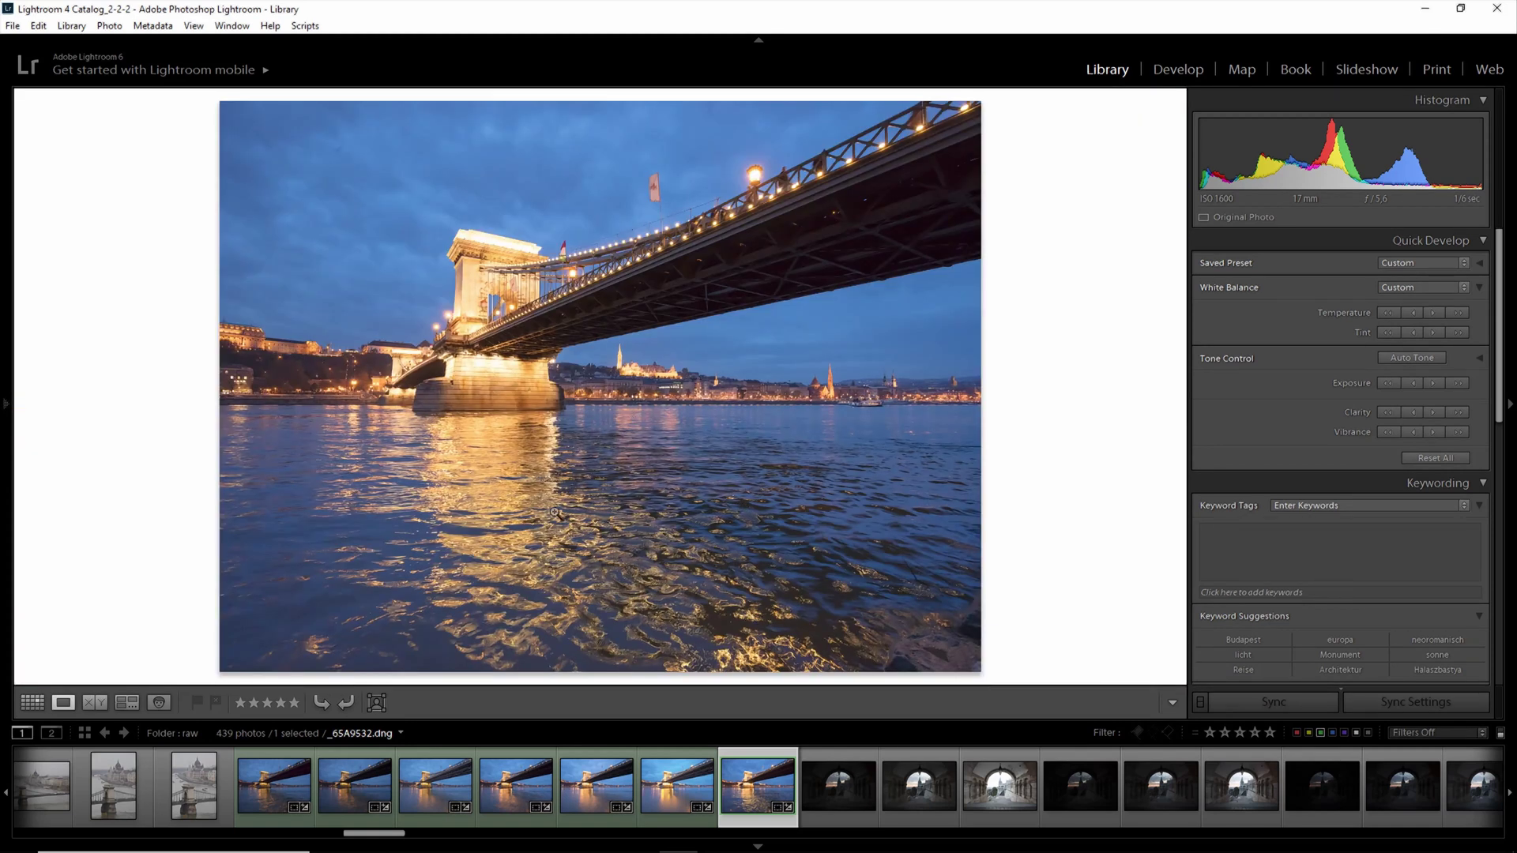
Step: Step through the bridge exposures _65A9520, _65A9518 and _65A9519 in the filmstrip
click(670, 770)
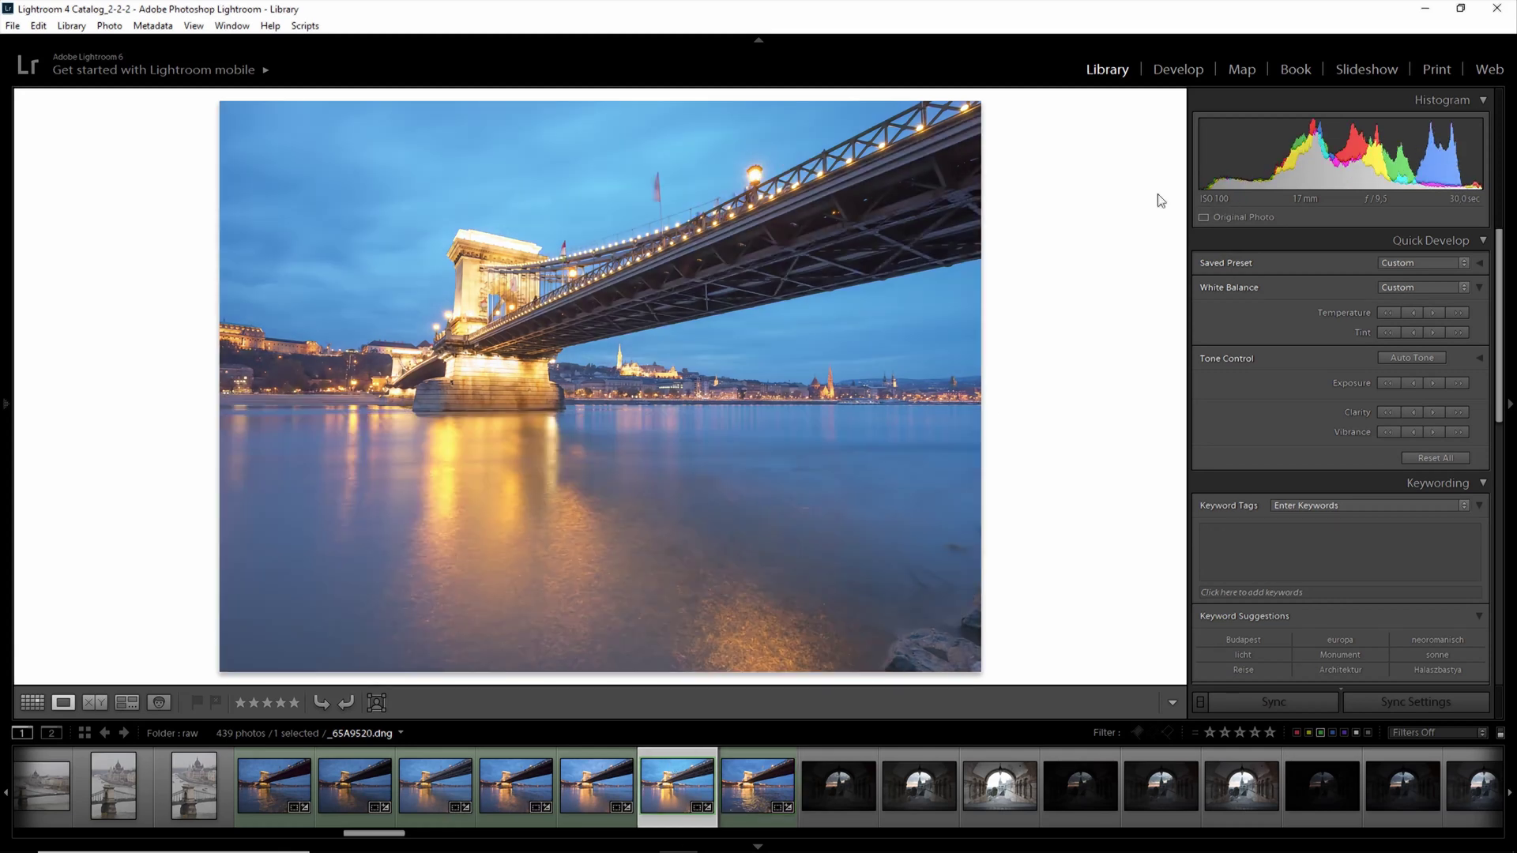
click(587, 782)
click(541, 790)
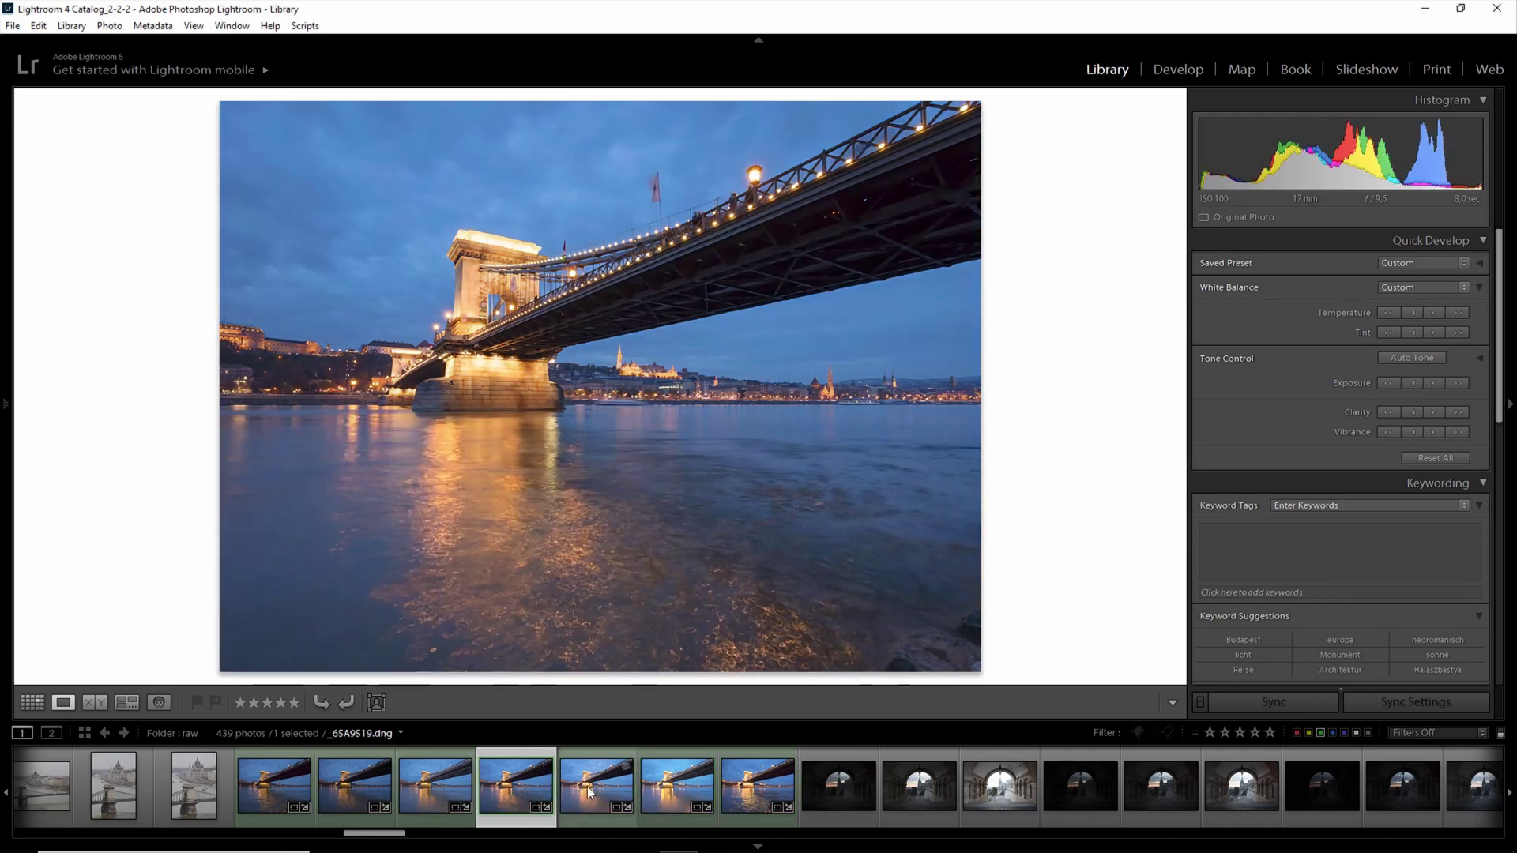
click(689, 778)
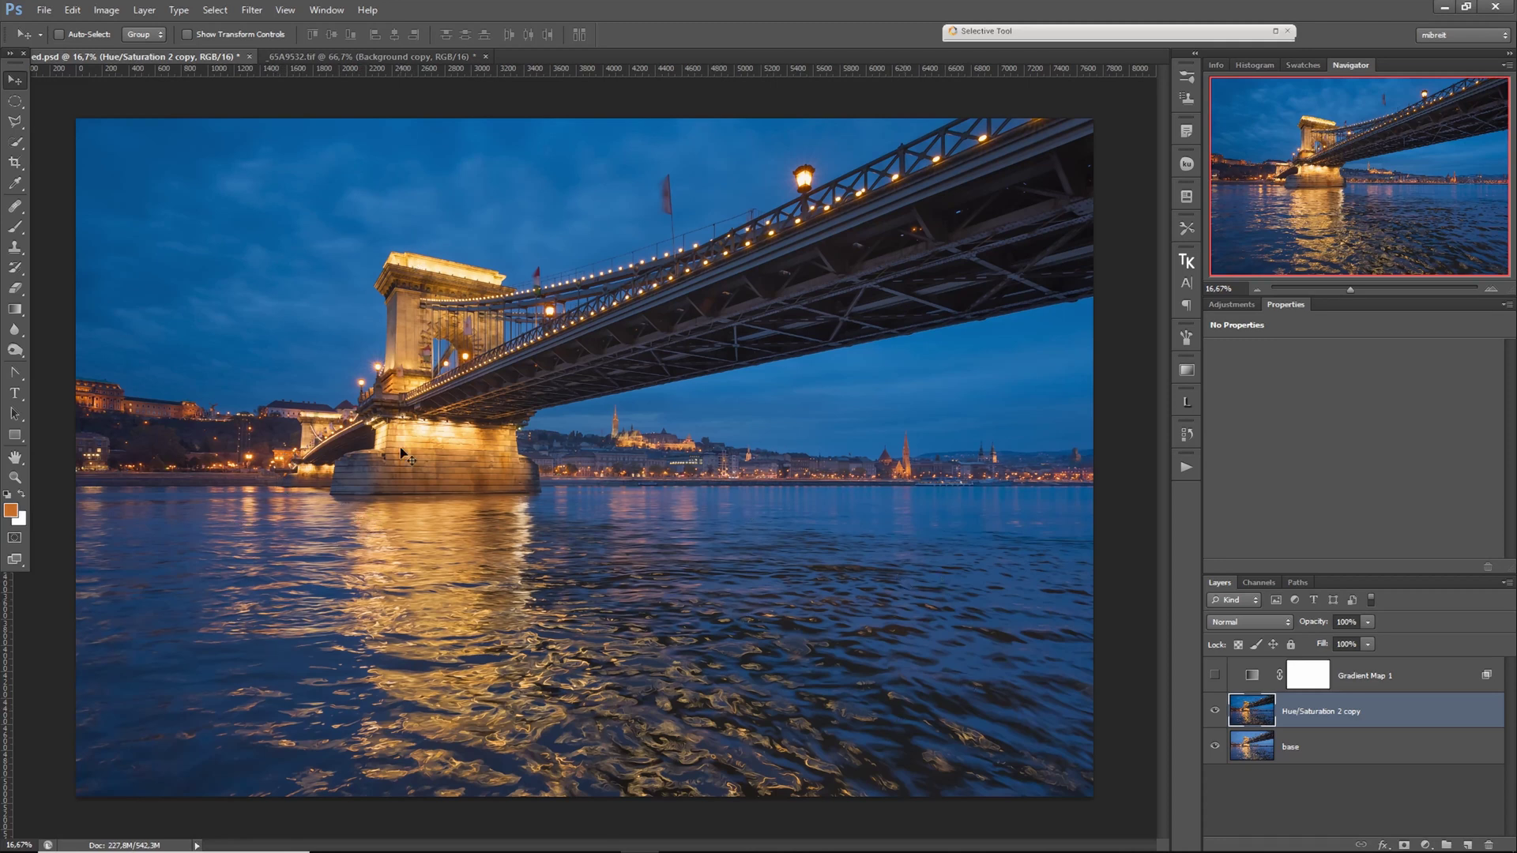
Step: Zoom into the painterly water reflections around the pier, pan across them, then zoom out to the whole bridge photo
drag(483, 695, 496, 720)
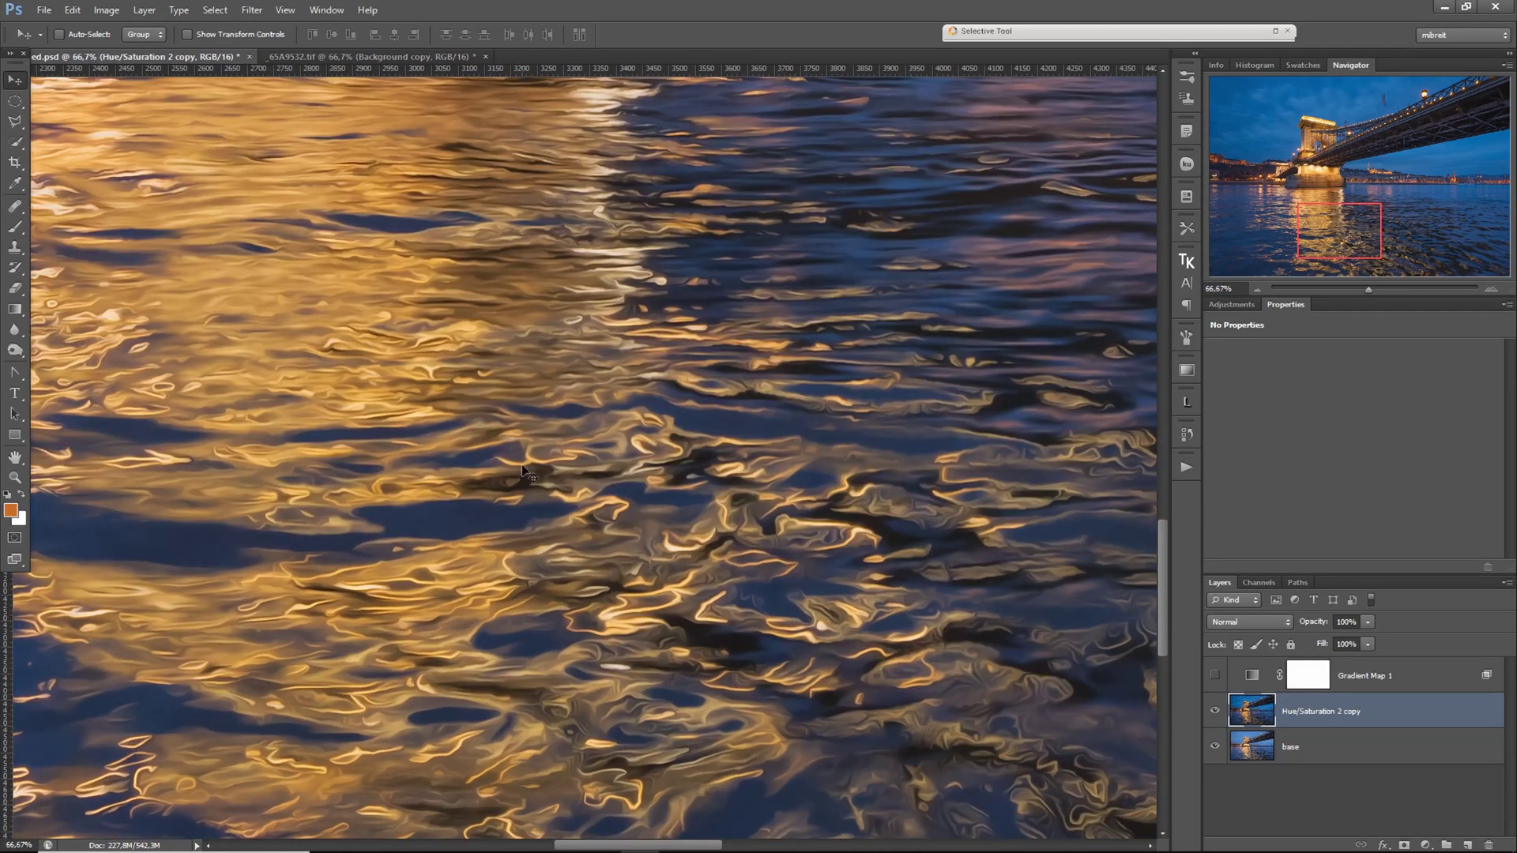
drag(458, 632, 774, 495)
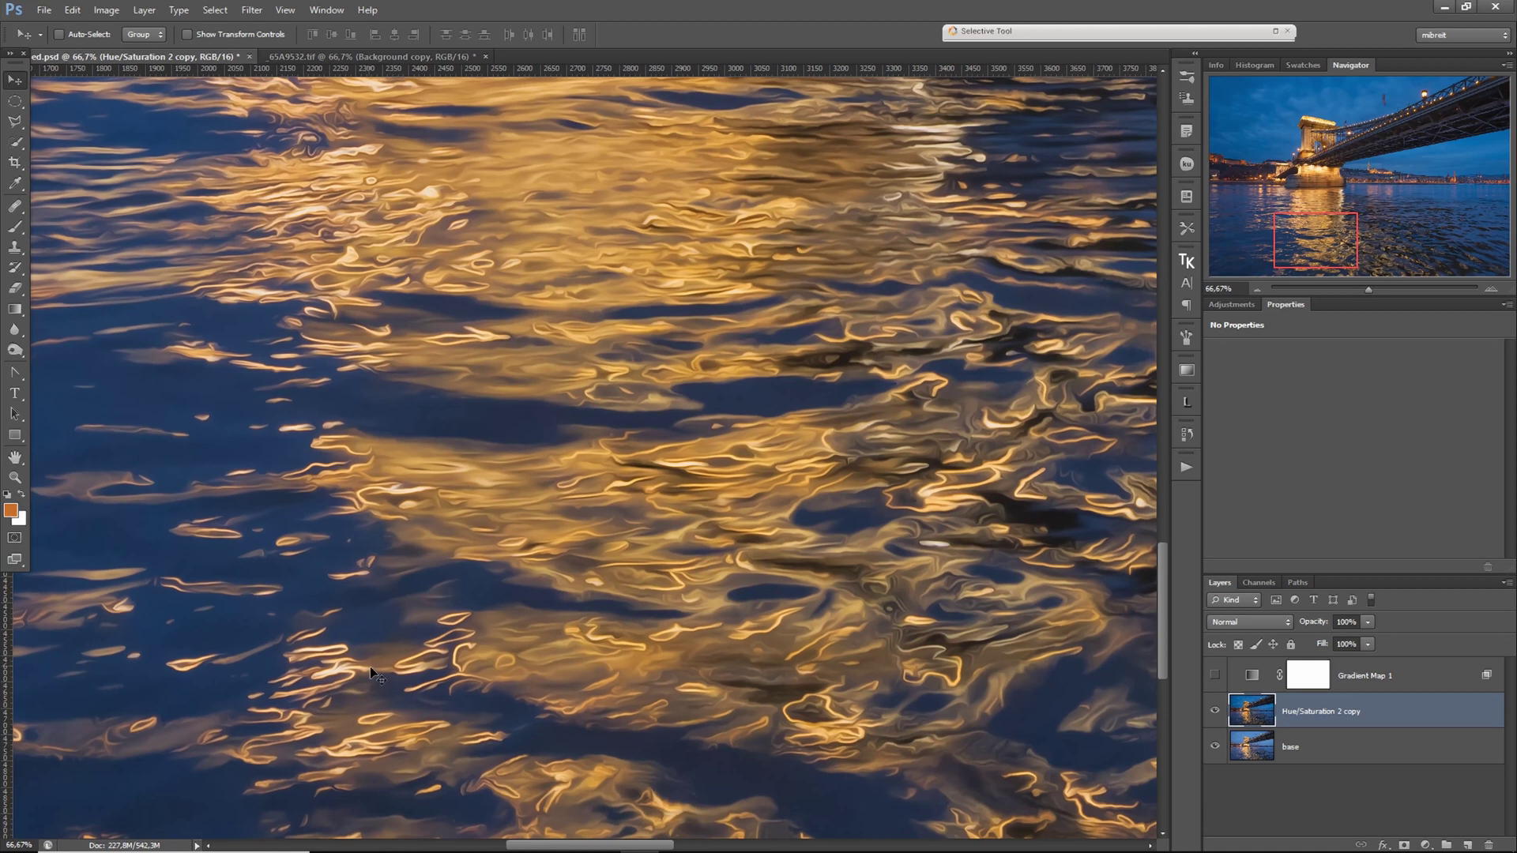
drag(678, 599, 435, 603)
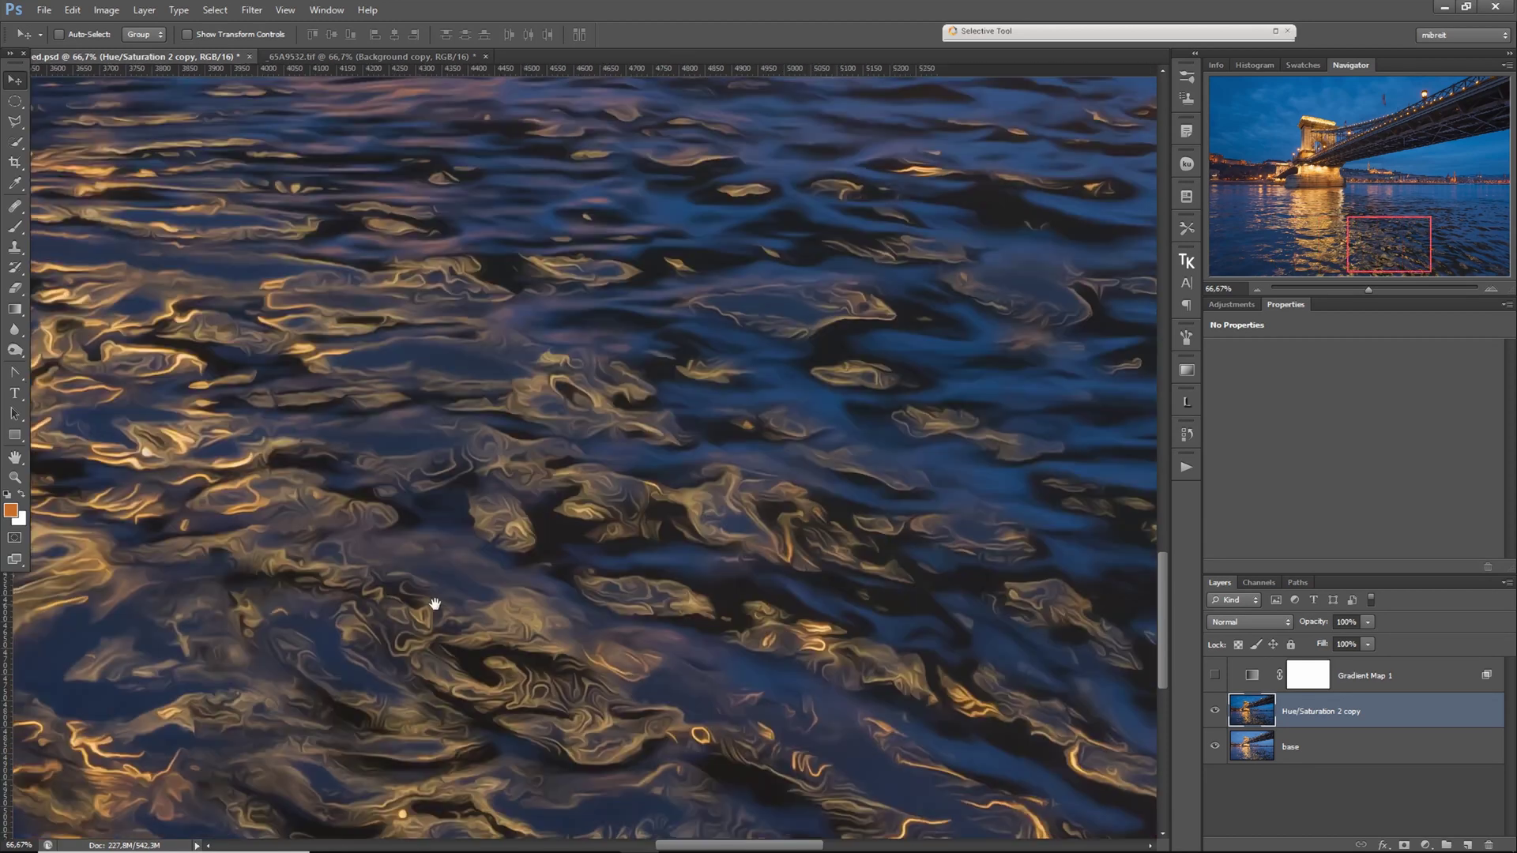
drag(583, 434, 440, 630)
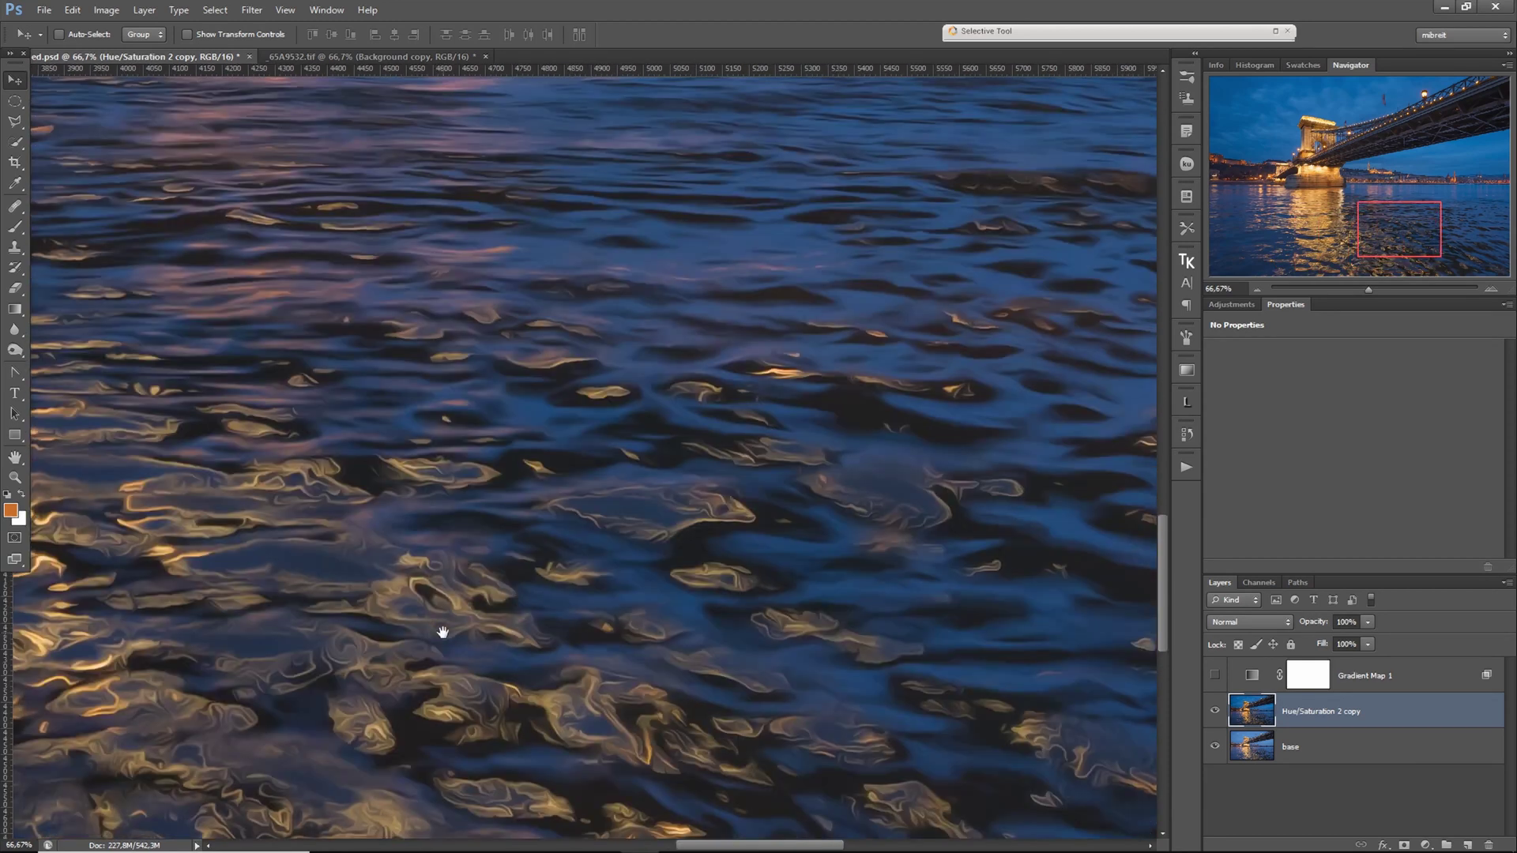
drag(354, 458, 711, 620)
drag(453, 538, 721, 538)
drag(585, 542, 823, 542)
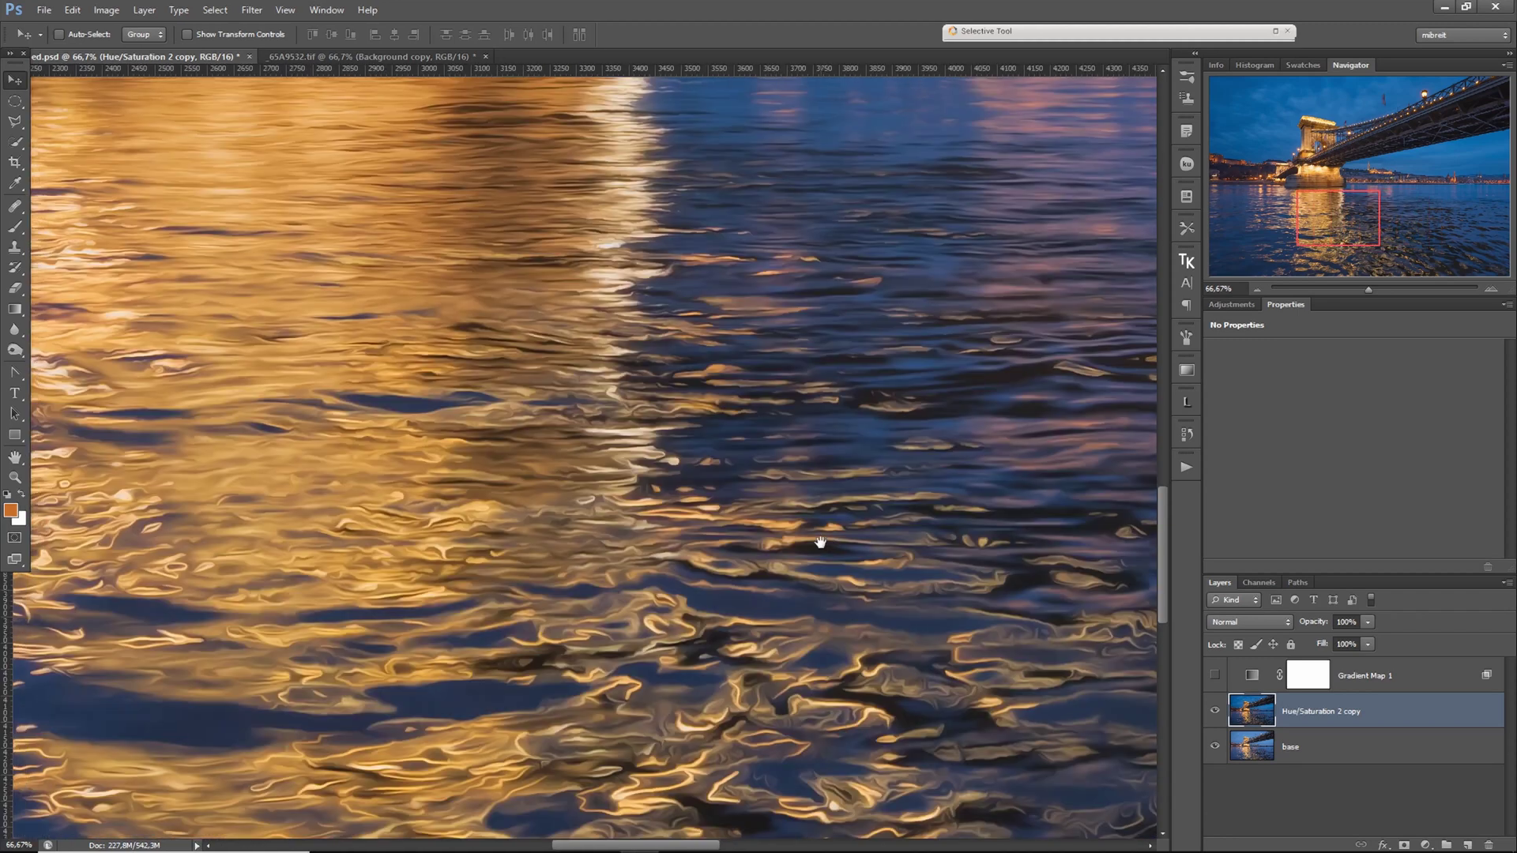
drag(305, 523, 916, 525)
drag(426, 579, 490, 579)
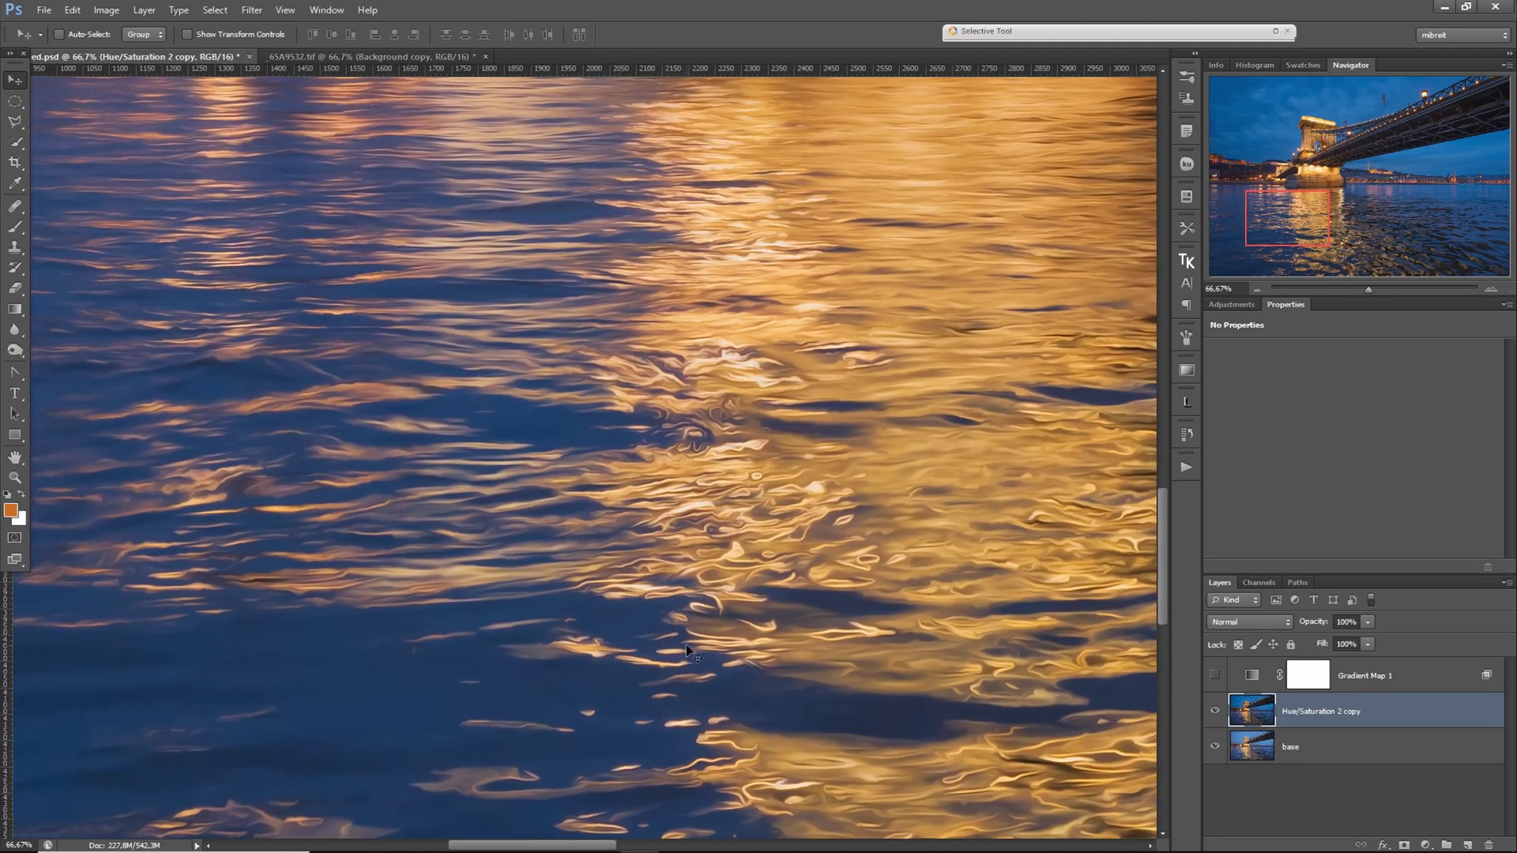
drag(719, 686, 637, 547)
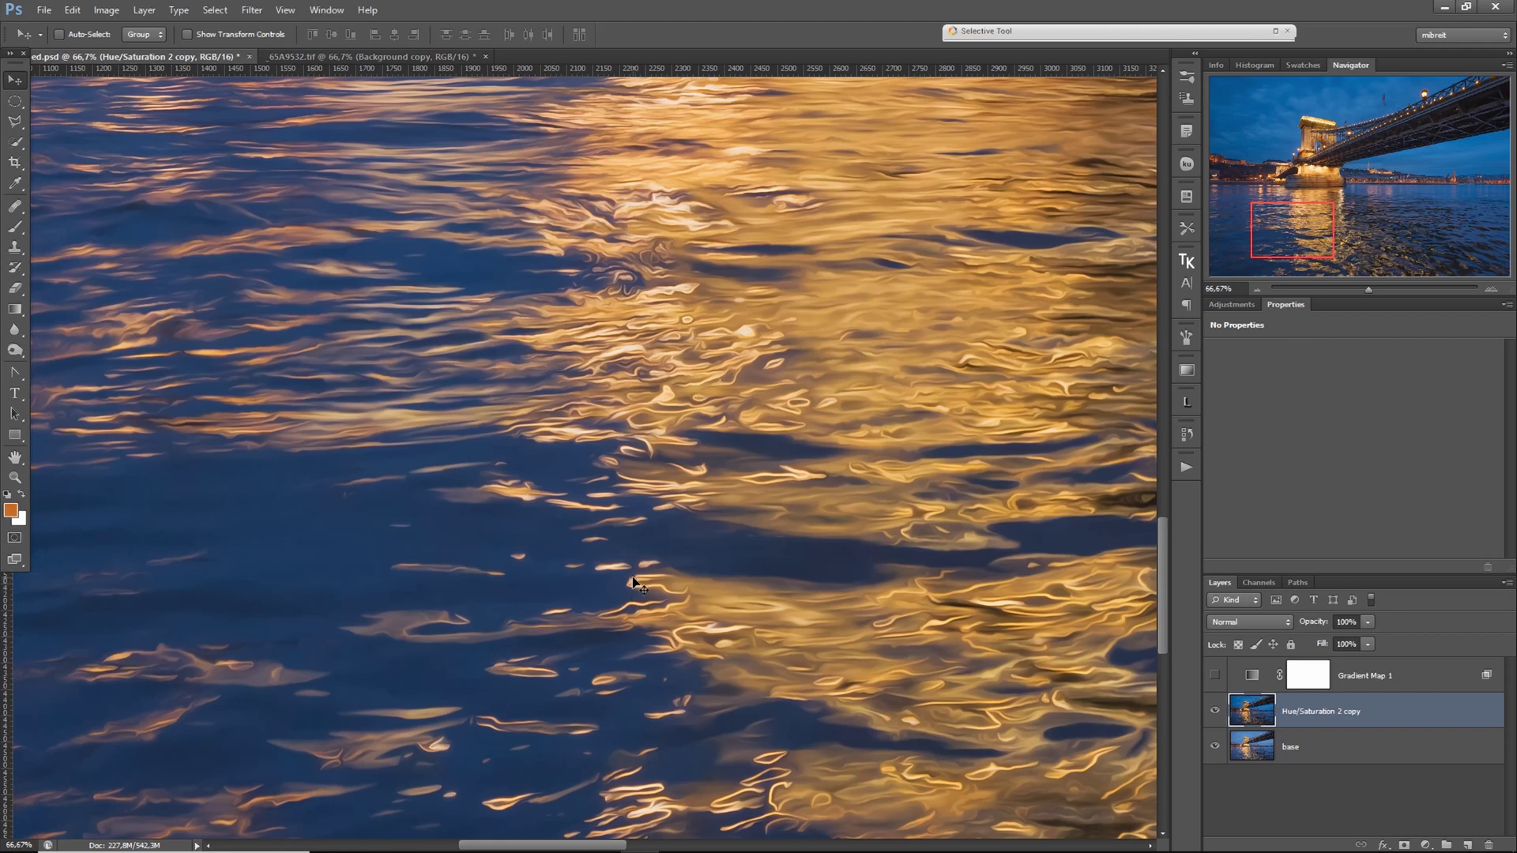
alt+click(643, 538)
alt+click(644, 537)
alt+click(644, 537)
alt+click(644, 537)
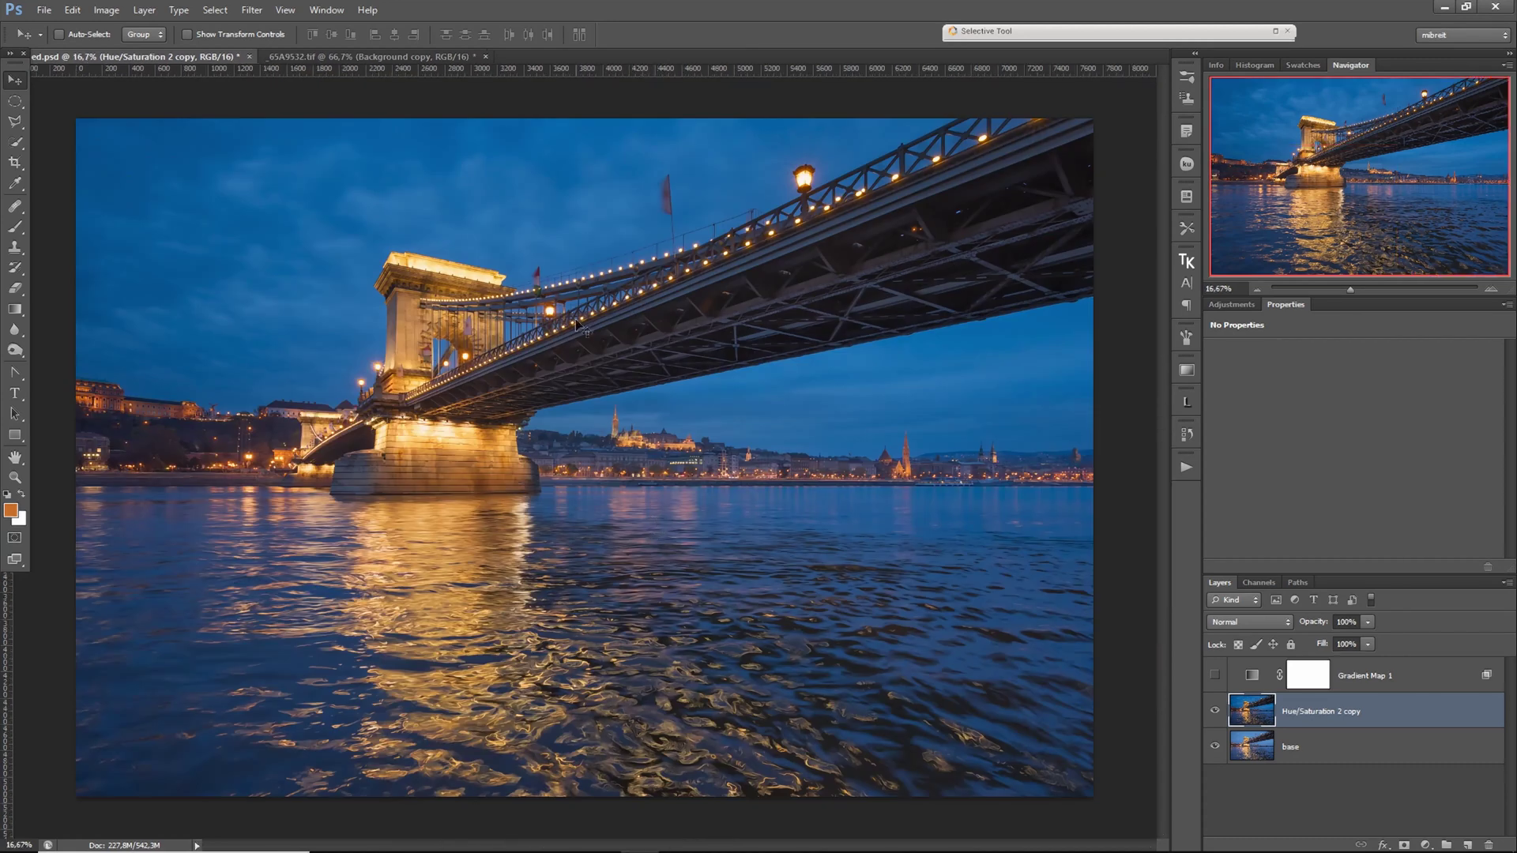
click(397, 56)
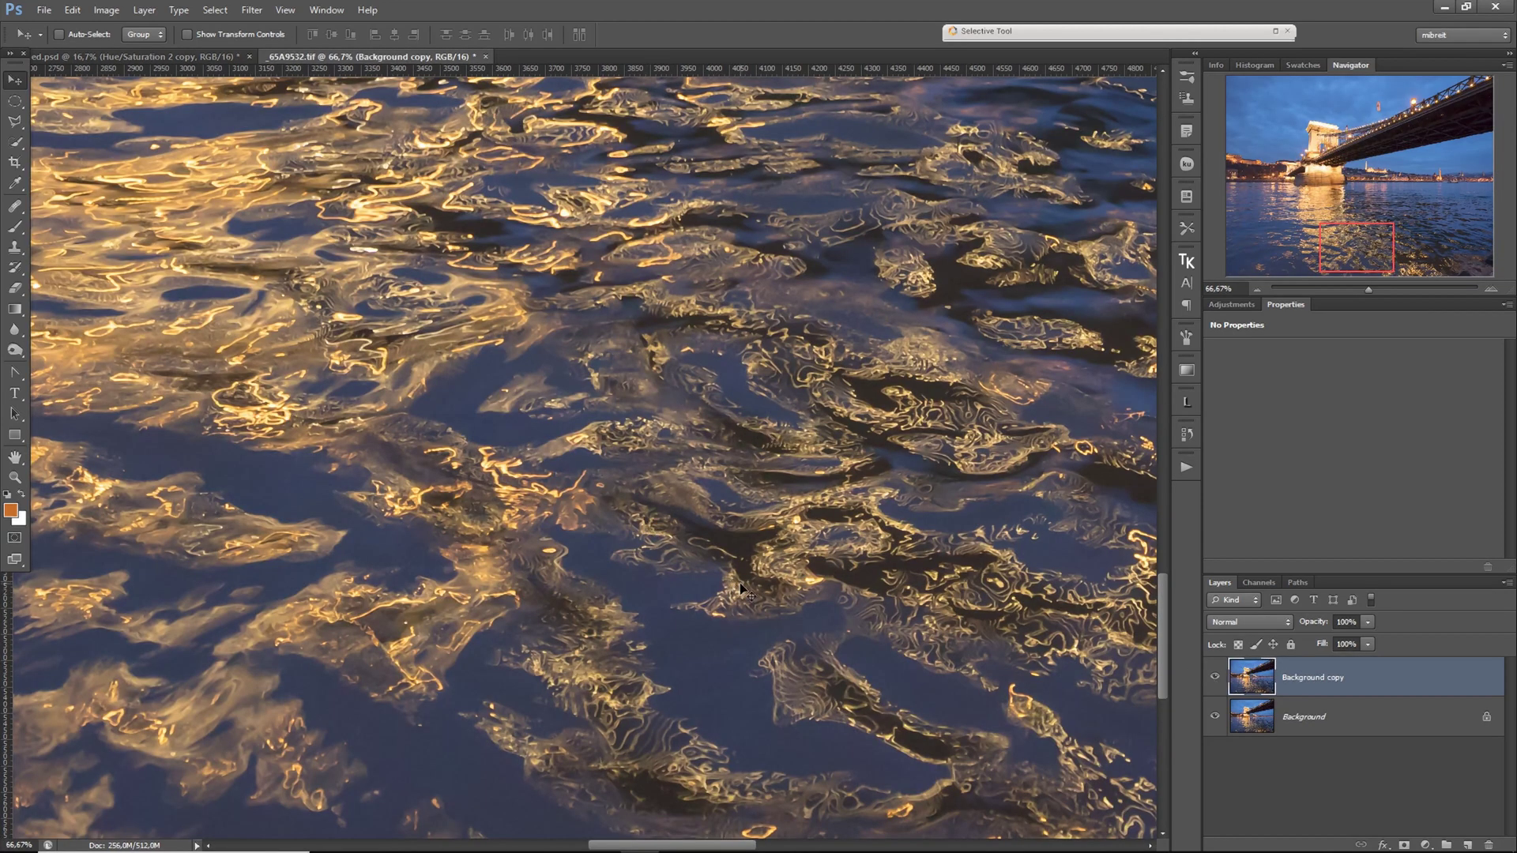
drag(386, 559, 785, 527)
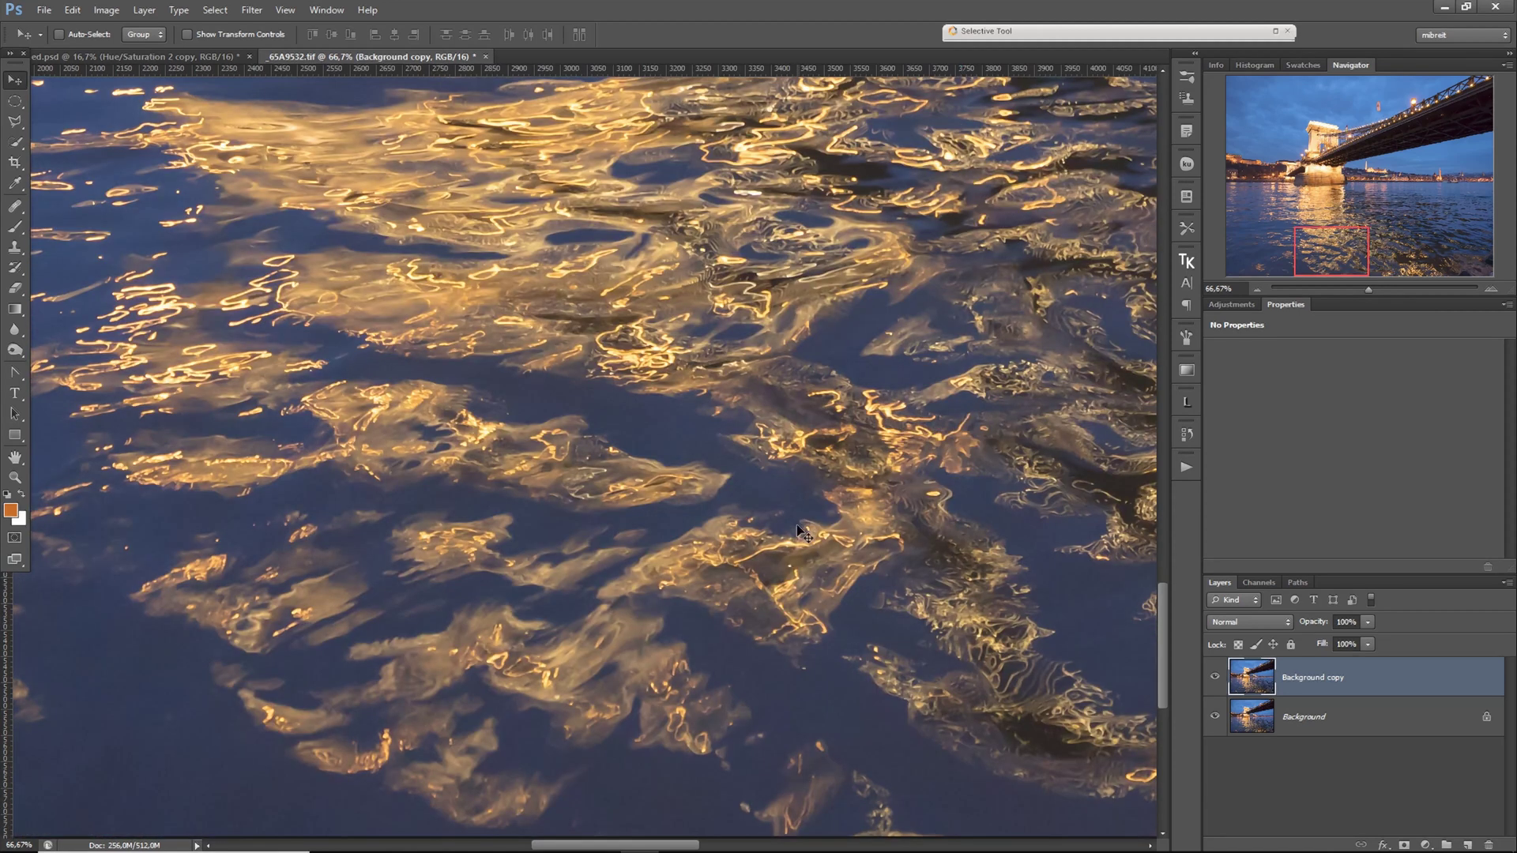
alt+click(699, 515)
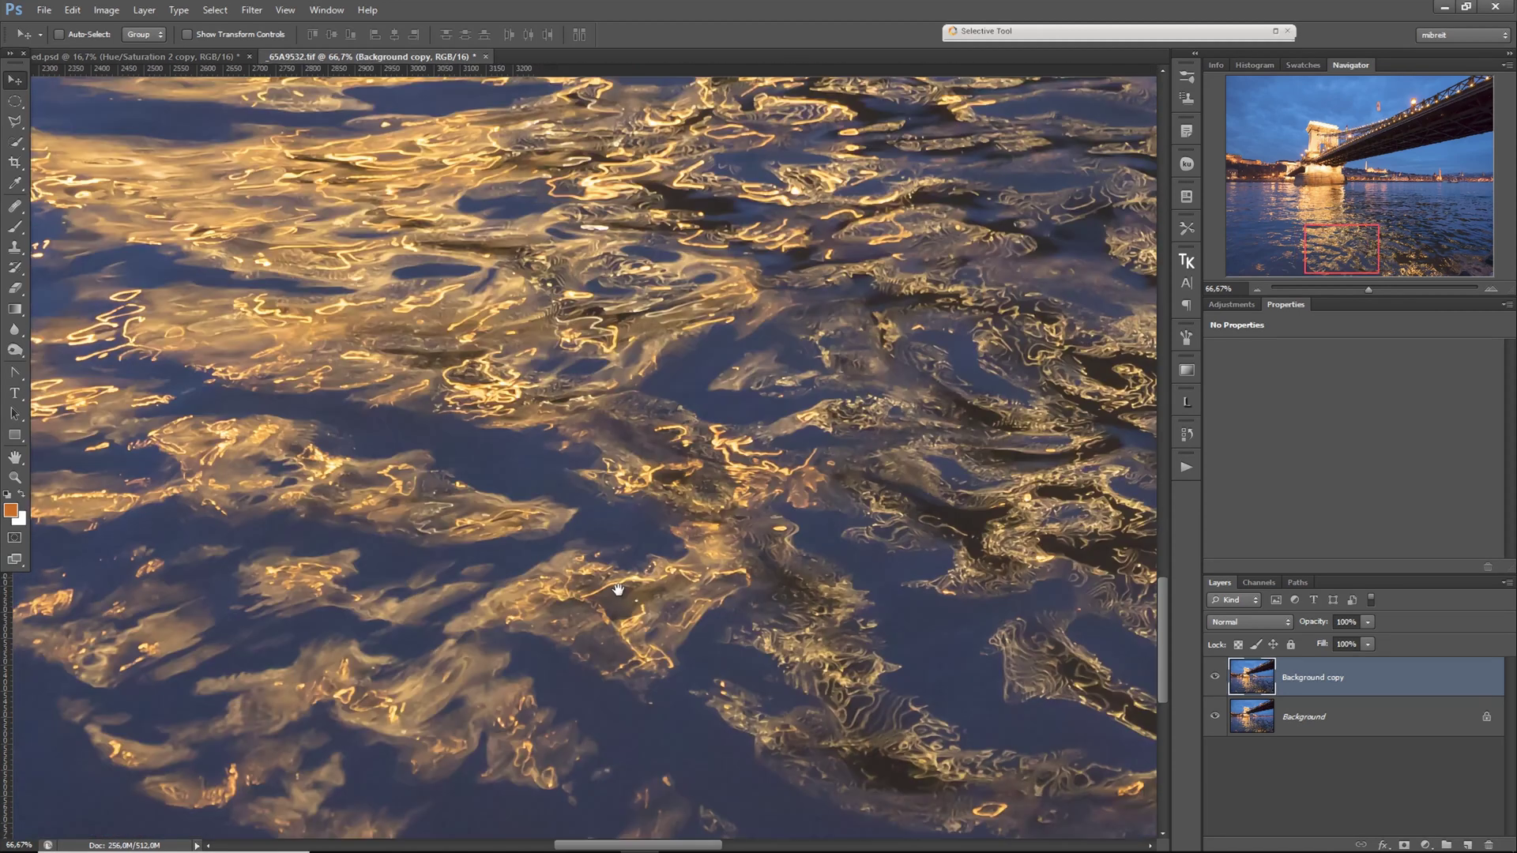
alt+click(644, 569)
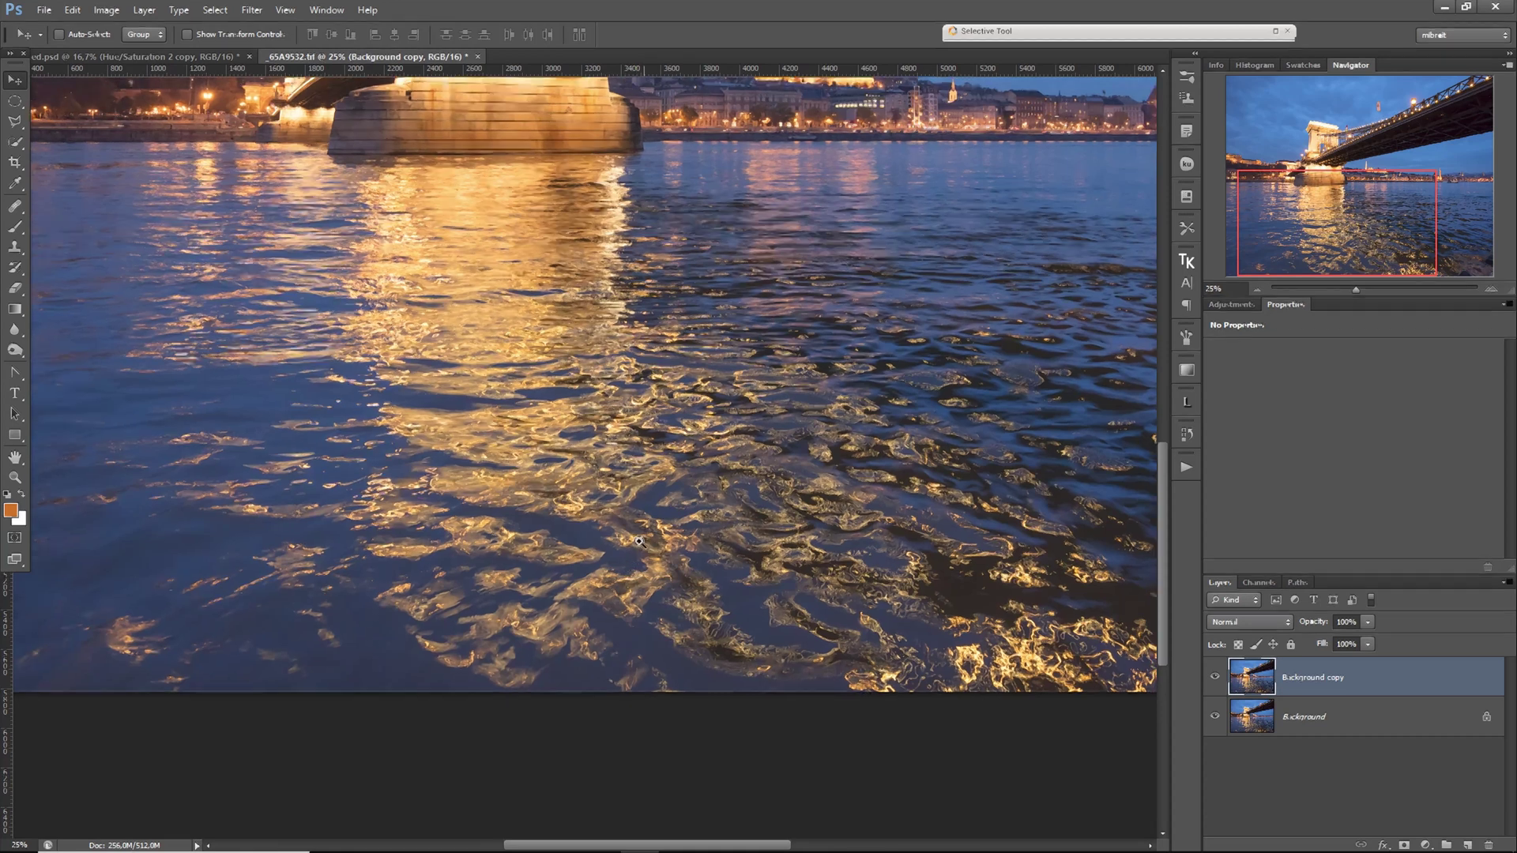
click(651, 553)
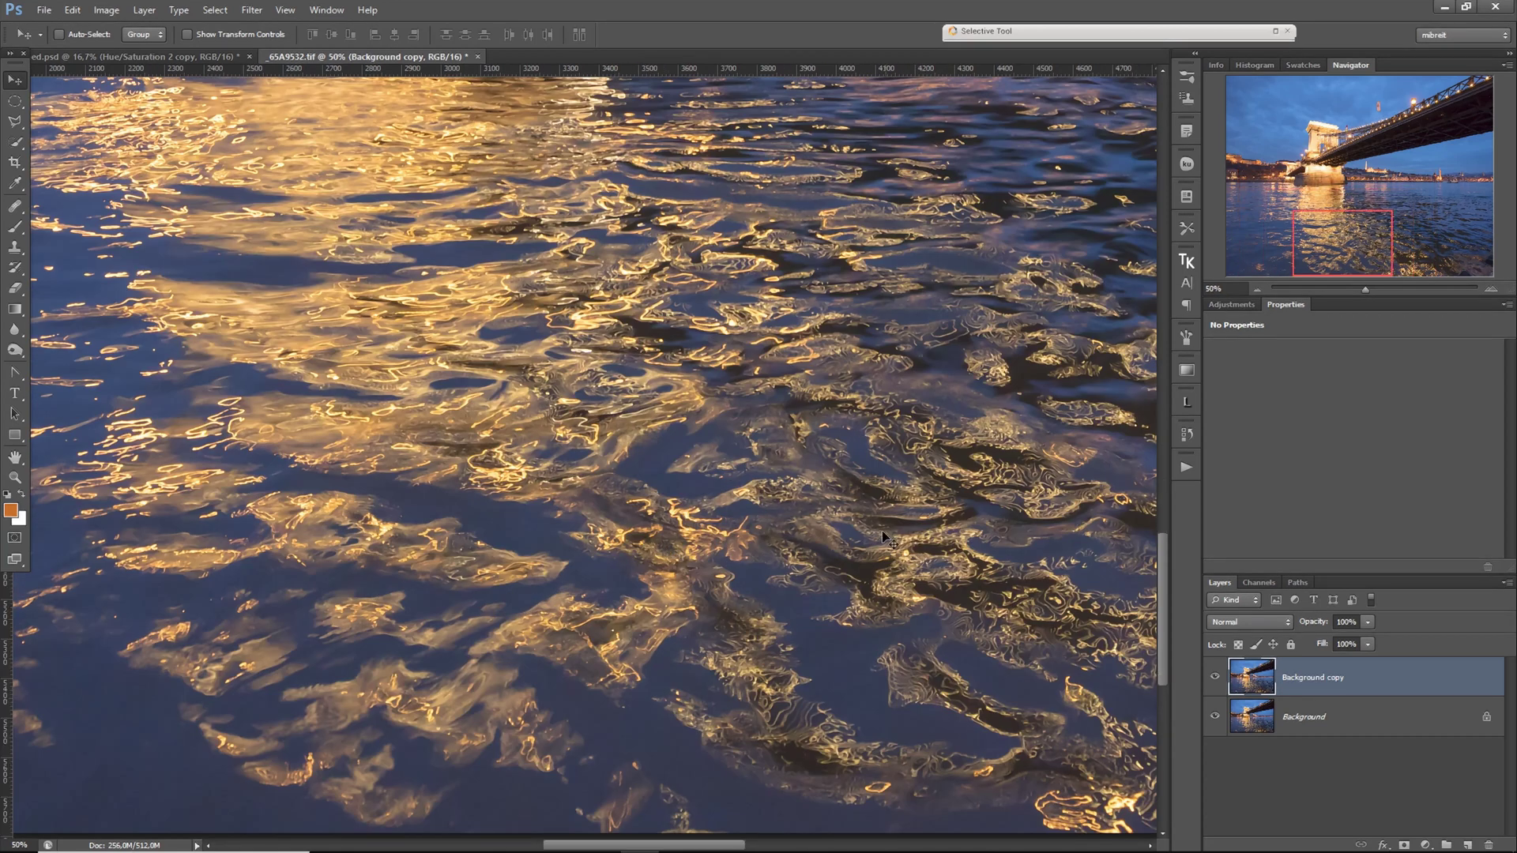
drag(882, 529, 681, 561)
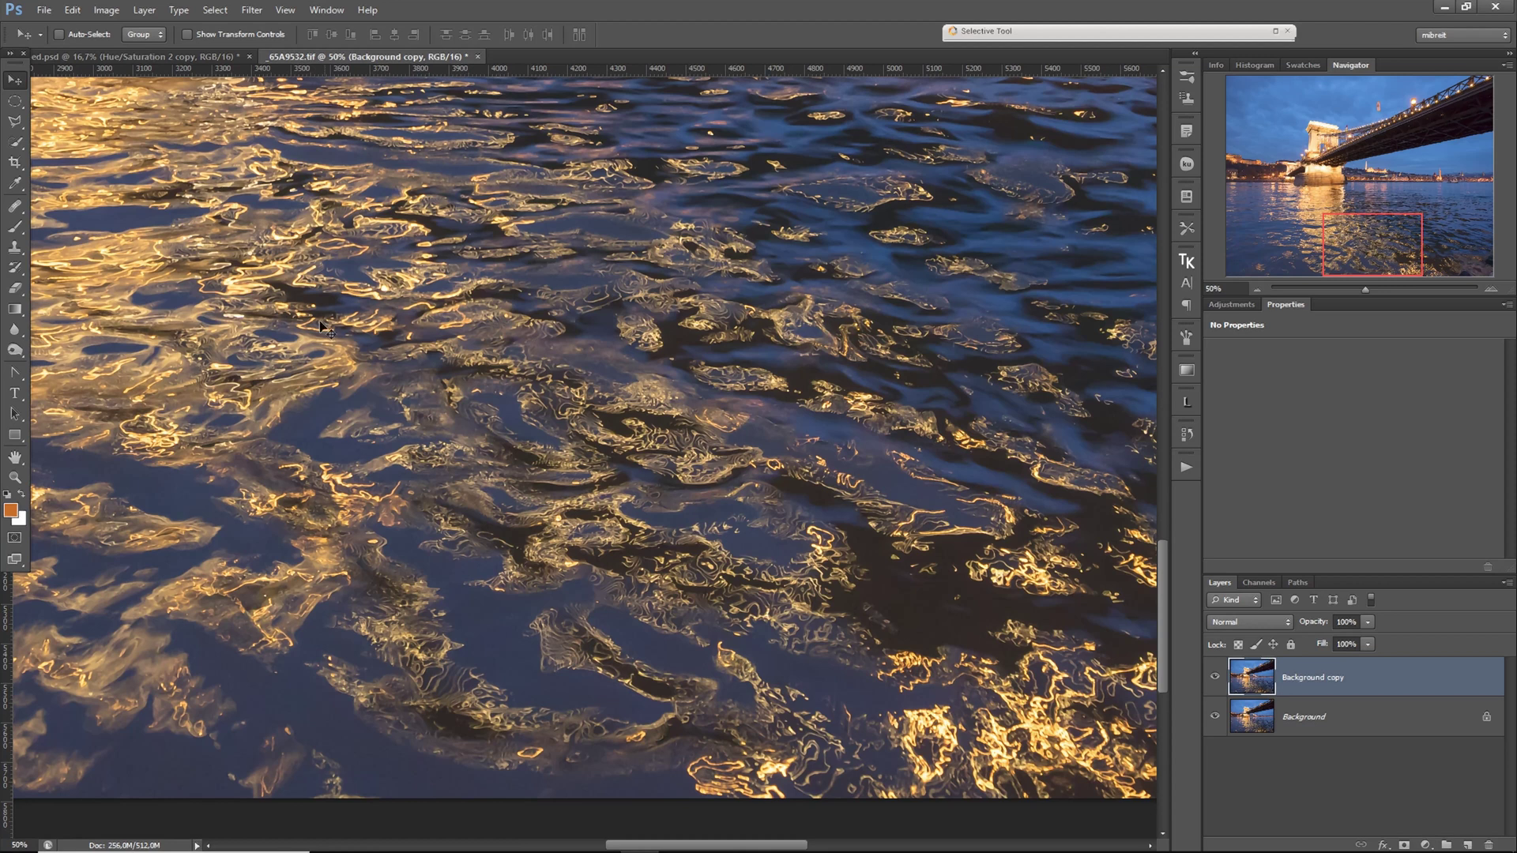
drag(351, 320, 752, 503)
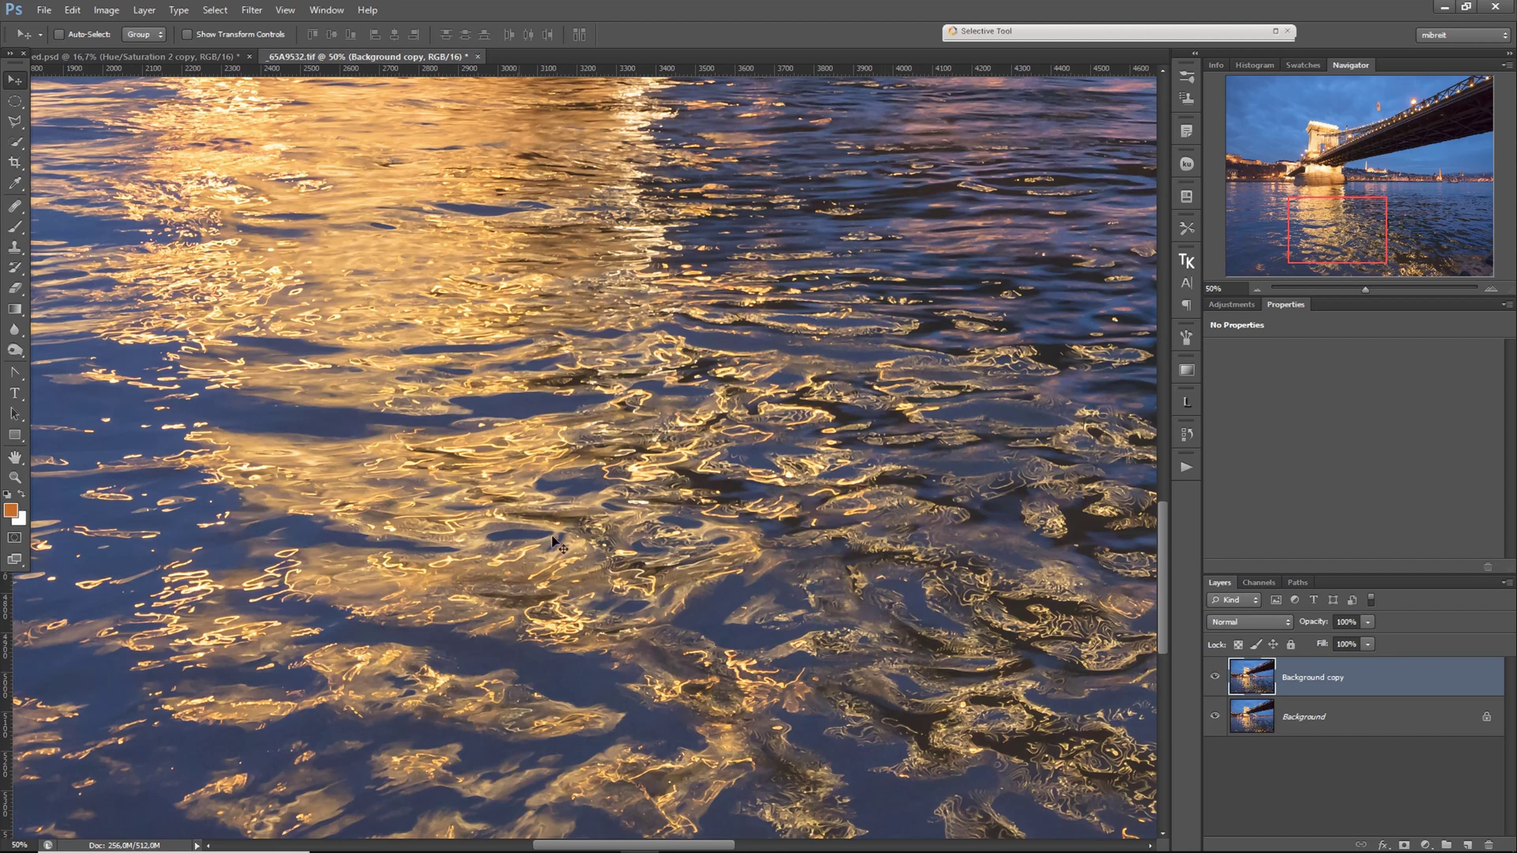
drag(395, 456, 750, 547)
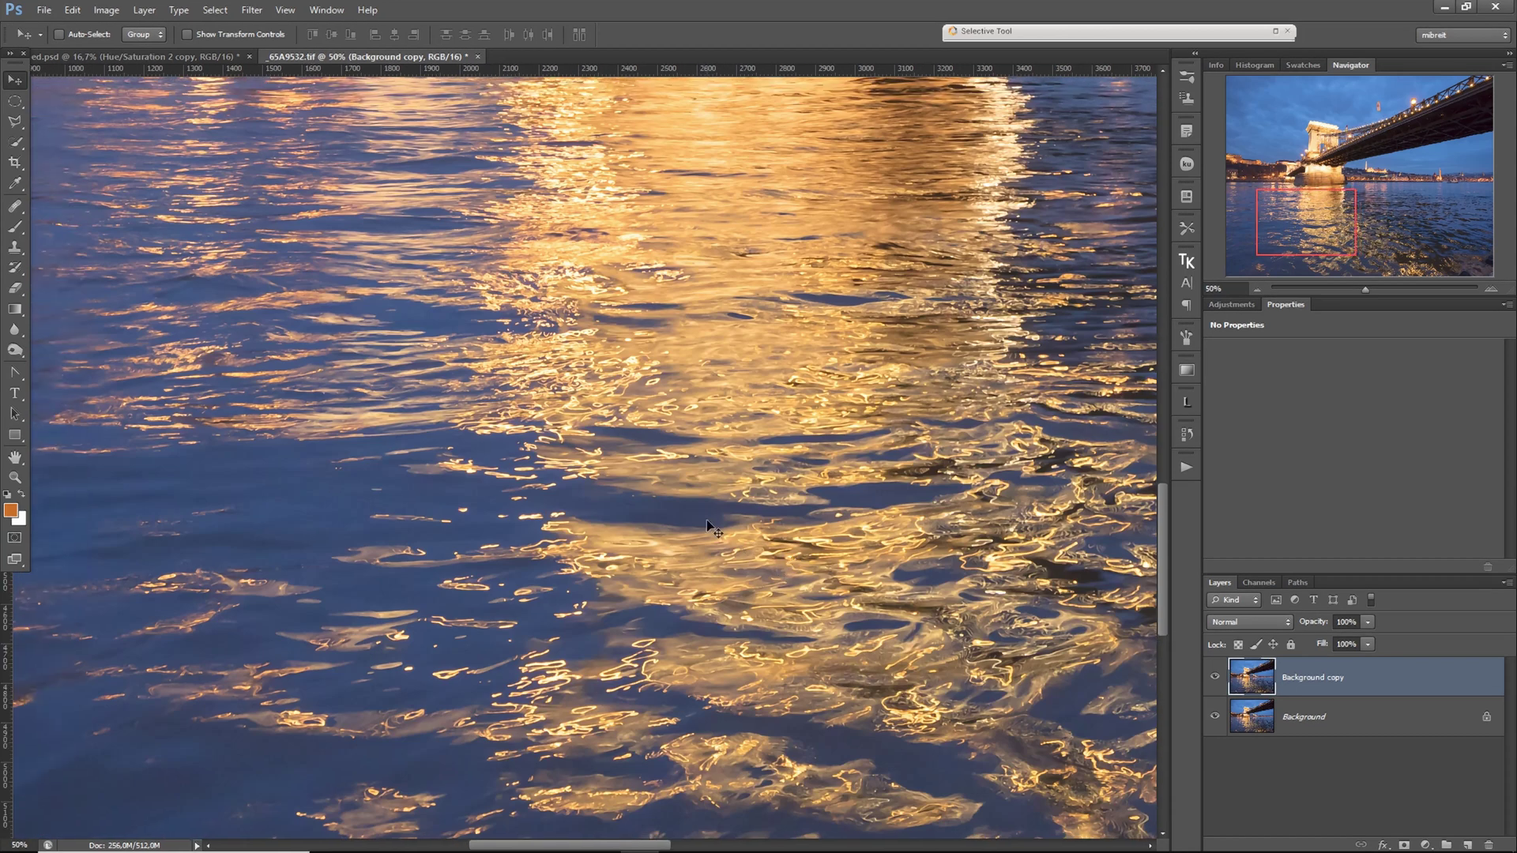
drag(722, 427, 565, 510)
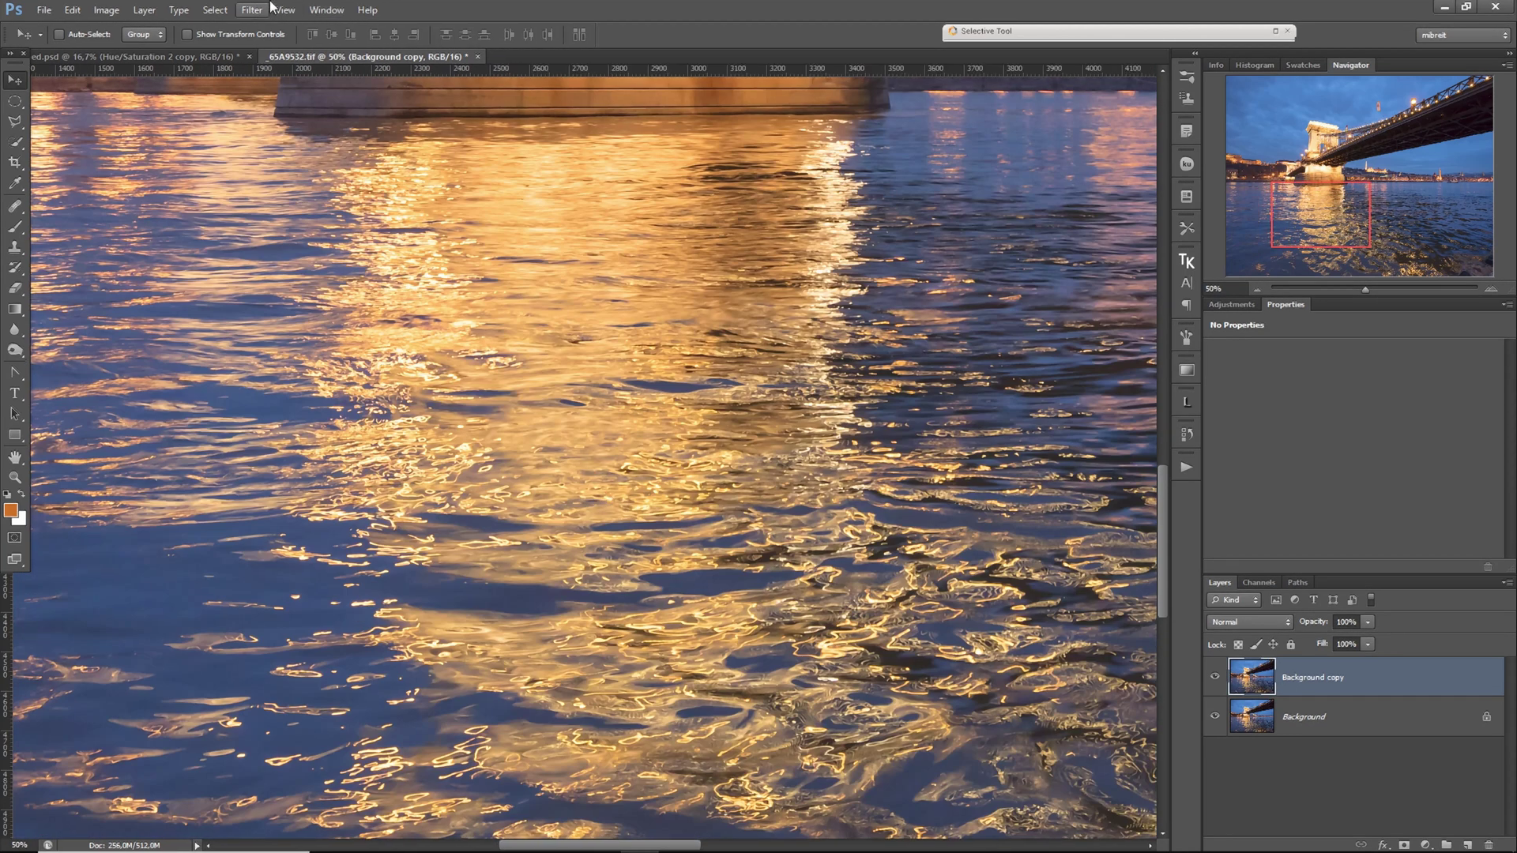
Step: Open Filter > Oil Paint and zoom its preview to 66.7% on the water reflections
click(263, 14)
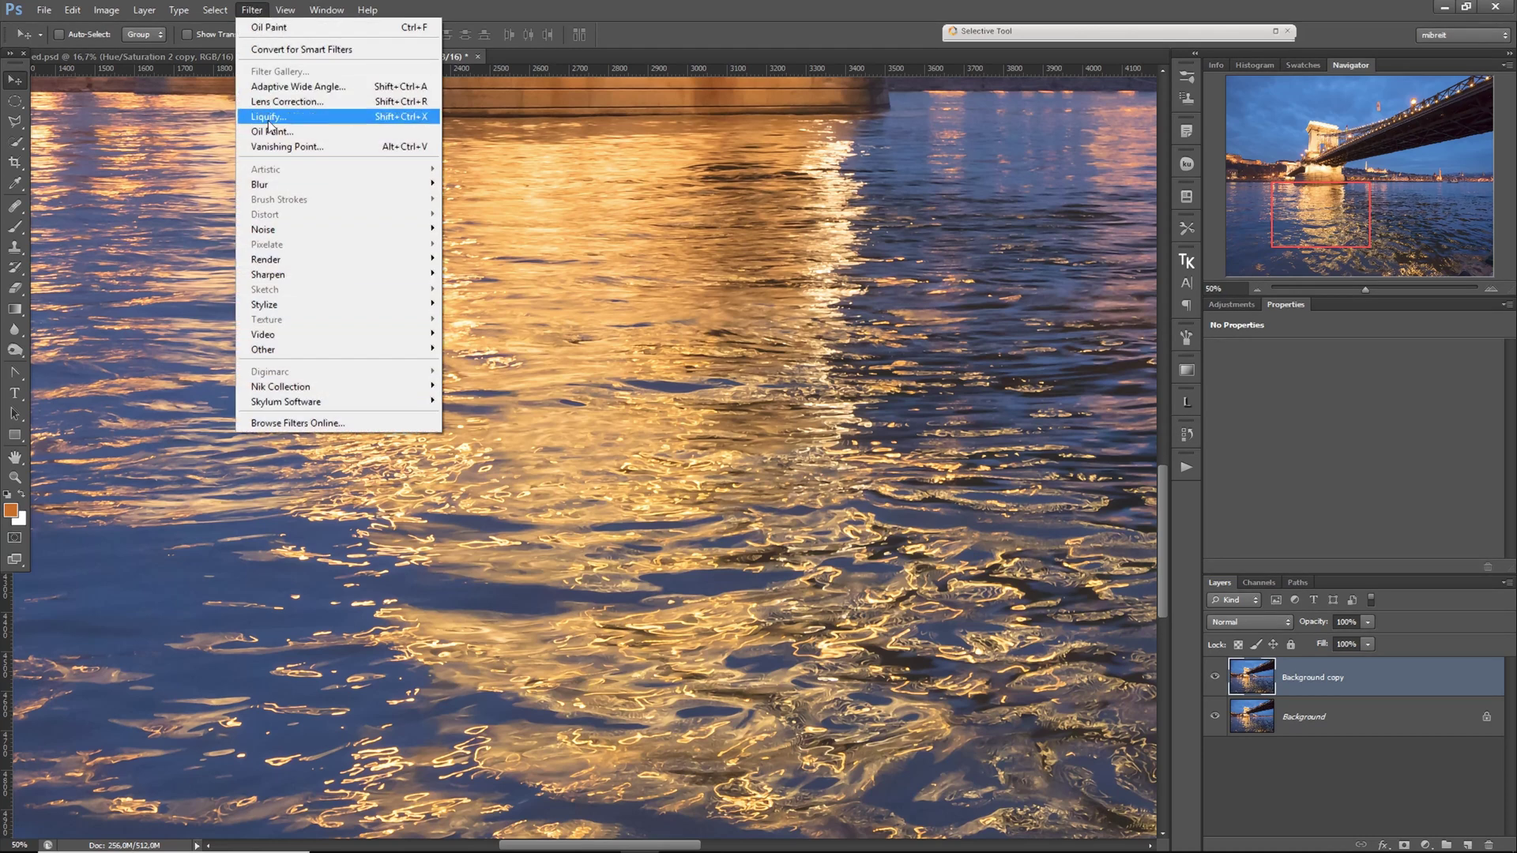
click(273, 131)
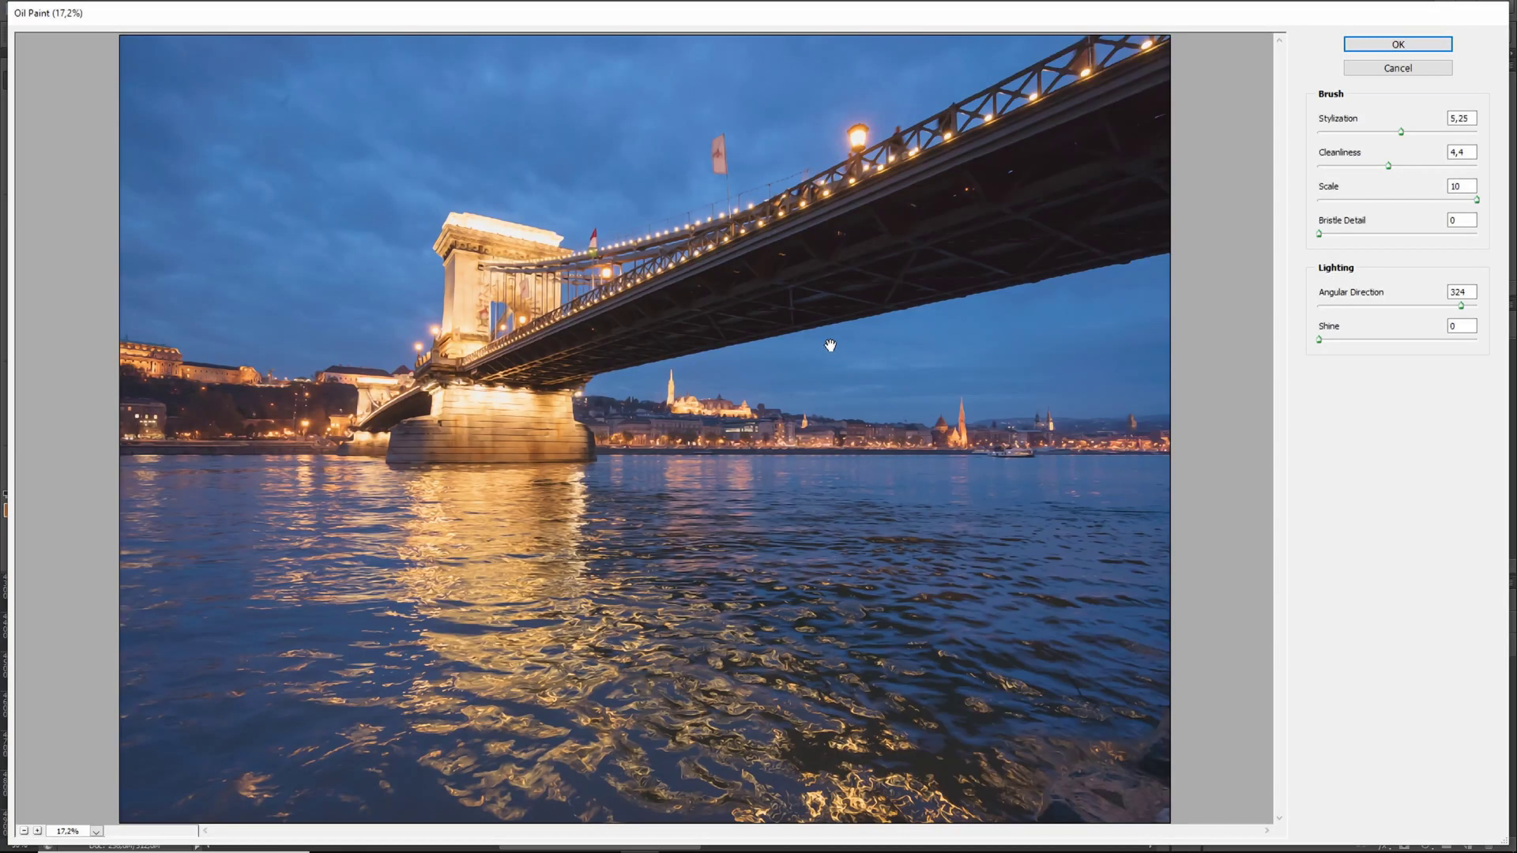
ctrl+click(588, 646)
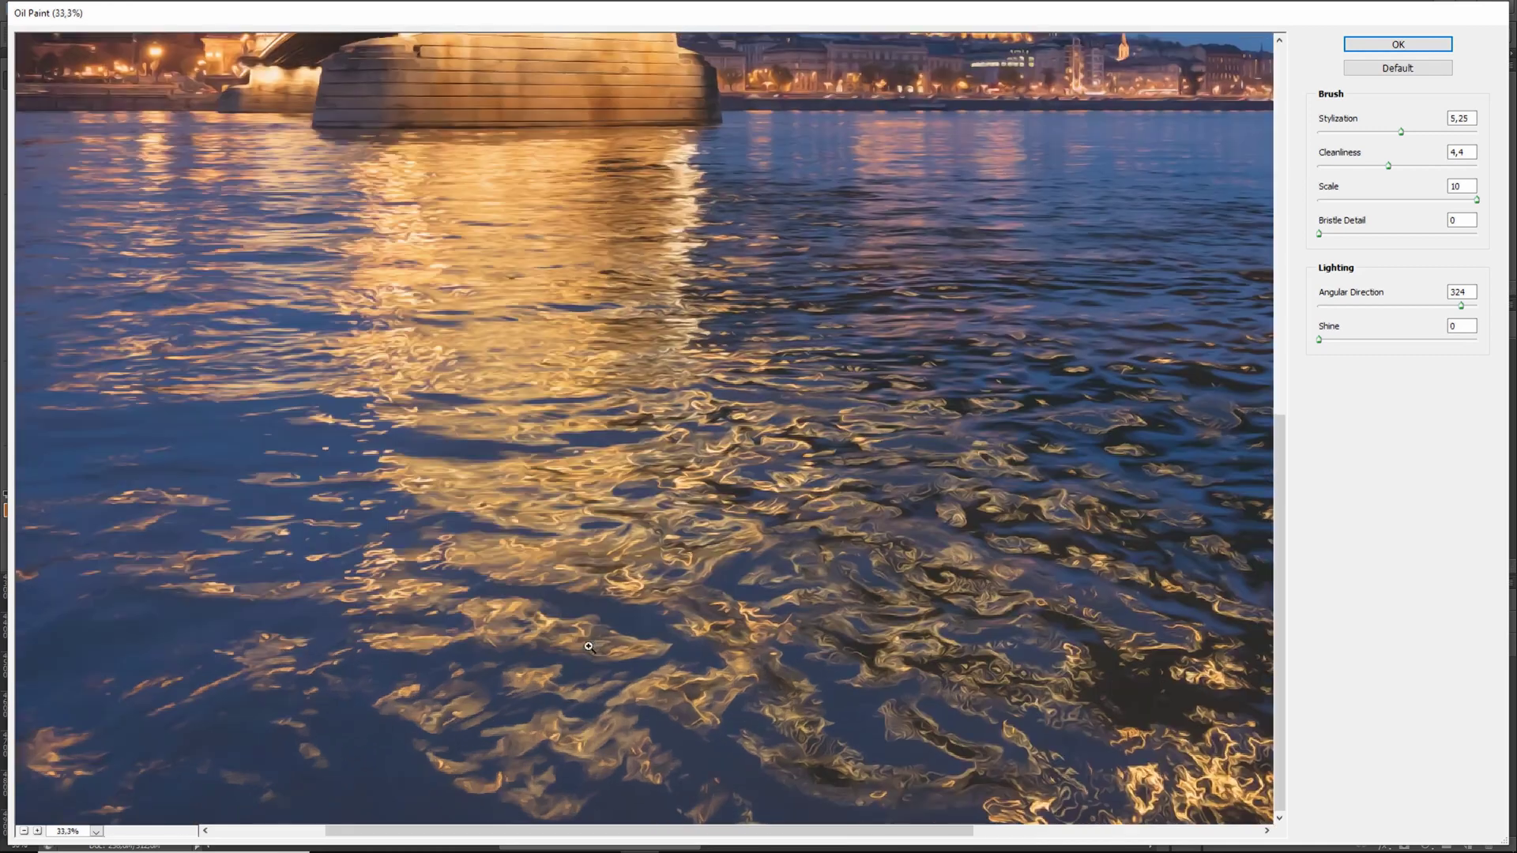
ctrl+click(655, 551)
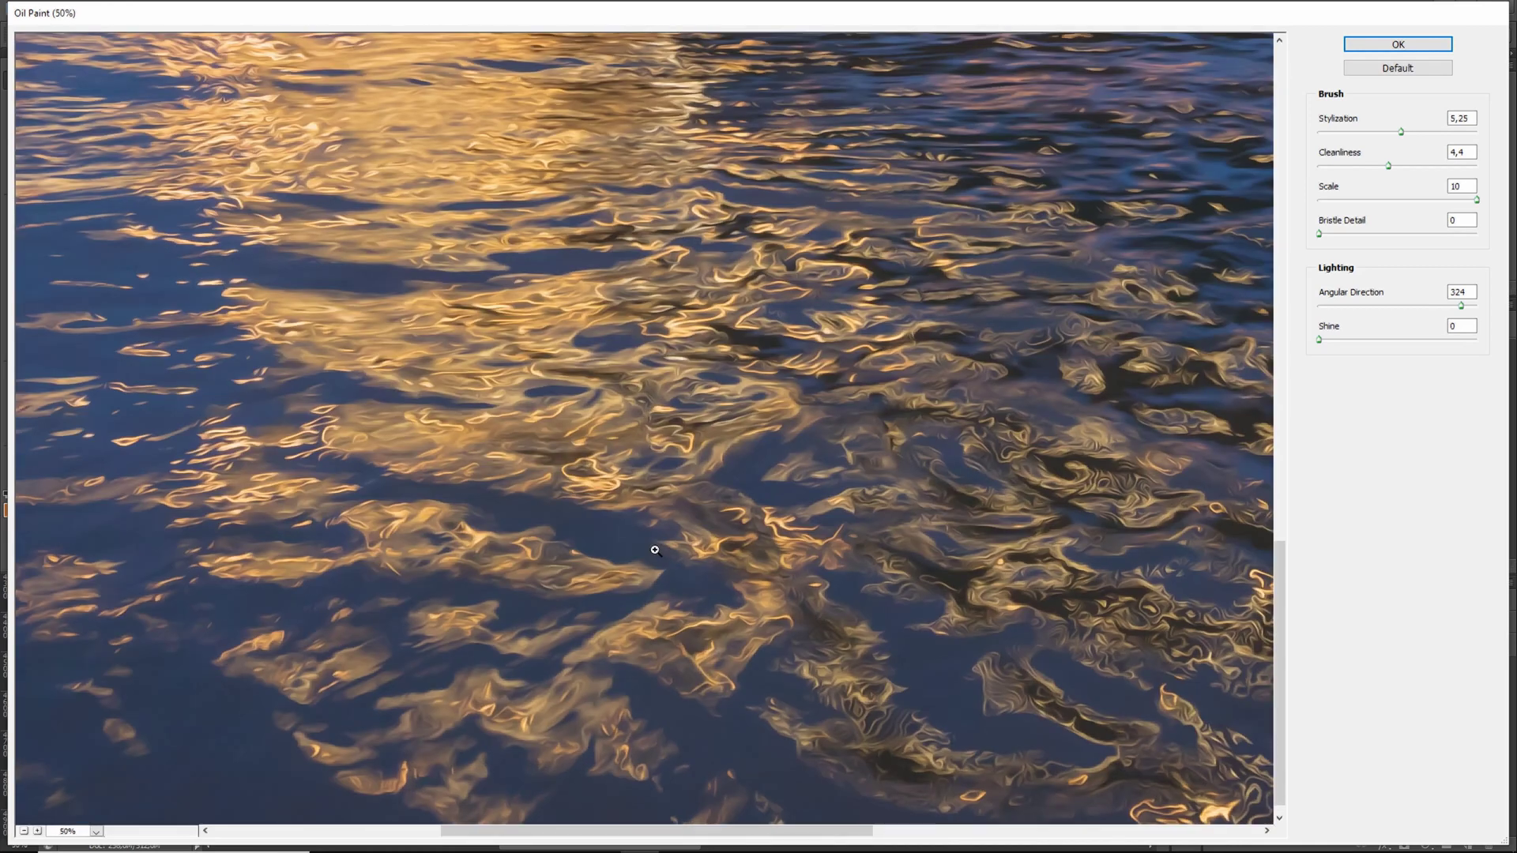
ctrl+click(665, 475)
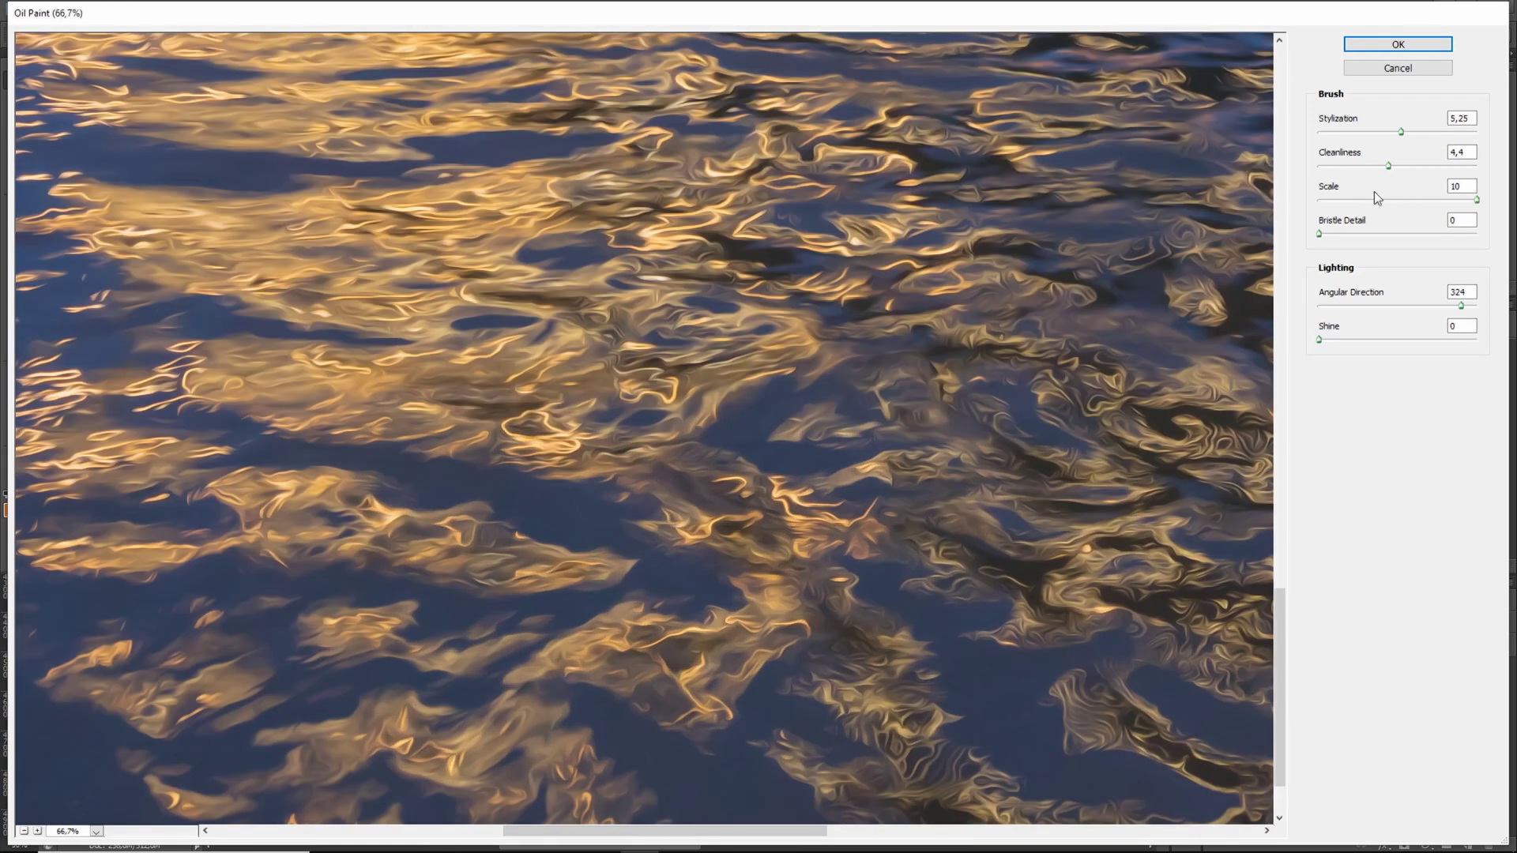
Step: Drop Stylization and Cleanliness to minimum, experiment with Shine, and rotate Angular Direction to 280,8
drag(1400, 131, 1318, 132)
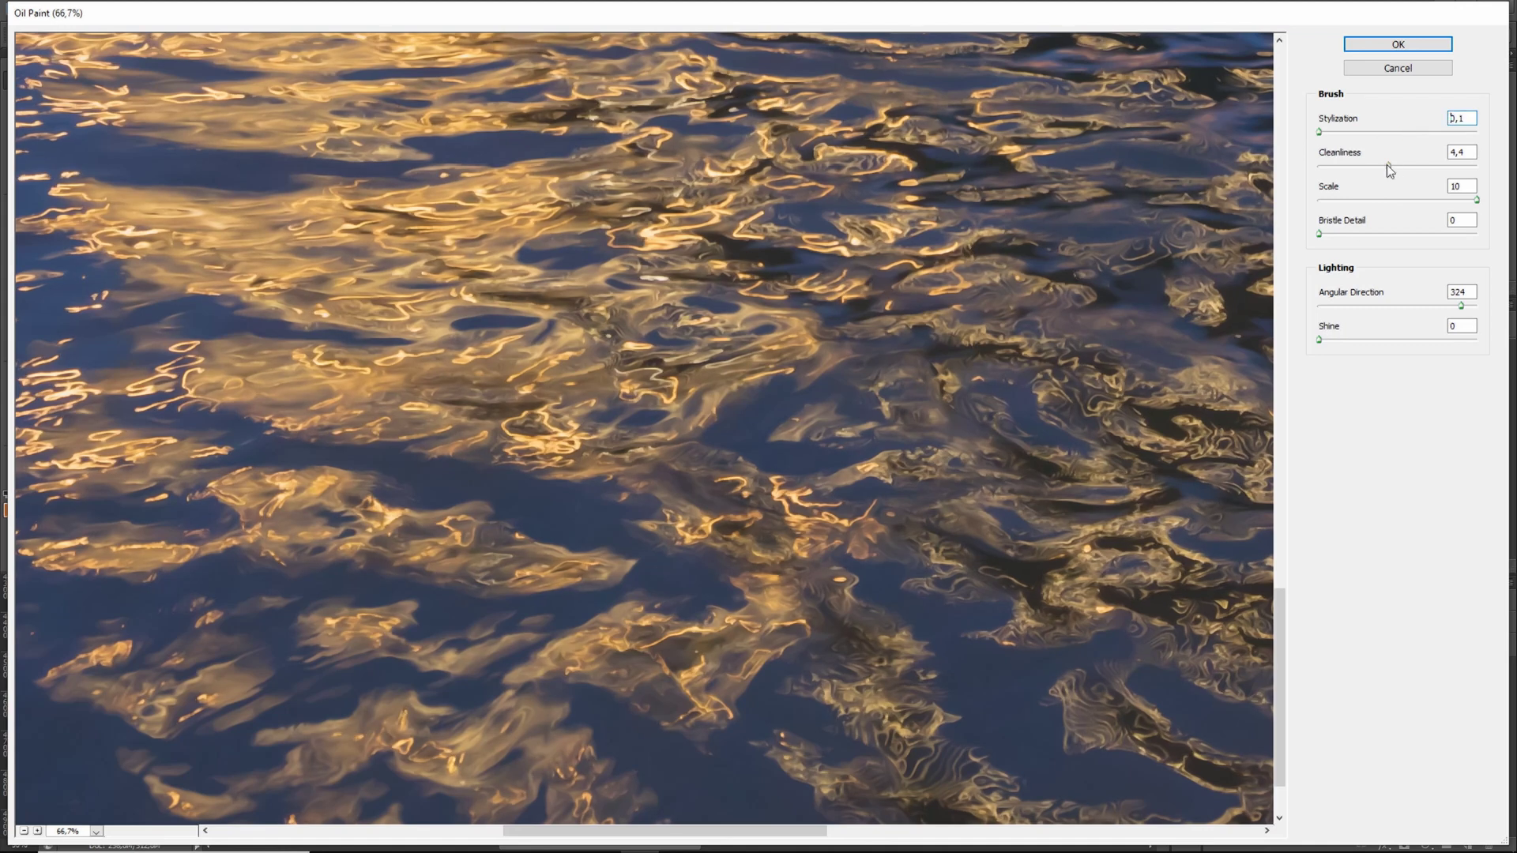
drag(1388, 166, 1319, 165)
click(1317, 132)
click(1320, 340)
drag(1320, 338, 1496, 337)
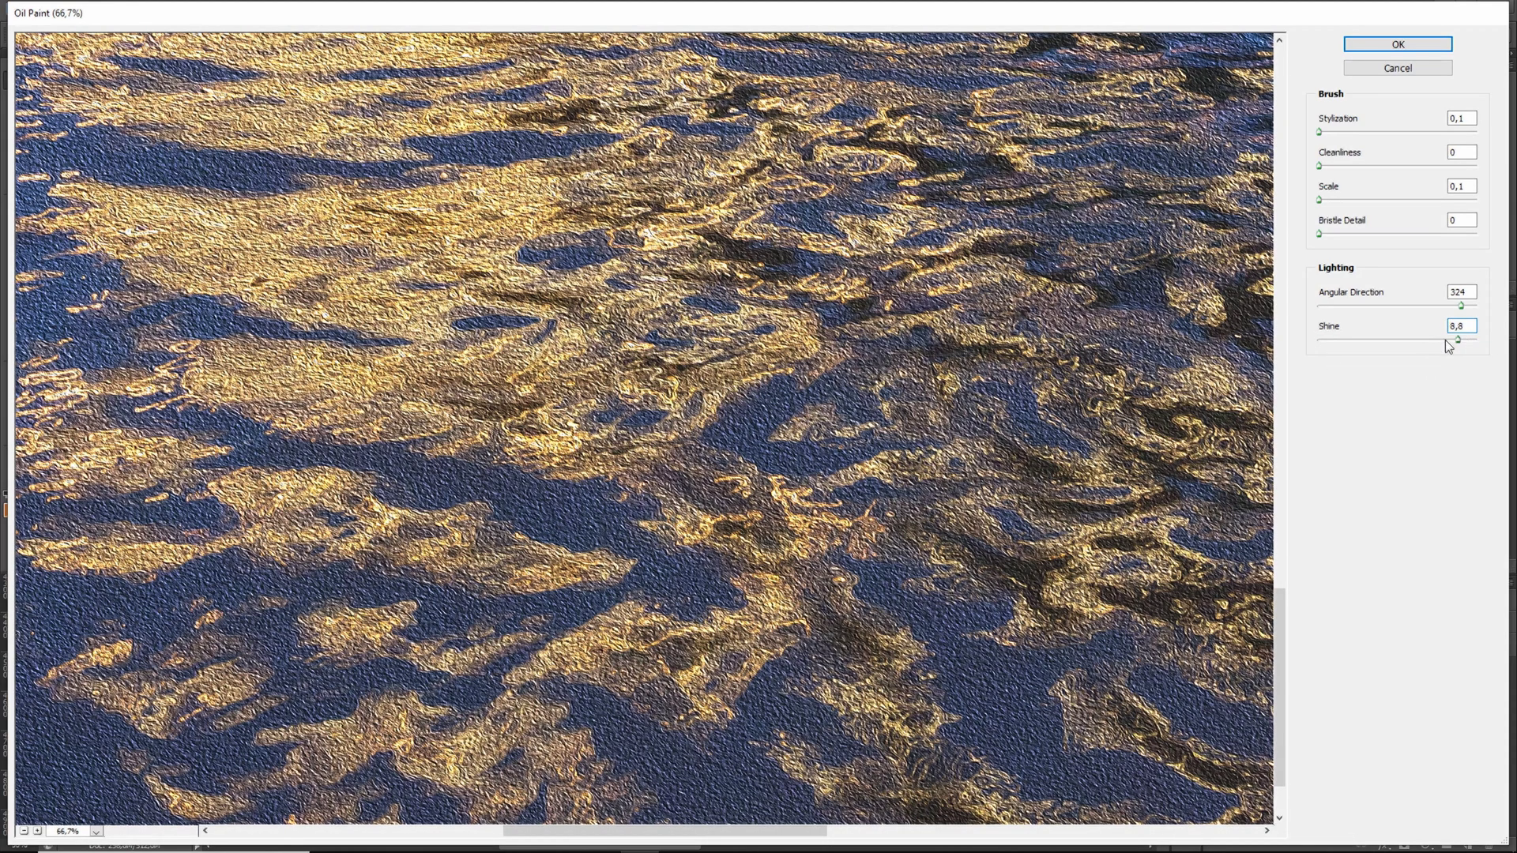
drag(1448, 346, 1301, 360)
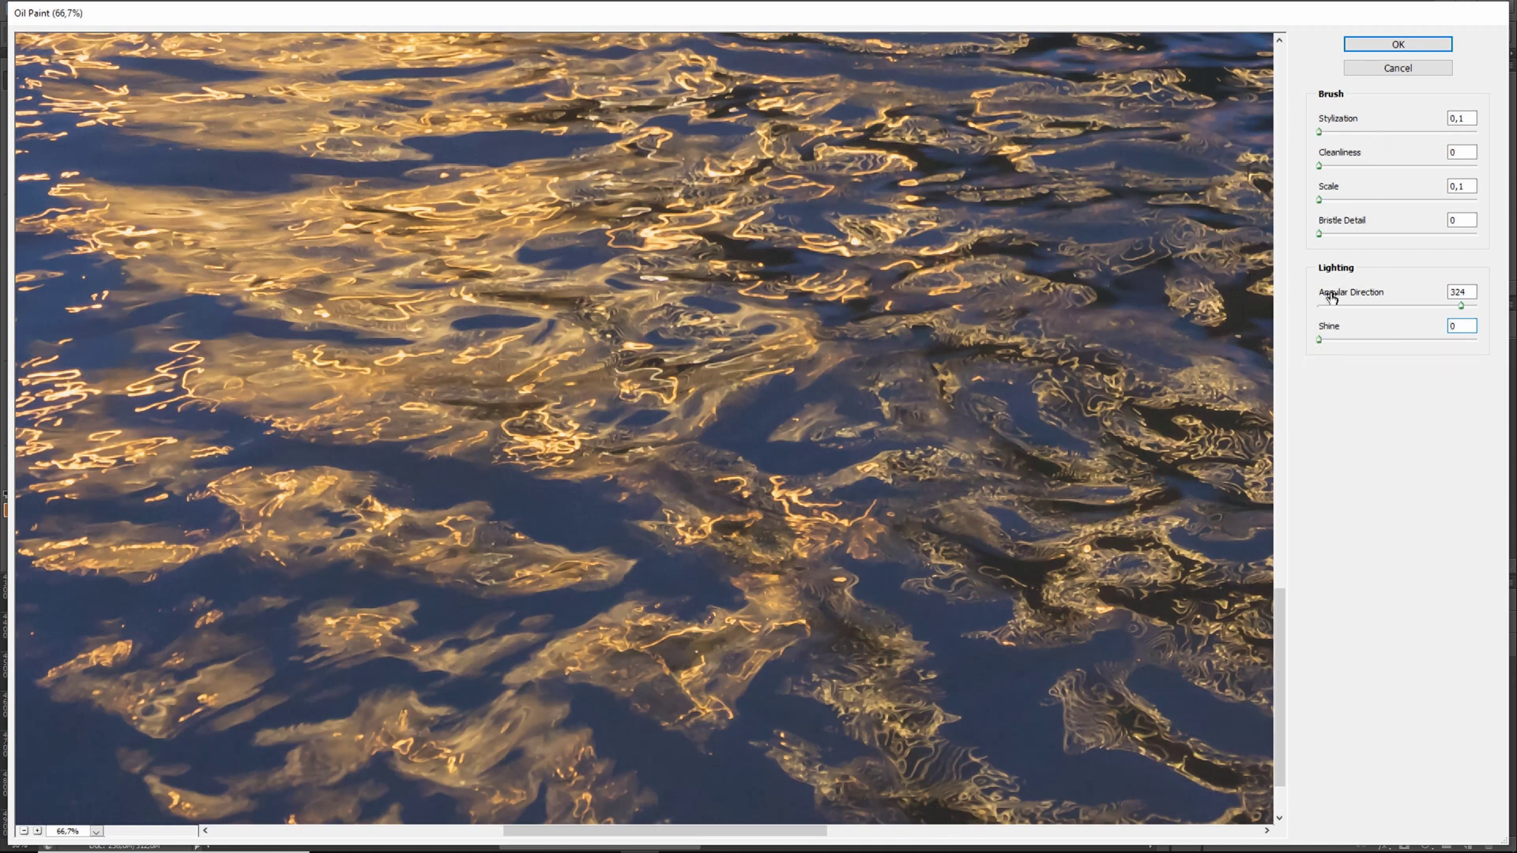
drag(1461, 308, 1453, 308)
mouse_move(1326, 339)
mouse_down()
mouse_move(1422, 341)
mouse_move(1441, 307)
mouse_move(1302, 341)
mouse_up()
Step: Experiment with Stylization, Cleanliness, Scale and Shine, ending with Scale at its minimum 0,1
drag(1321, 133, 1419, 139)
drag(1319, 166, 1396, 132)
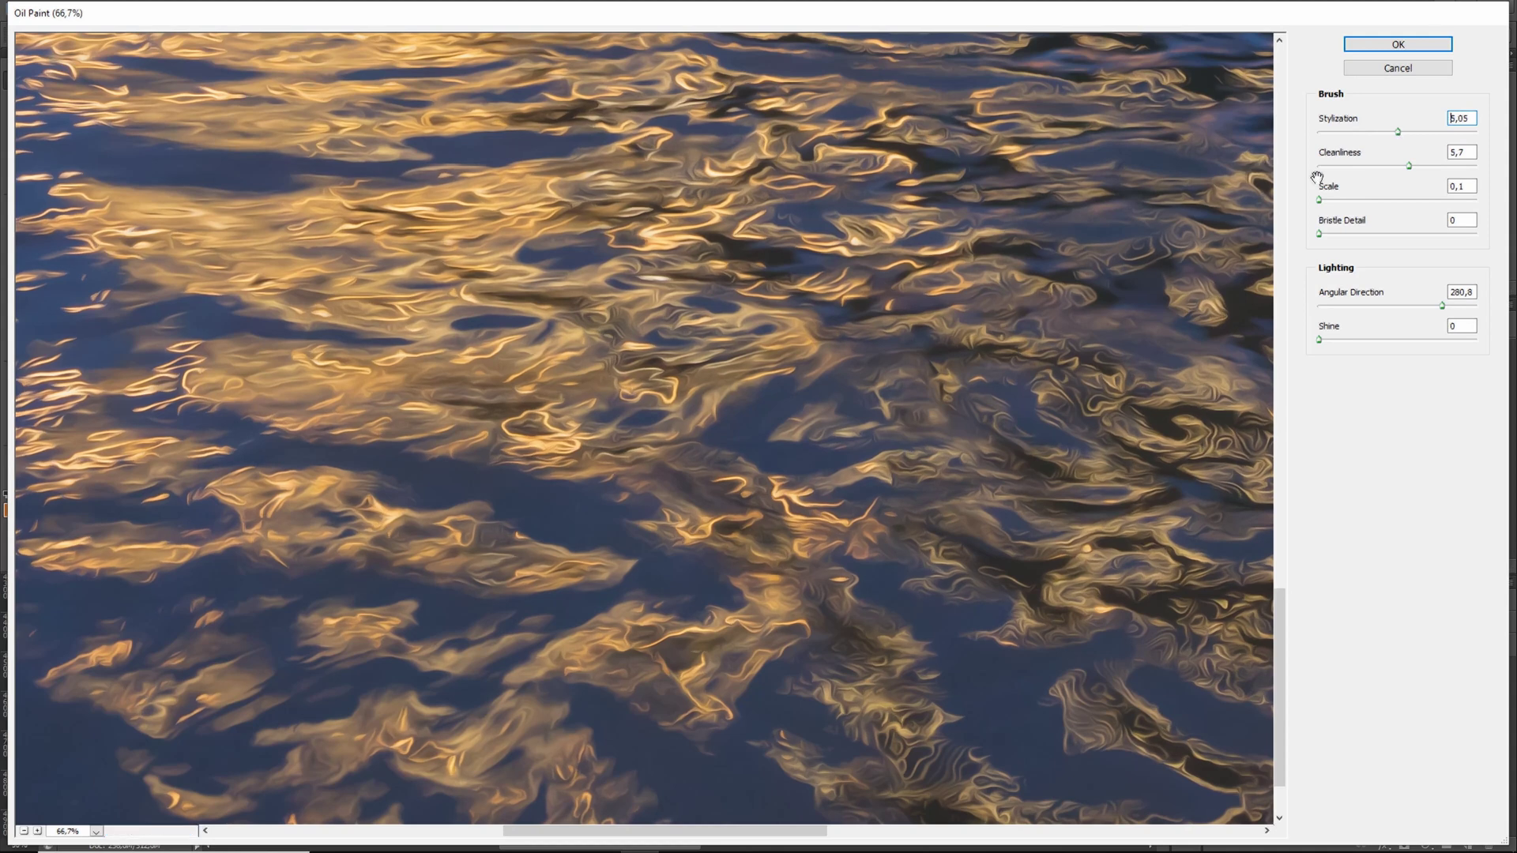
drag(1105, 411, 782, 382)
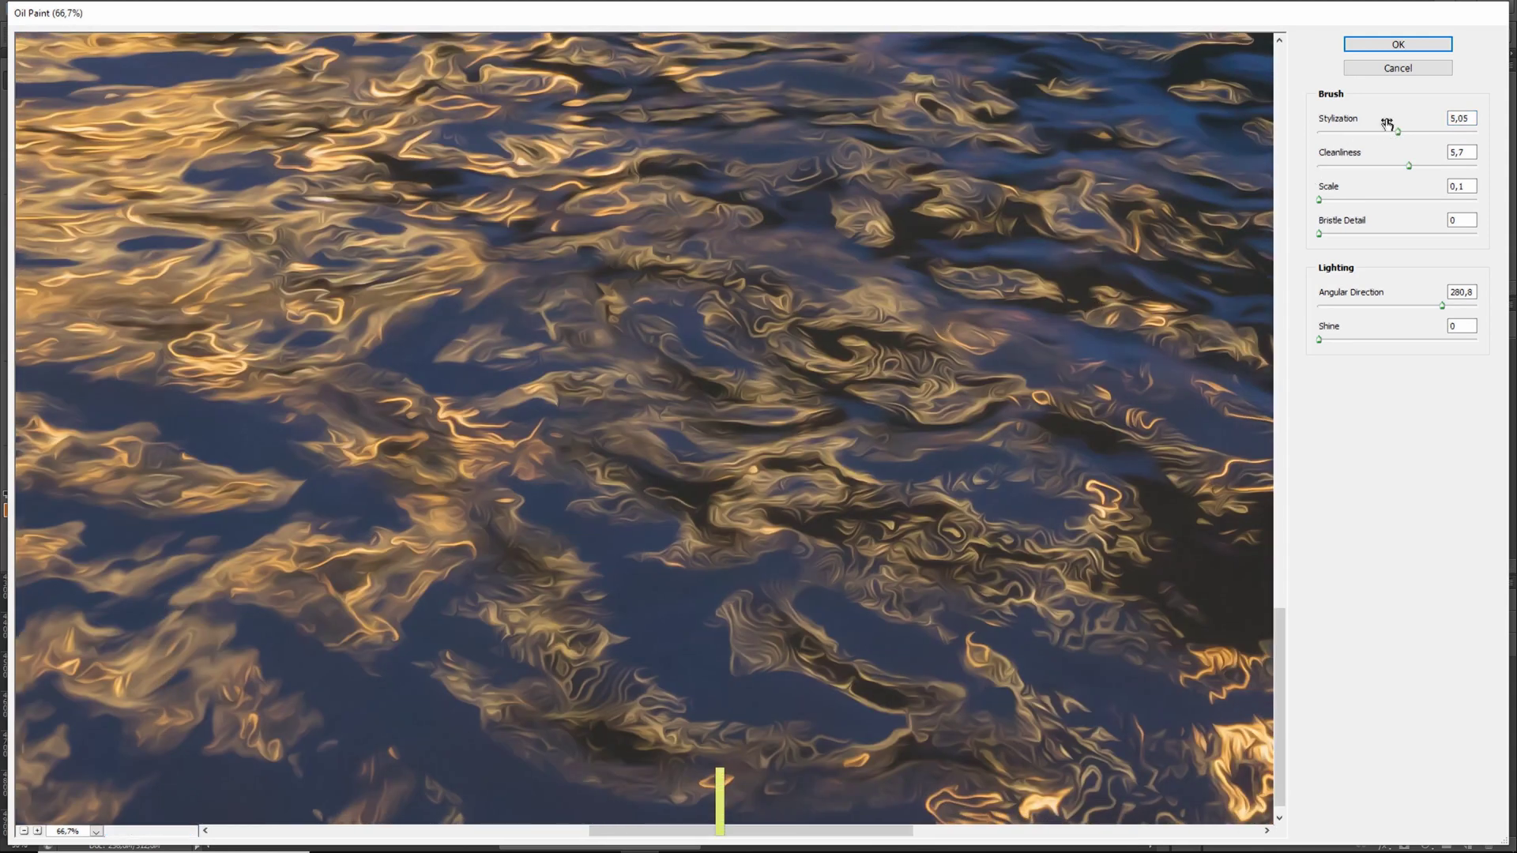
drag(1398, 131, 1387, 166)
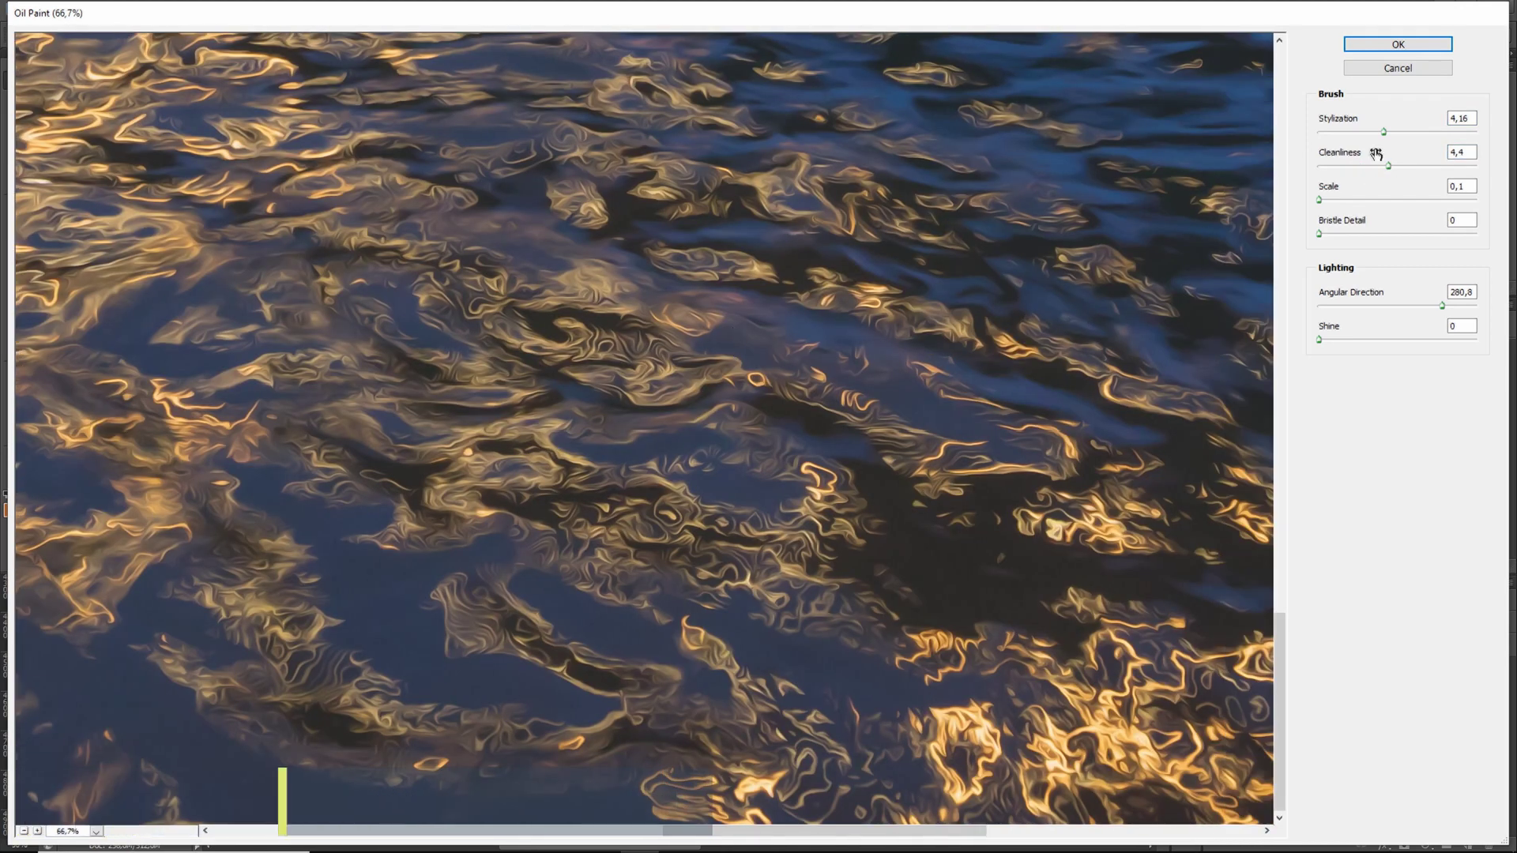
drag(1320, 201, 1323, 200)
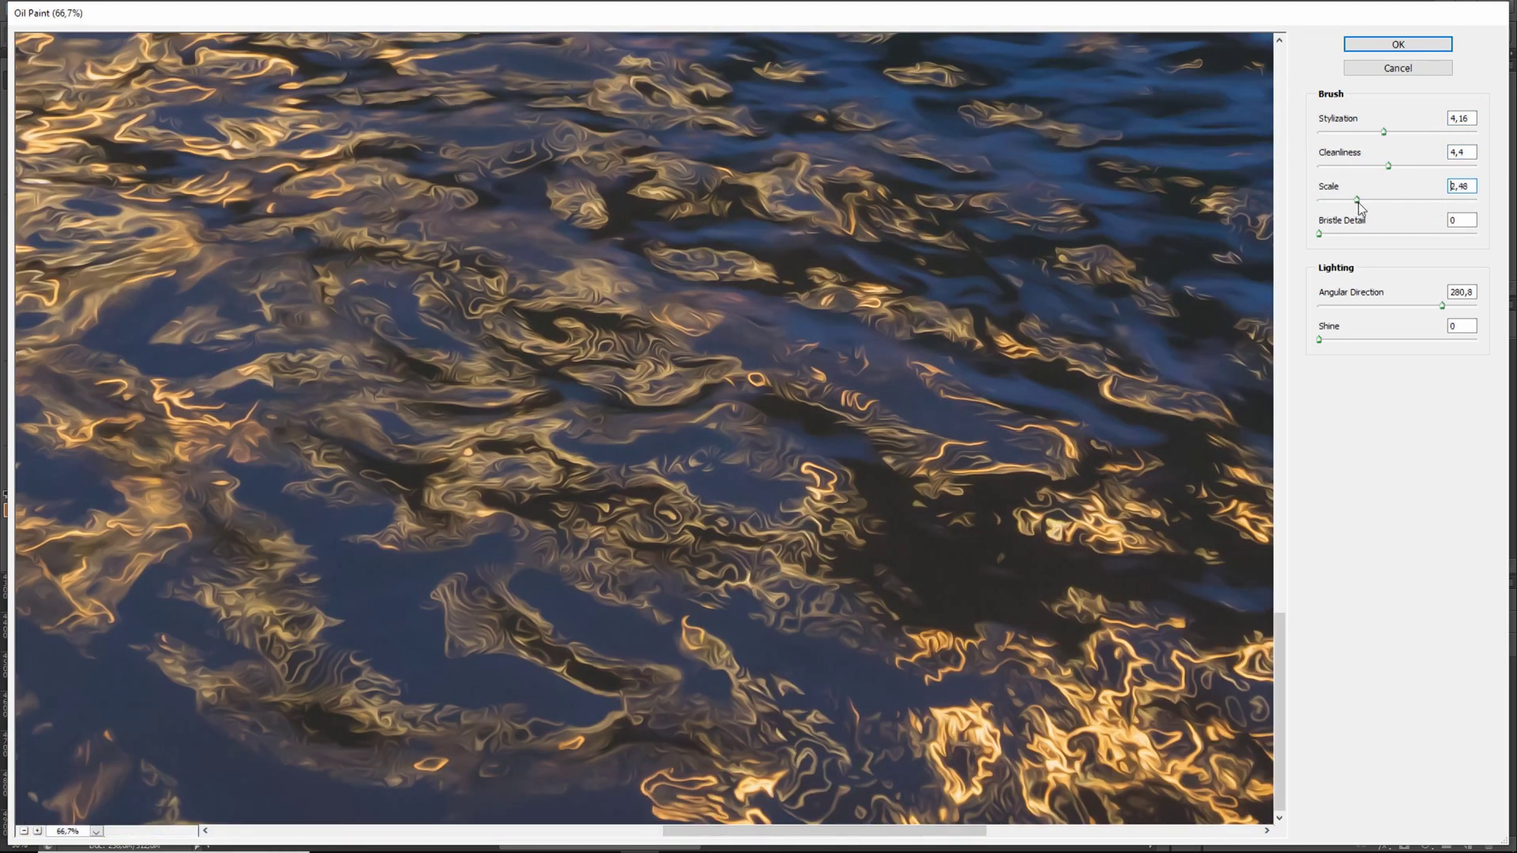
drag(1434, 207, 1419, 208)
drag(1319, 340, 1403, 340)
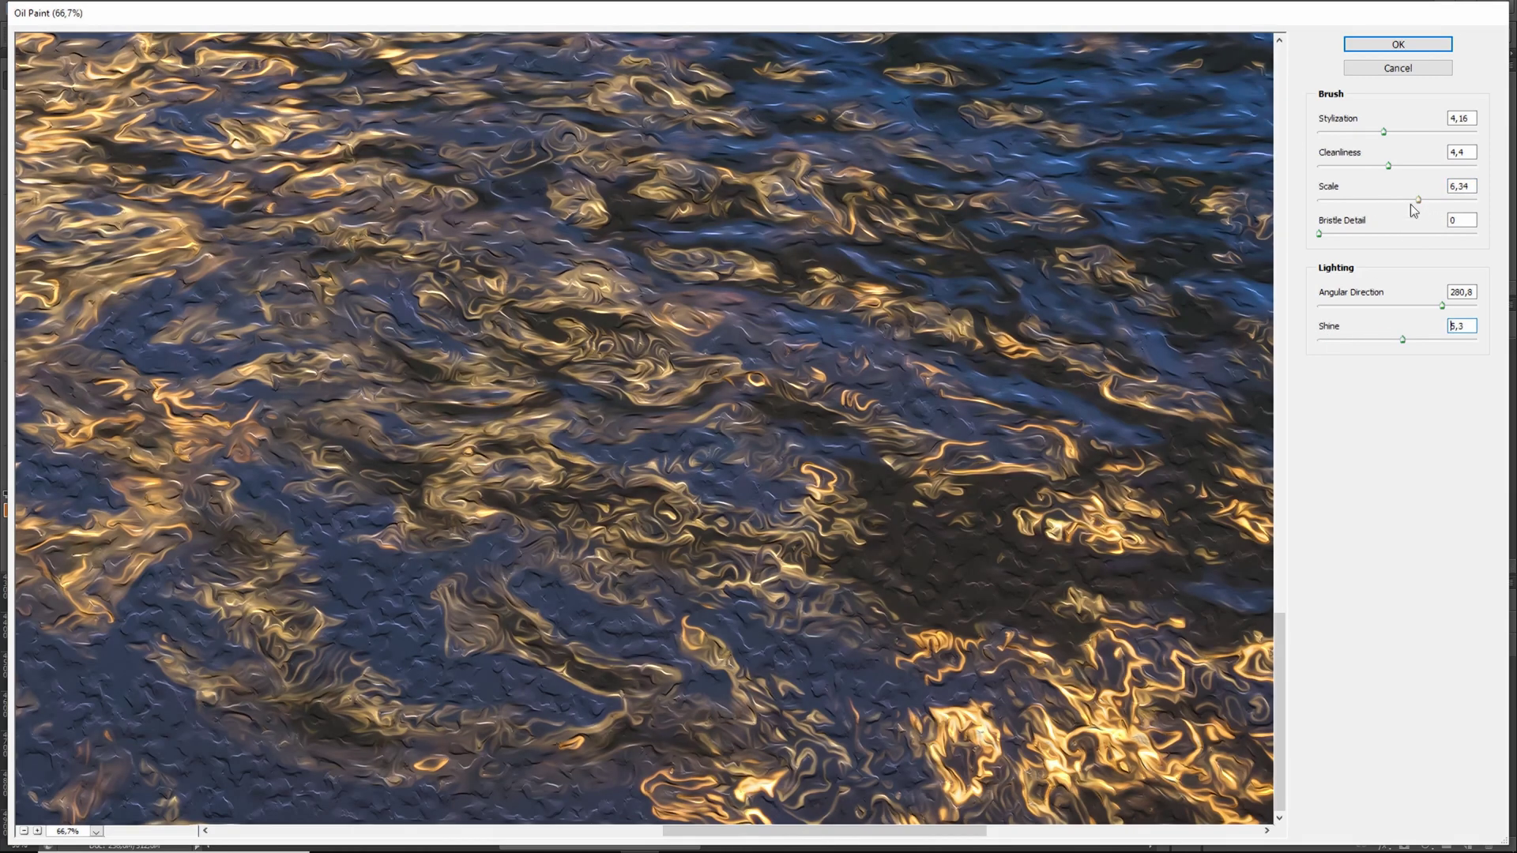
drag(1418, 202, 1314, 206)
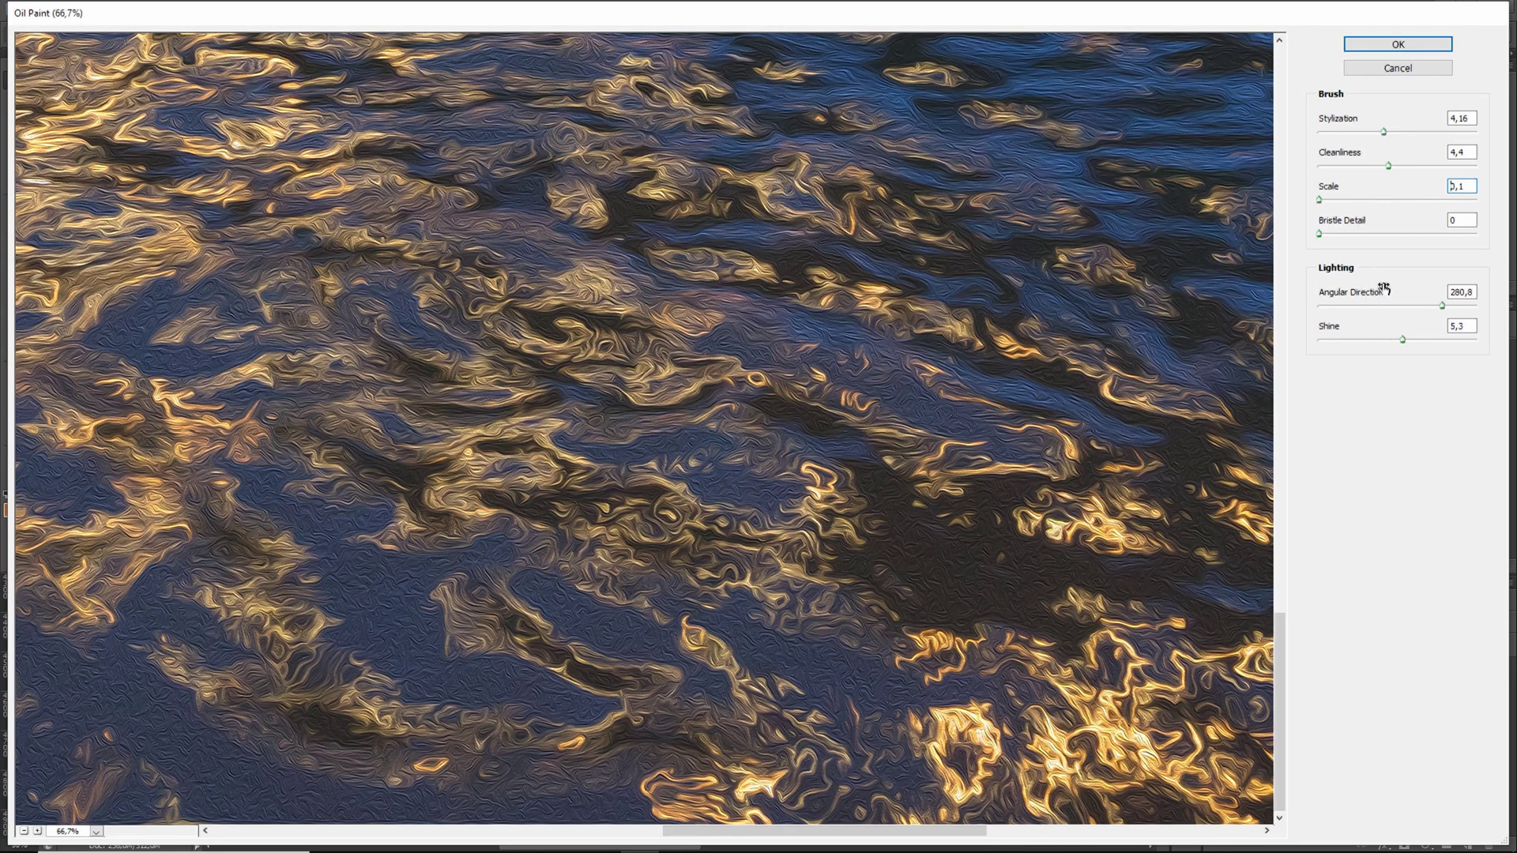
Step: Try Bristle Detail around 5,7 and Shine around 5,1, then set both back to 0
drag(1398, 339, 1283, 302)
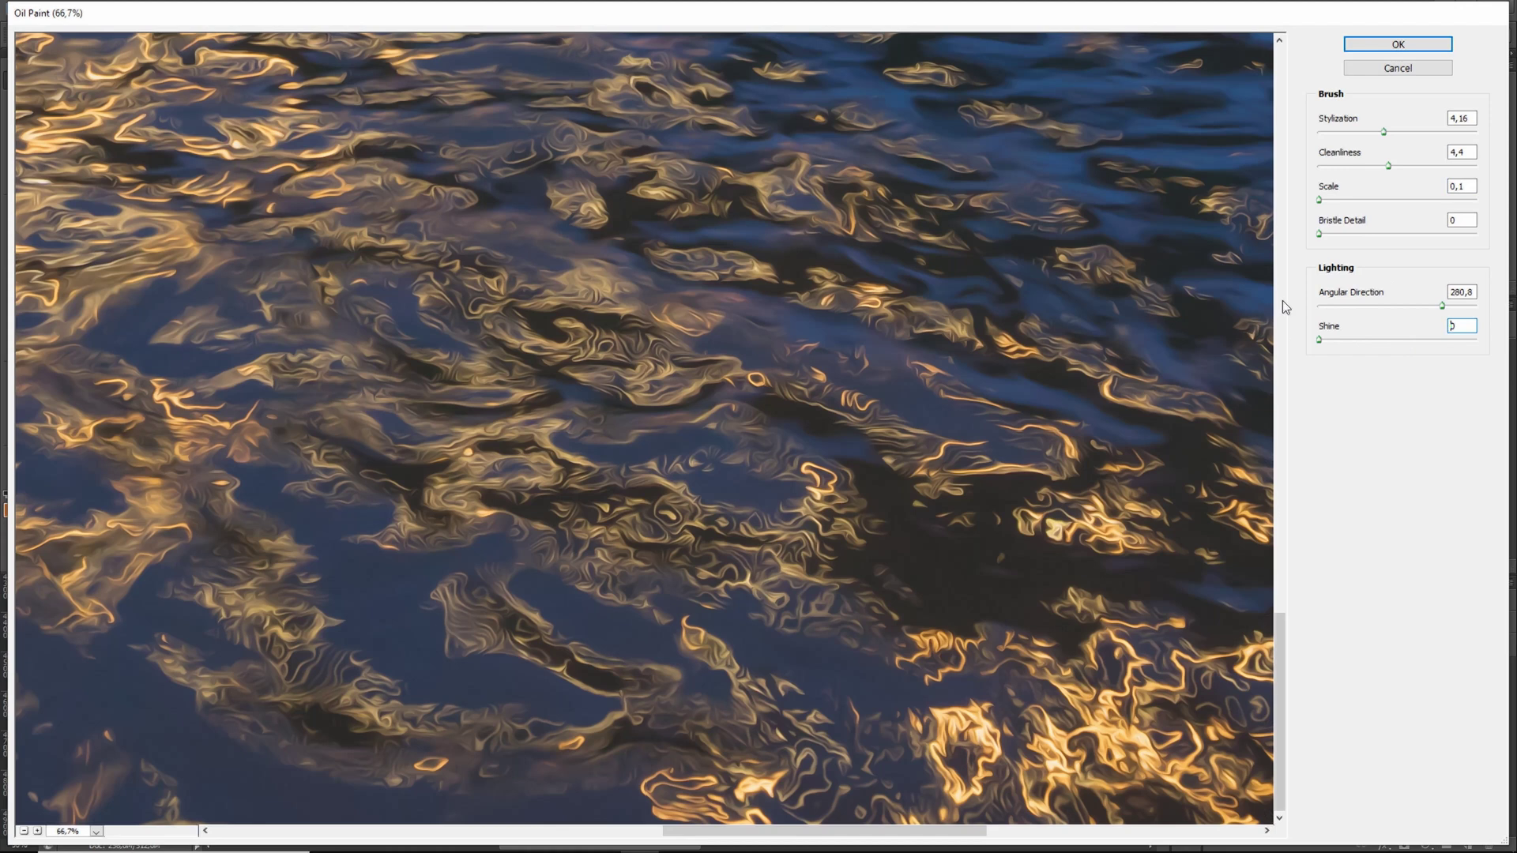
click(1317, 199)
drag(1323, 233, 1410, 235)
drag(1320, 340, 1400, 340)
drag(1409, 235, 1315, 236)
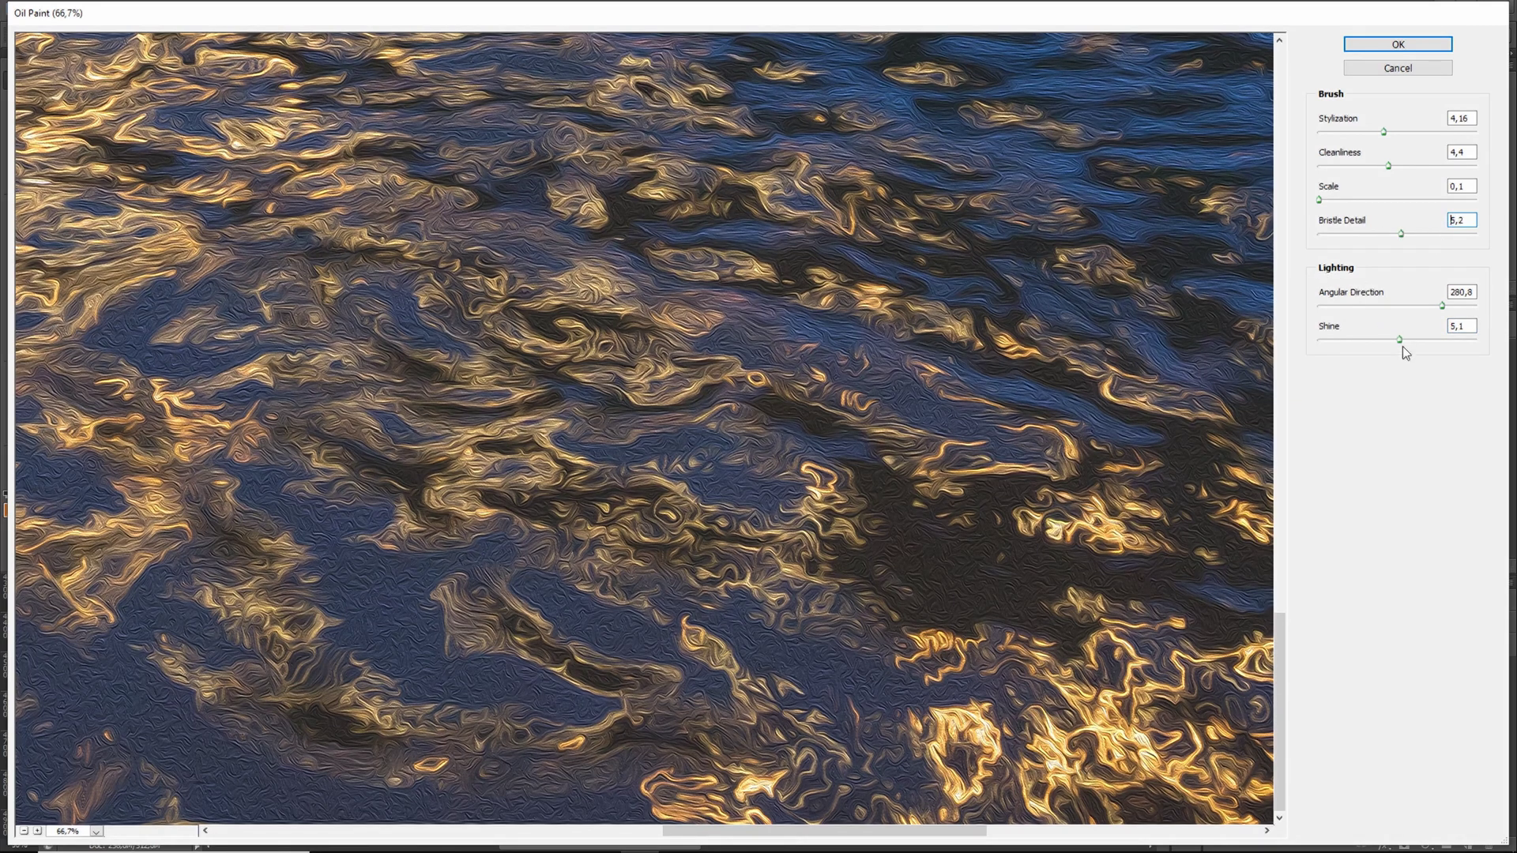
drag(1399, 341, 1267, 341)
click(1319, 234)
Step: Fine-tune Stylization to 4,16 and Cleanliness to 4,8 while panning the preview over the reflections
mouse_move(1382, 130)
mouse_down()
mouse_move(1356, 138)
mouse_move(1387, 133)
mouse_up()
drag(903, 416, 646, 379)
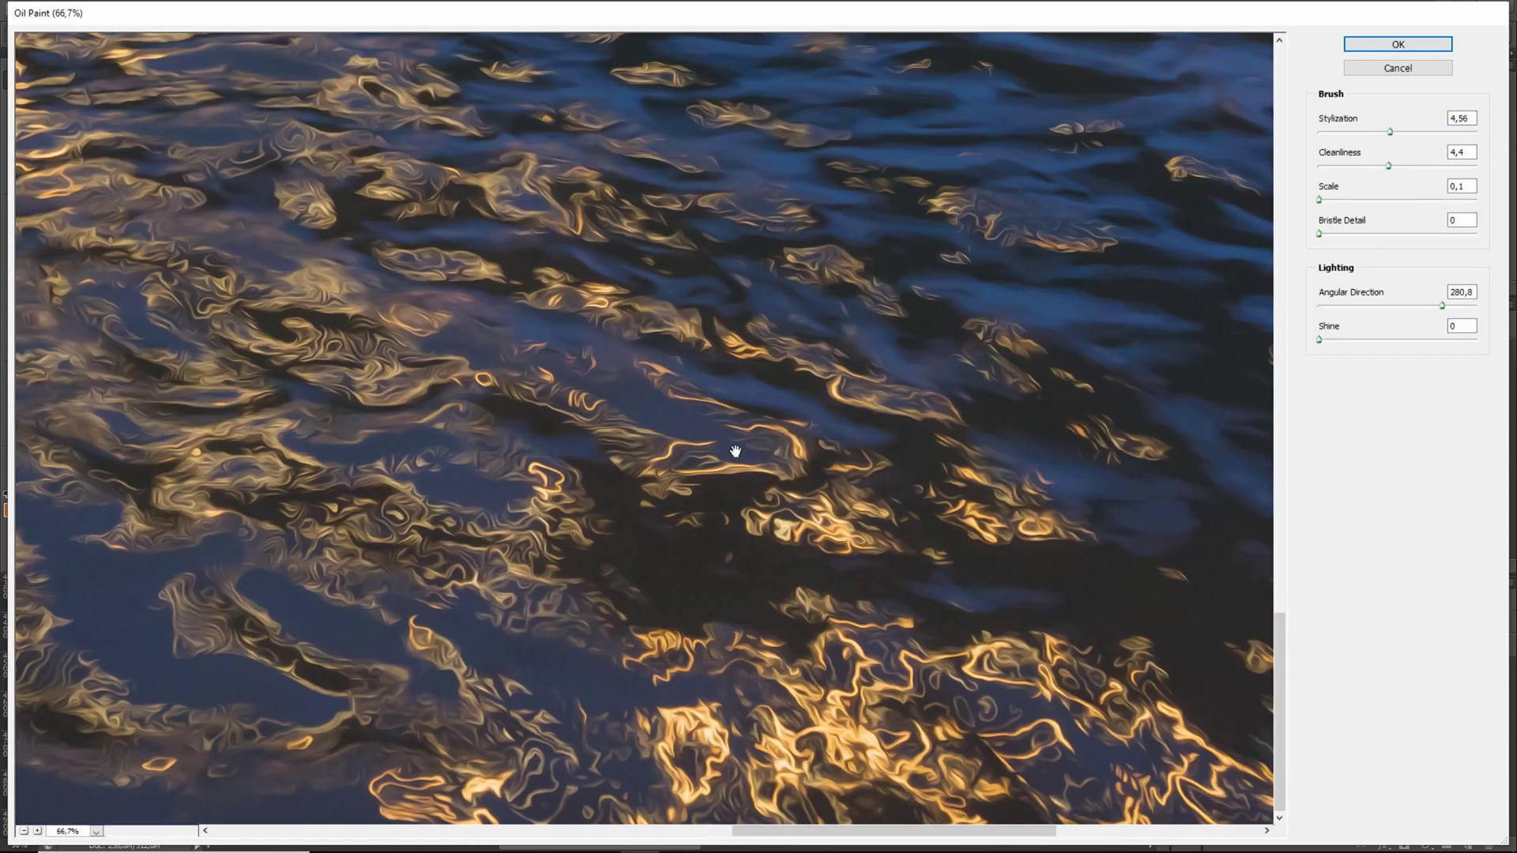
drag(1392, 165, 1394, 165)
drag(494, 537, 780, 370)
drag(372, 422, 910, 408)
mouse_move(1392, 131)
mouse_down()
mouse_move(1339, 131)
mouse_move(1382, 129)
mouse_up()
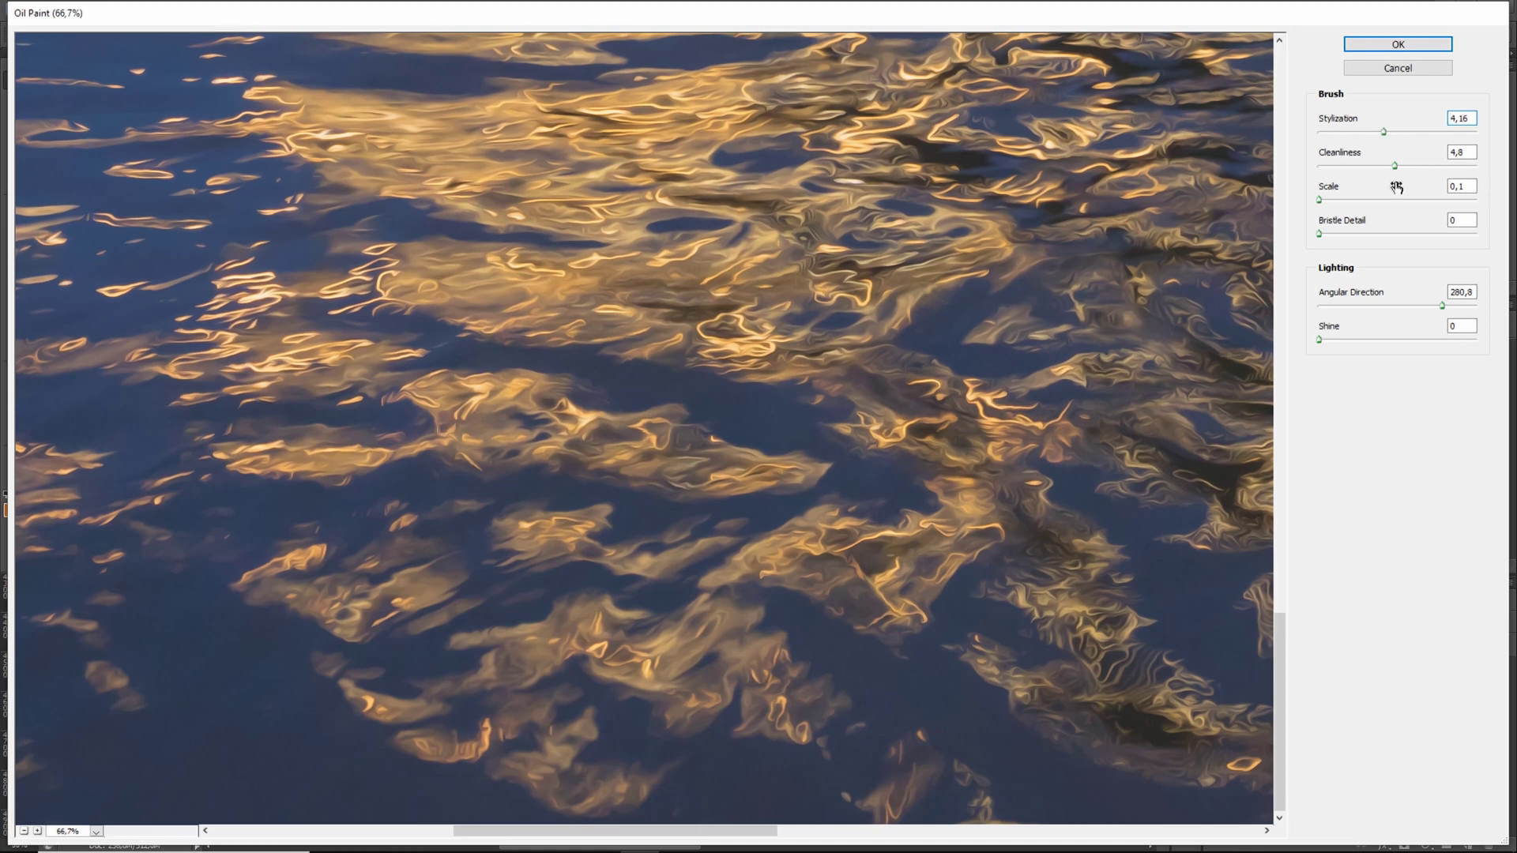
drag(1217, 395, 626, 394)
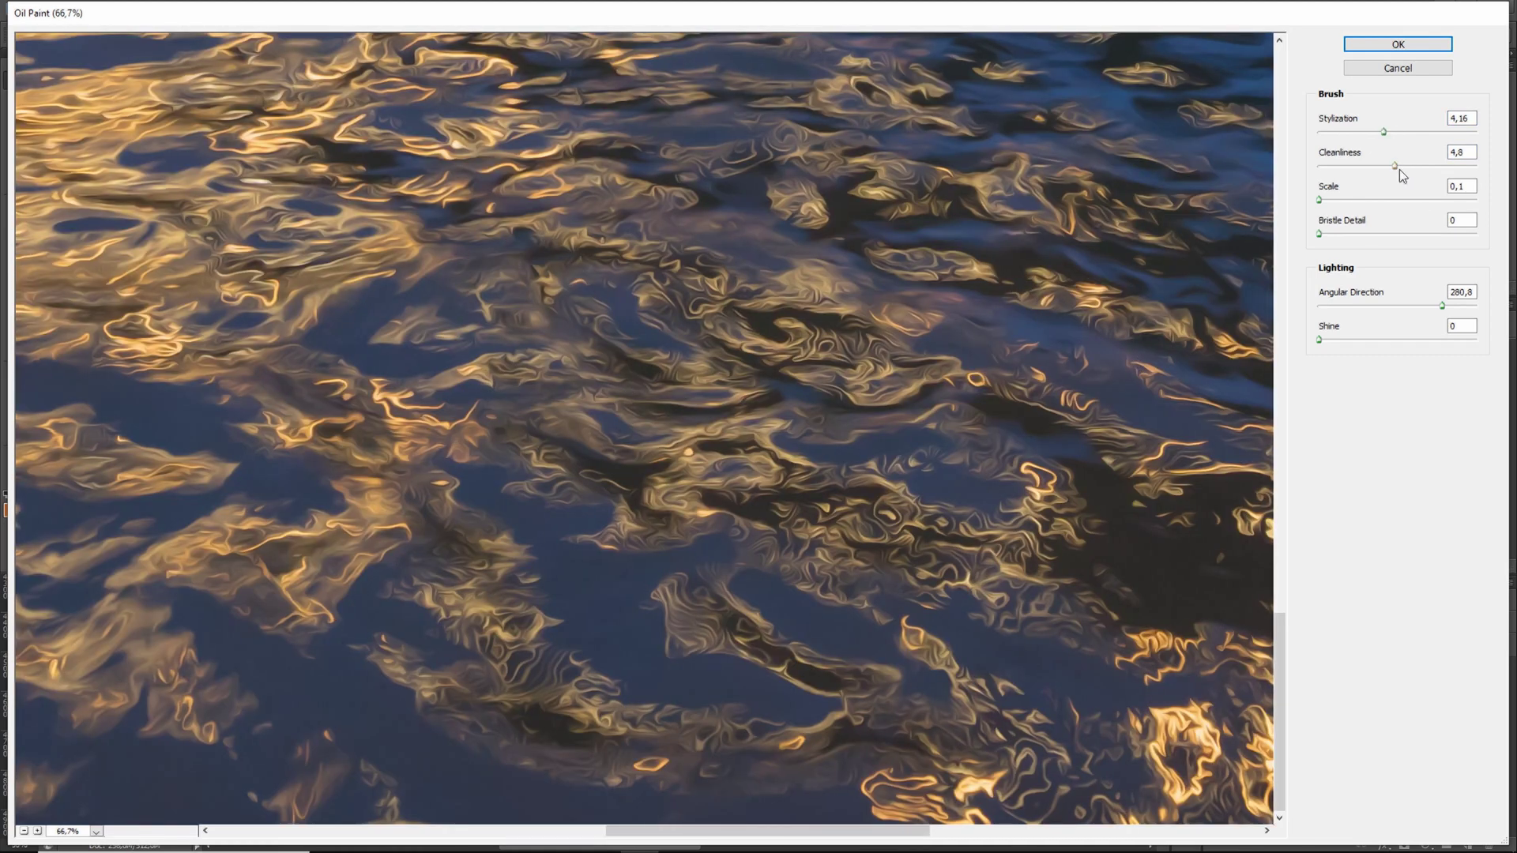
Step: Apply Oil Paint with Cleanliness nudged up, then hide the Background copy layer to view the original water
click(1399, 167)
click(1386, 131)
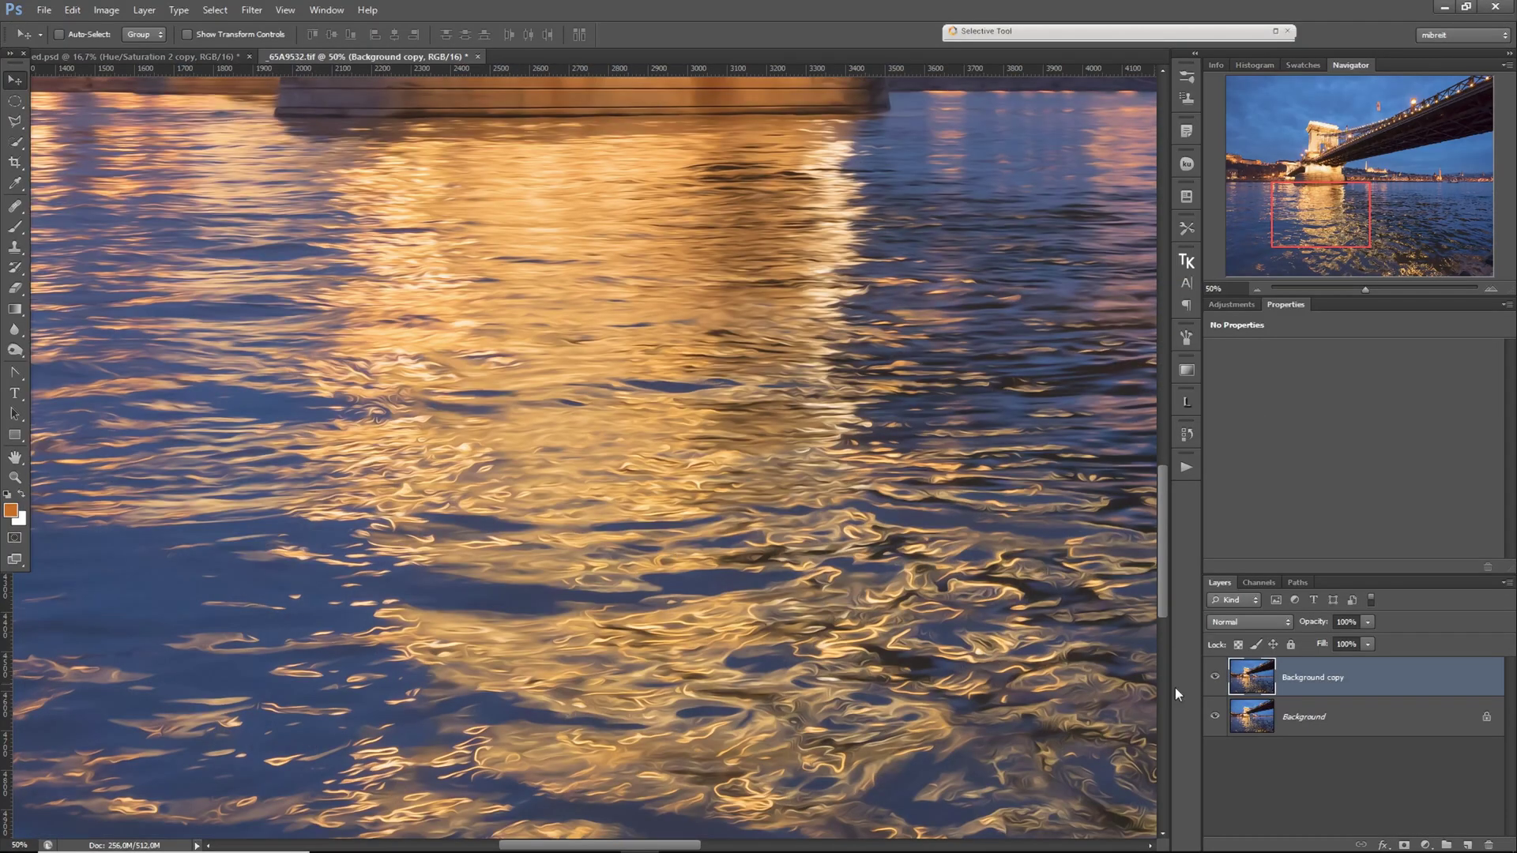
click(1214, 681)
scroll(1088, 594, right, 6)
scroll(1088, 594, down, 2)
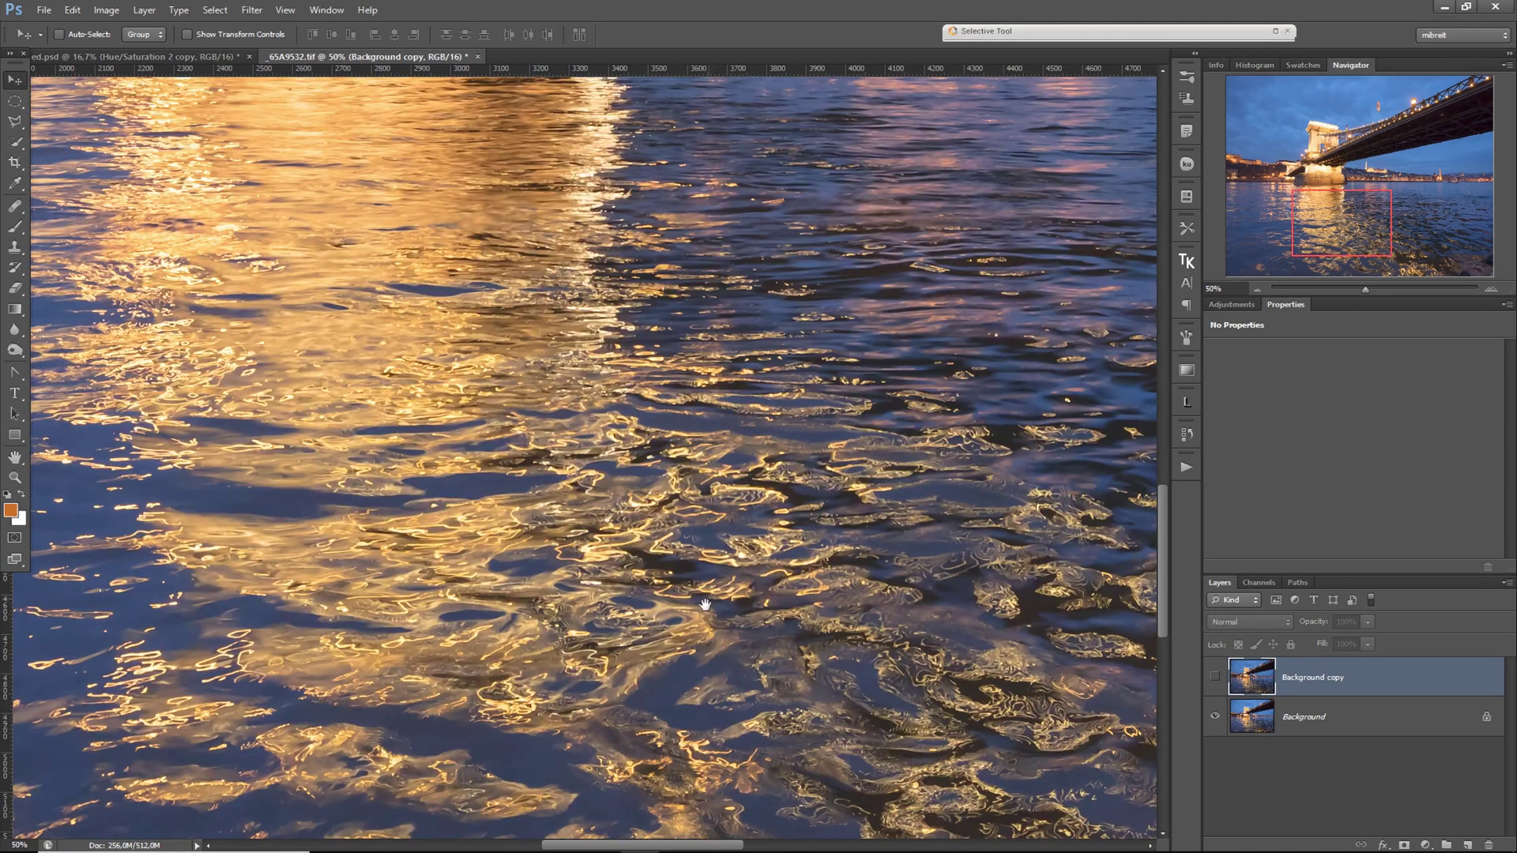
scroll(906, 521, right, 2)
scroll(906, 521, down, 1)
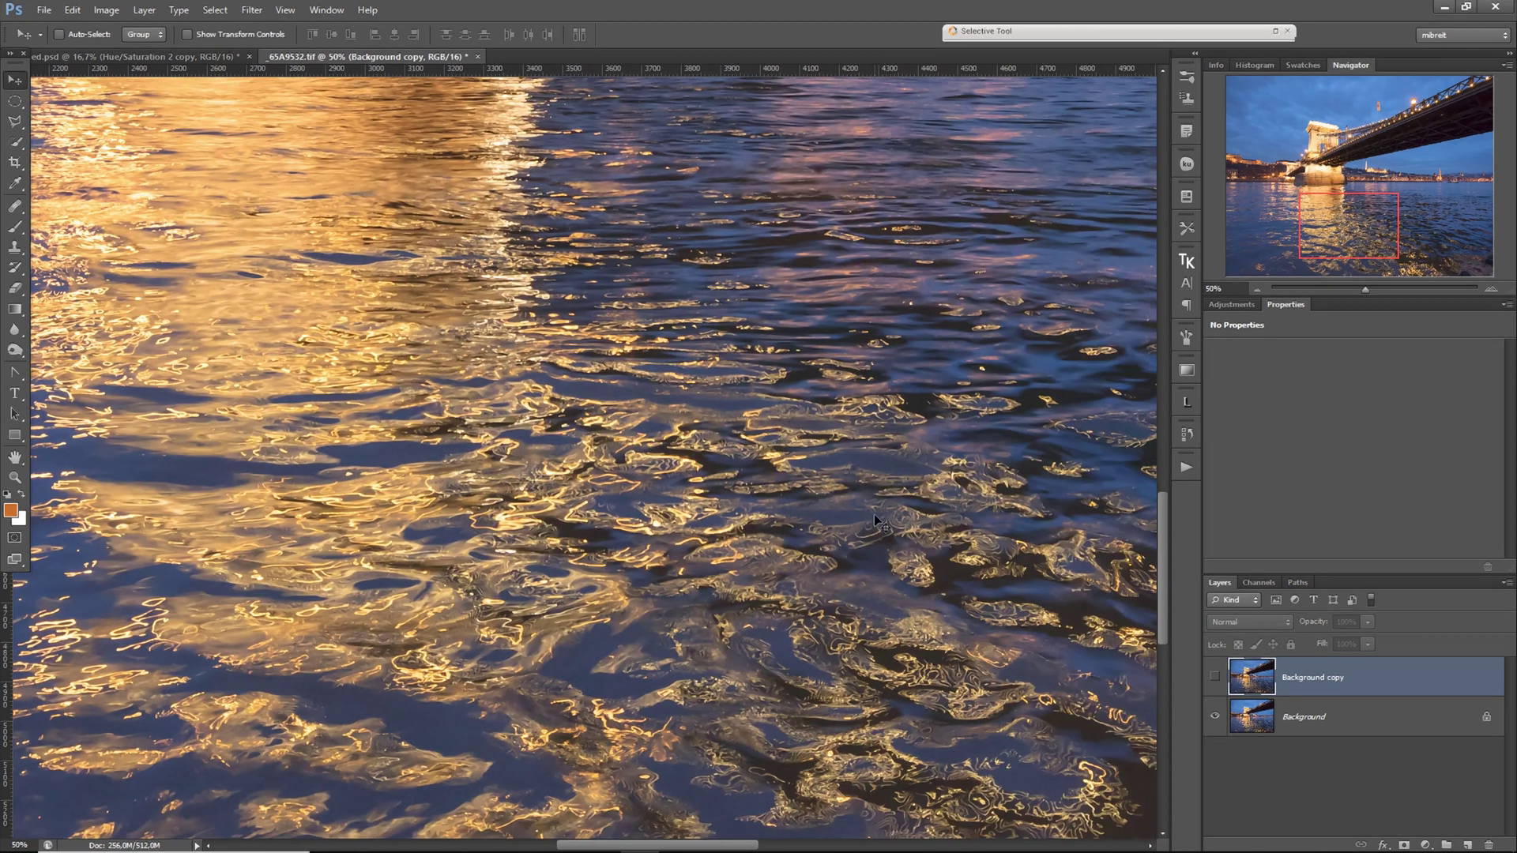
Step: Show the oil-painted Background copy again and pan across the water to compare
click(1215, 677)
scroll(384, 690, left, 10)
scroll(384, 690, up, 1)
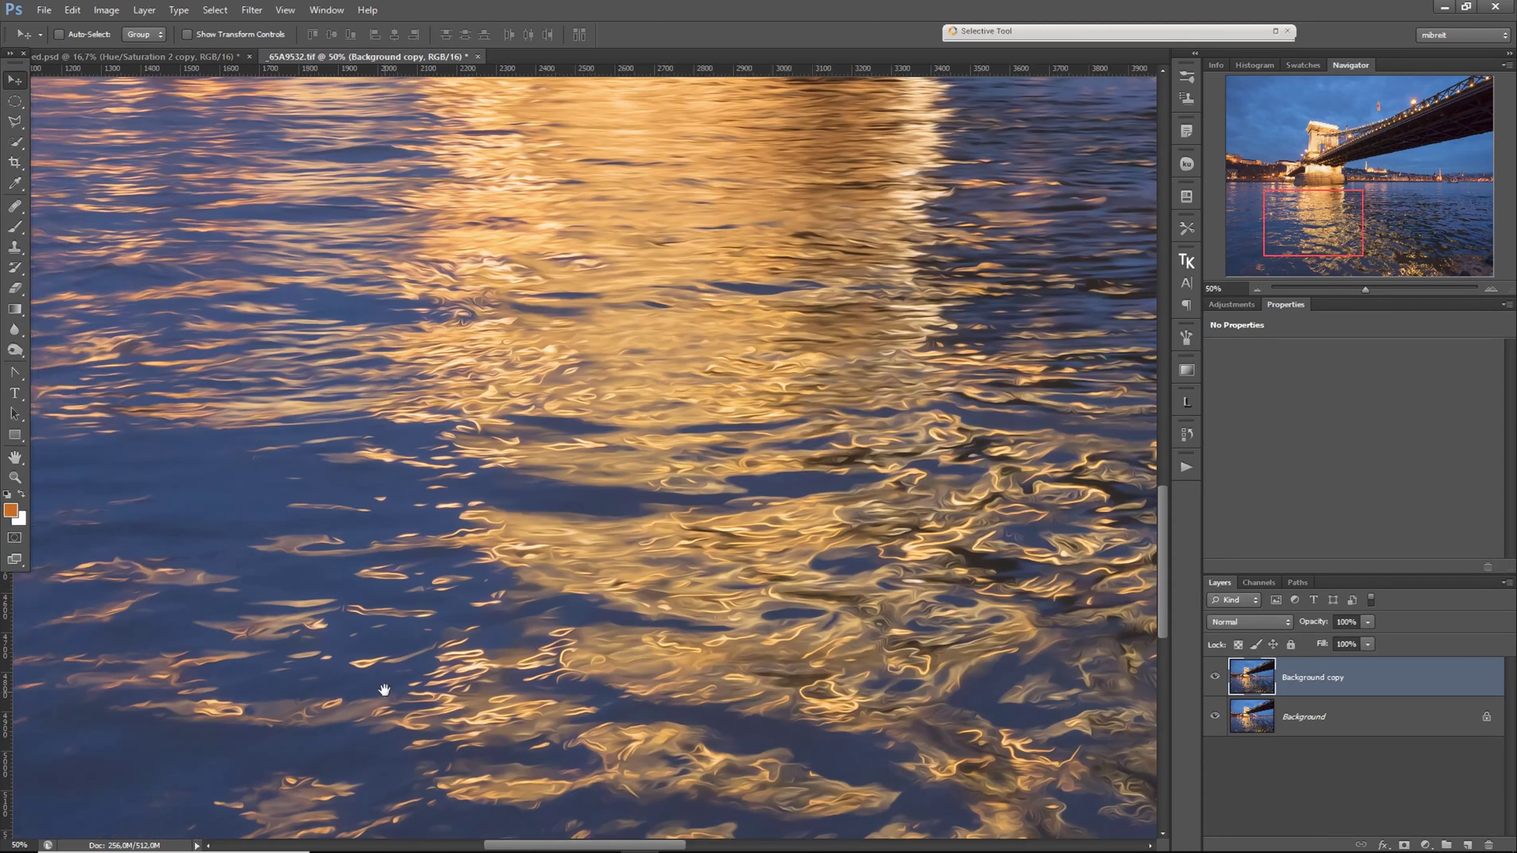
scroll(593, 576, left, 9)
scroll(802, 643, up, 4)
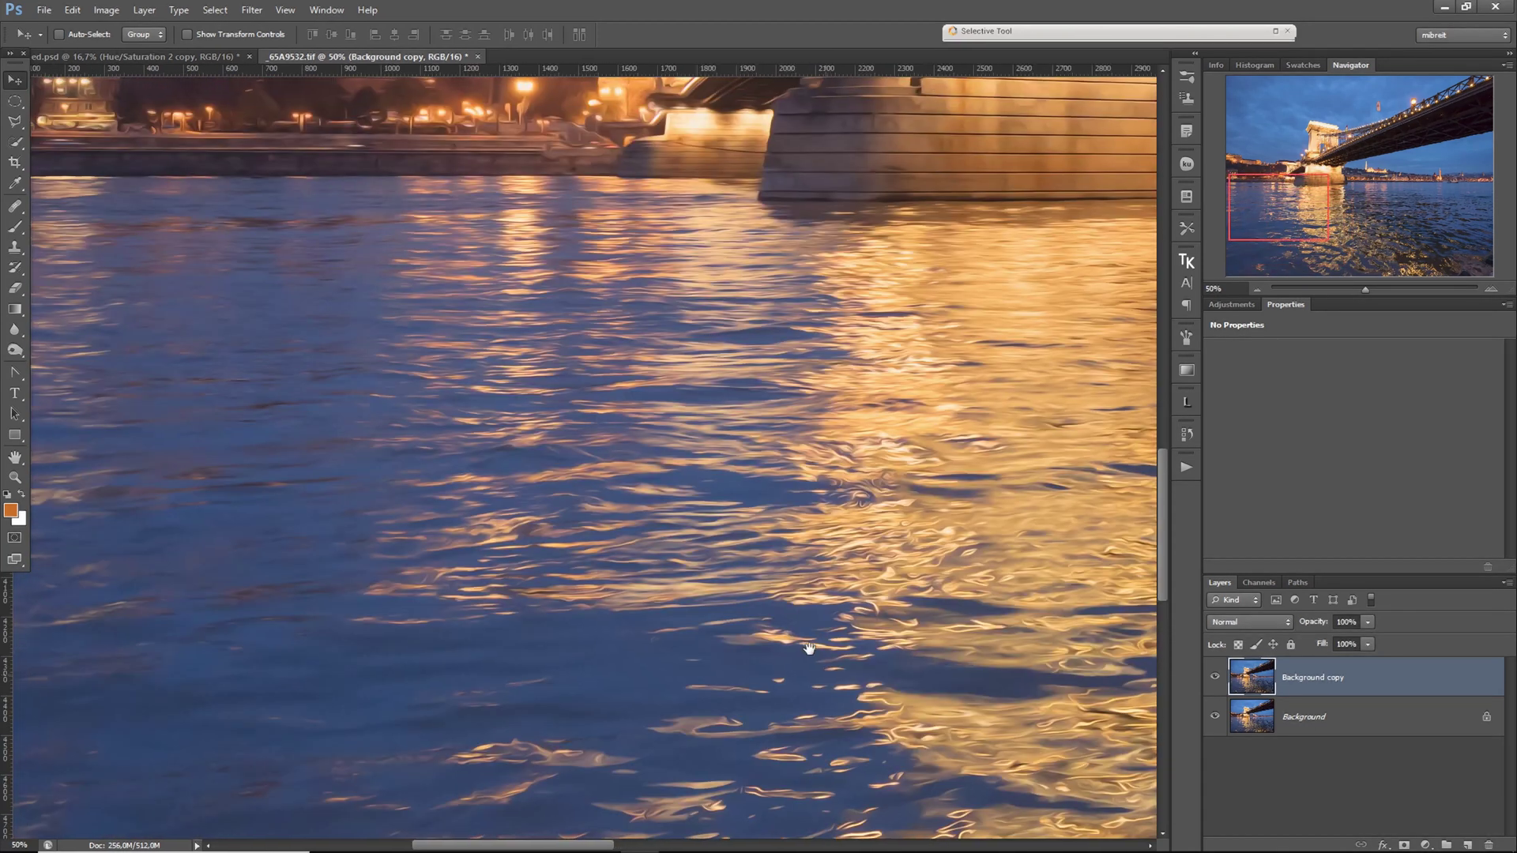
scroll(600, 525, right, 9)
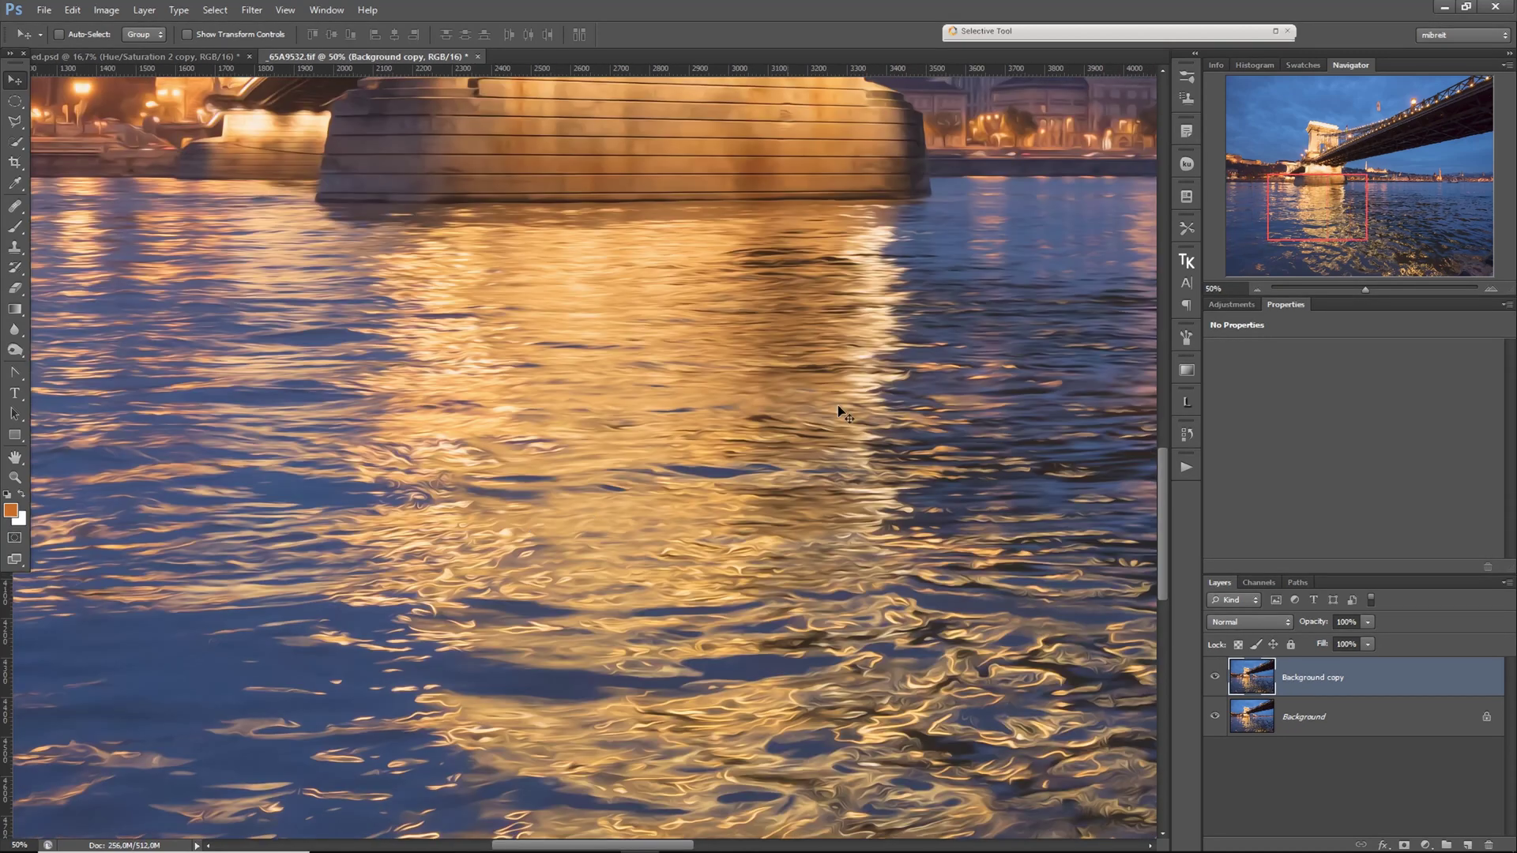
mouse_move(1377, 211)
mouse_down()
mouse_move(1398, 204)
mouse_move(1387, 207)
mouse_up()
Step: Add a black layer mask to Background copy and paint white at 50% opacity over the lower water
key(ctrl+0)
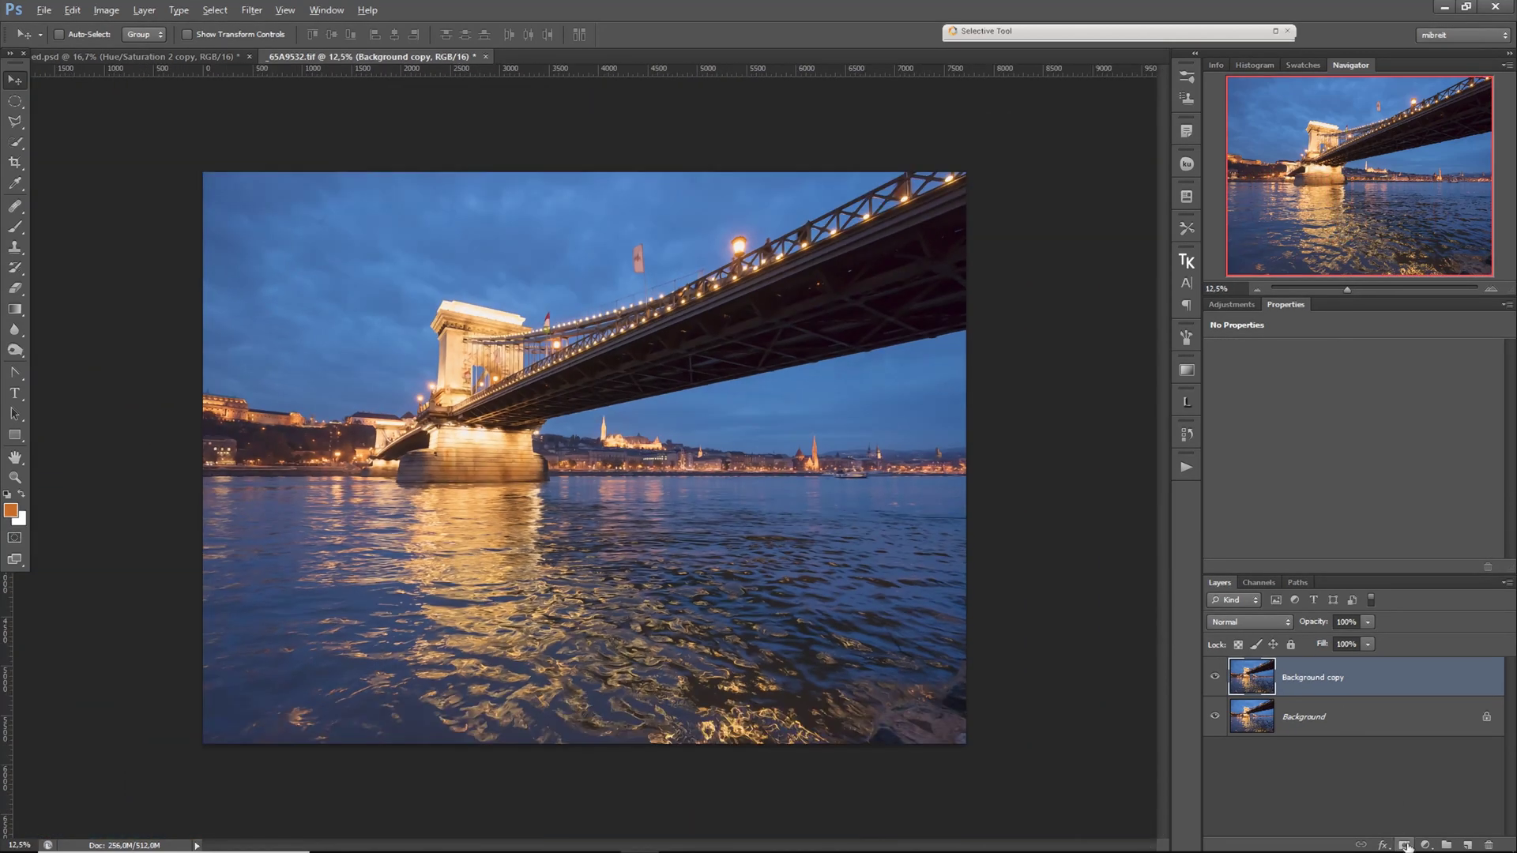
alt+click(1404, 844)
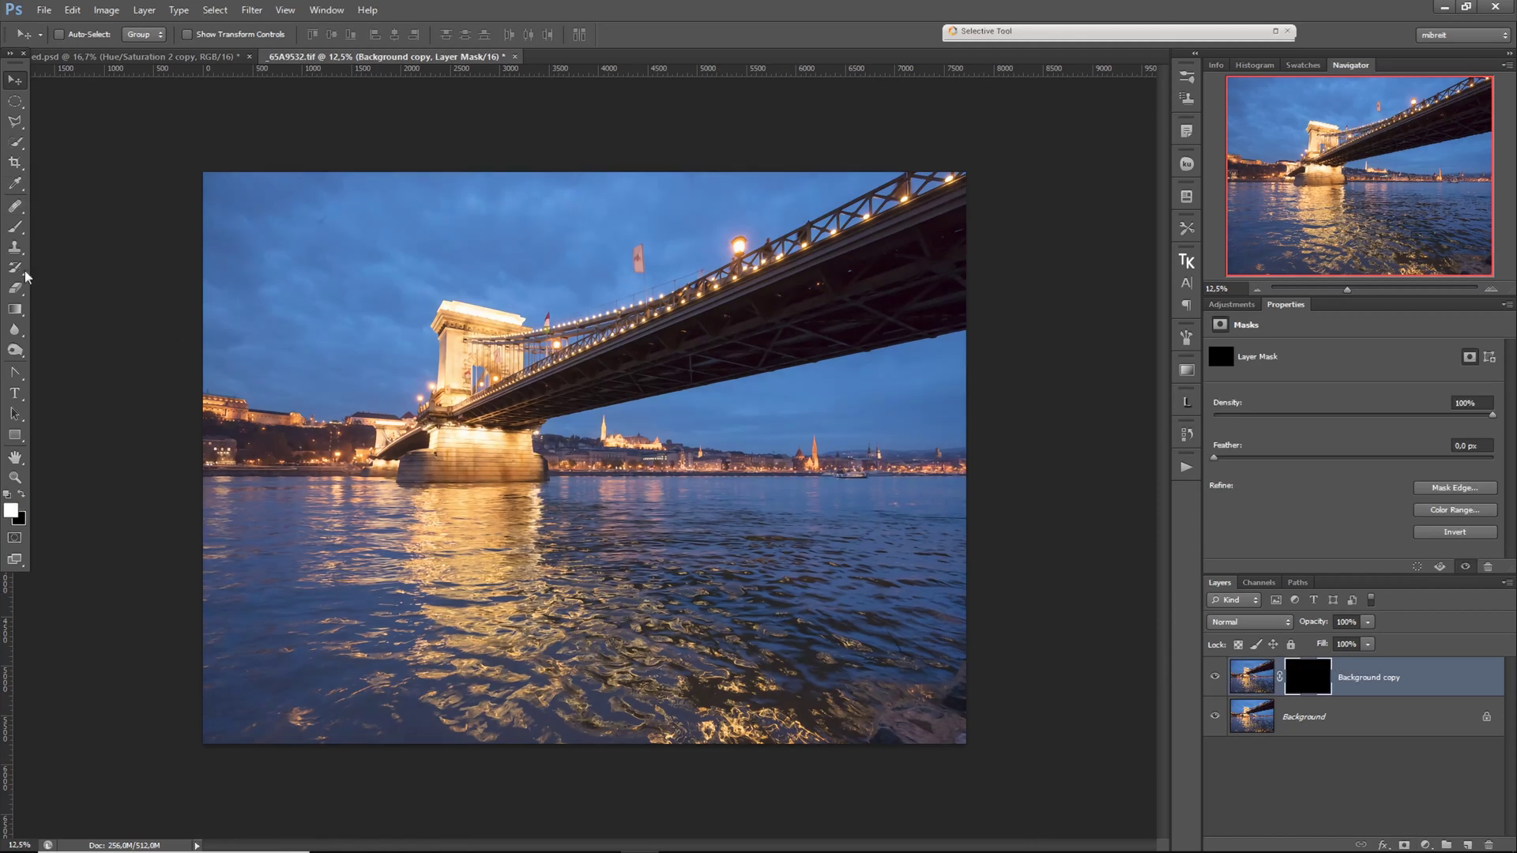
key(b)
mouse_move(267, 708)
mouse_down()
mouse_move(312, 713)
mouse_move(322, 680)
mouse_up()
key(5)
drag(786, 600, 339, 644)
Step: Resize the brush to 1337 px, then 725 px, and paint the oil effect into more water patches
scroll(356, 627, up, 3)
drag(491, 581, 372, 585)
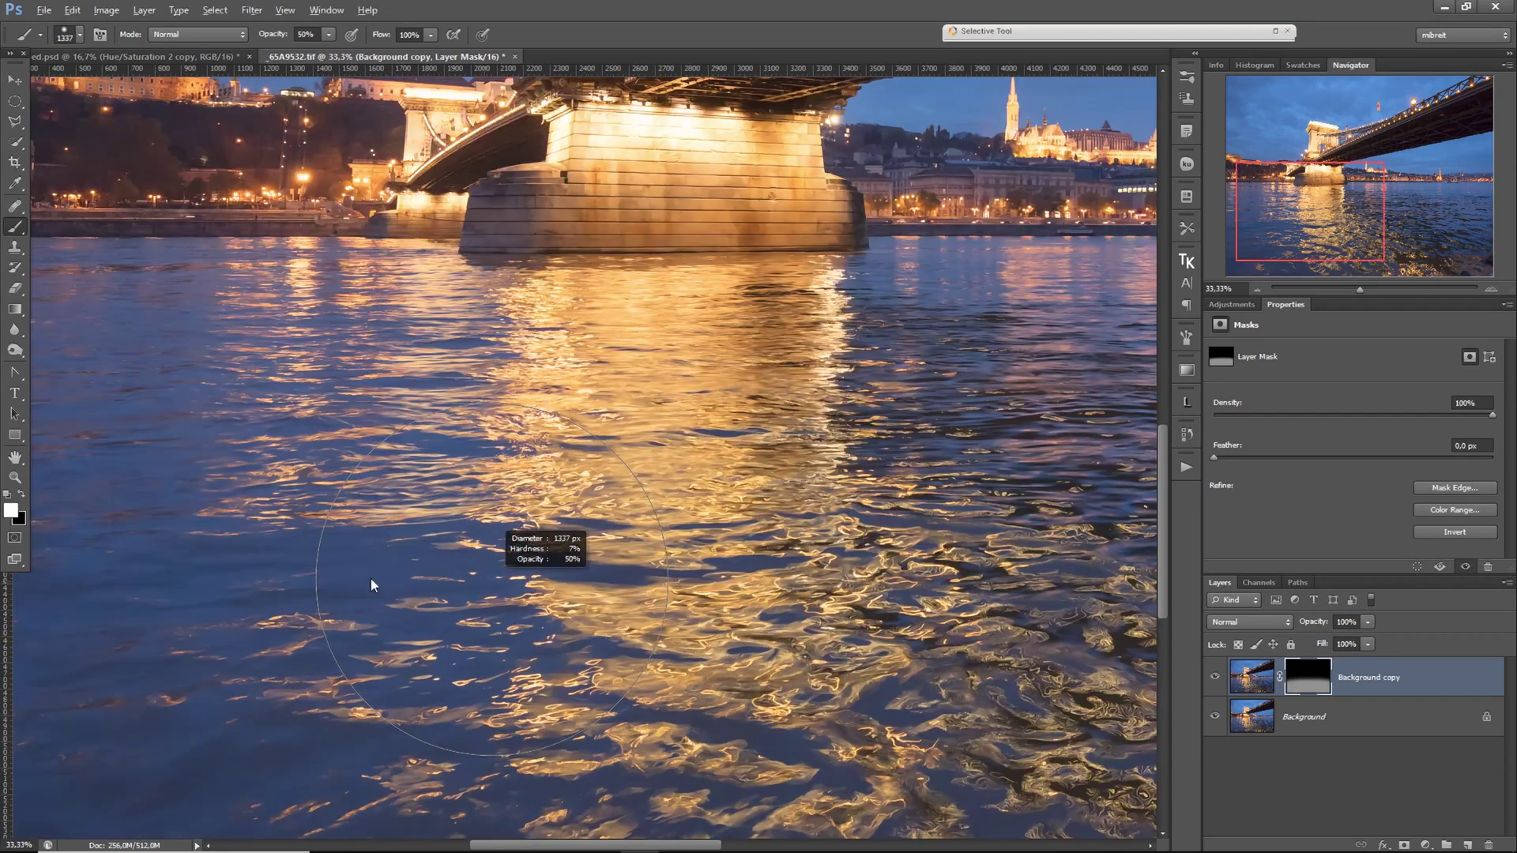
scroll(371, 584, up, 2)
drag(632, 577, 83, 575)
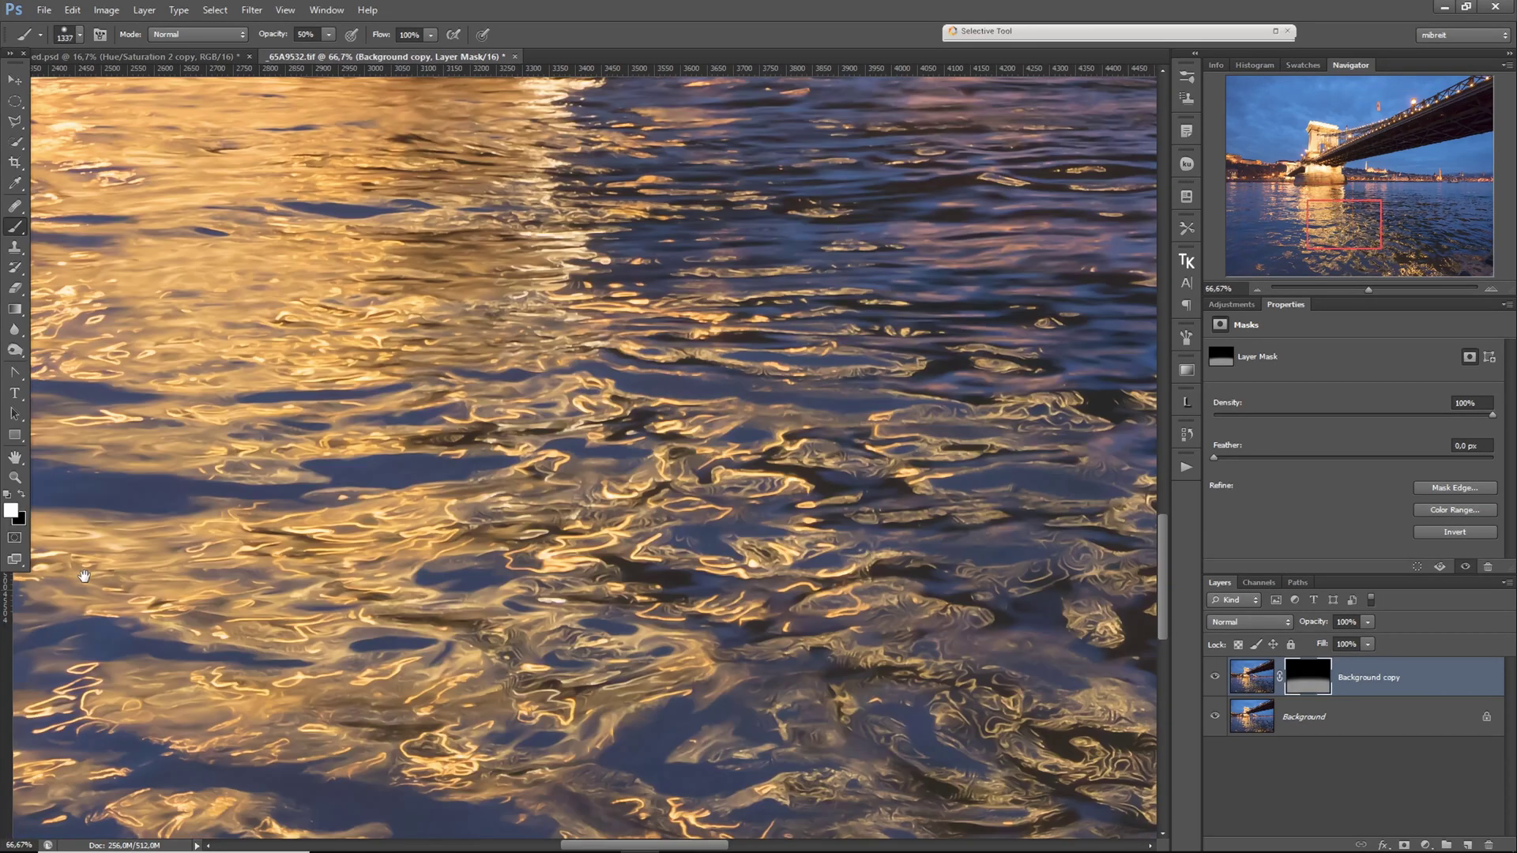
drag(574, 553, 553, 553)
mouse_move(789, 553)
mouse_down()
mouse_move(413, 550)
mouse_move(406, 576)
mouse_up()
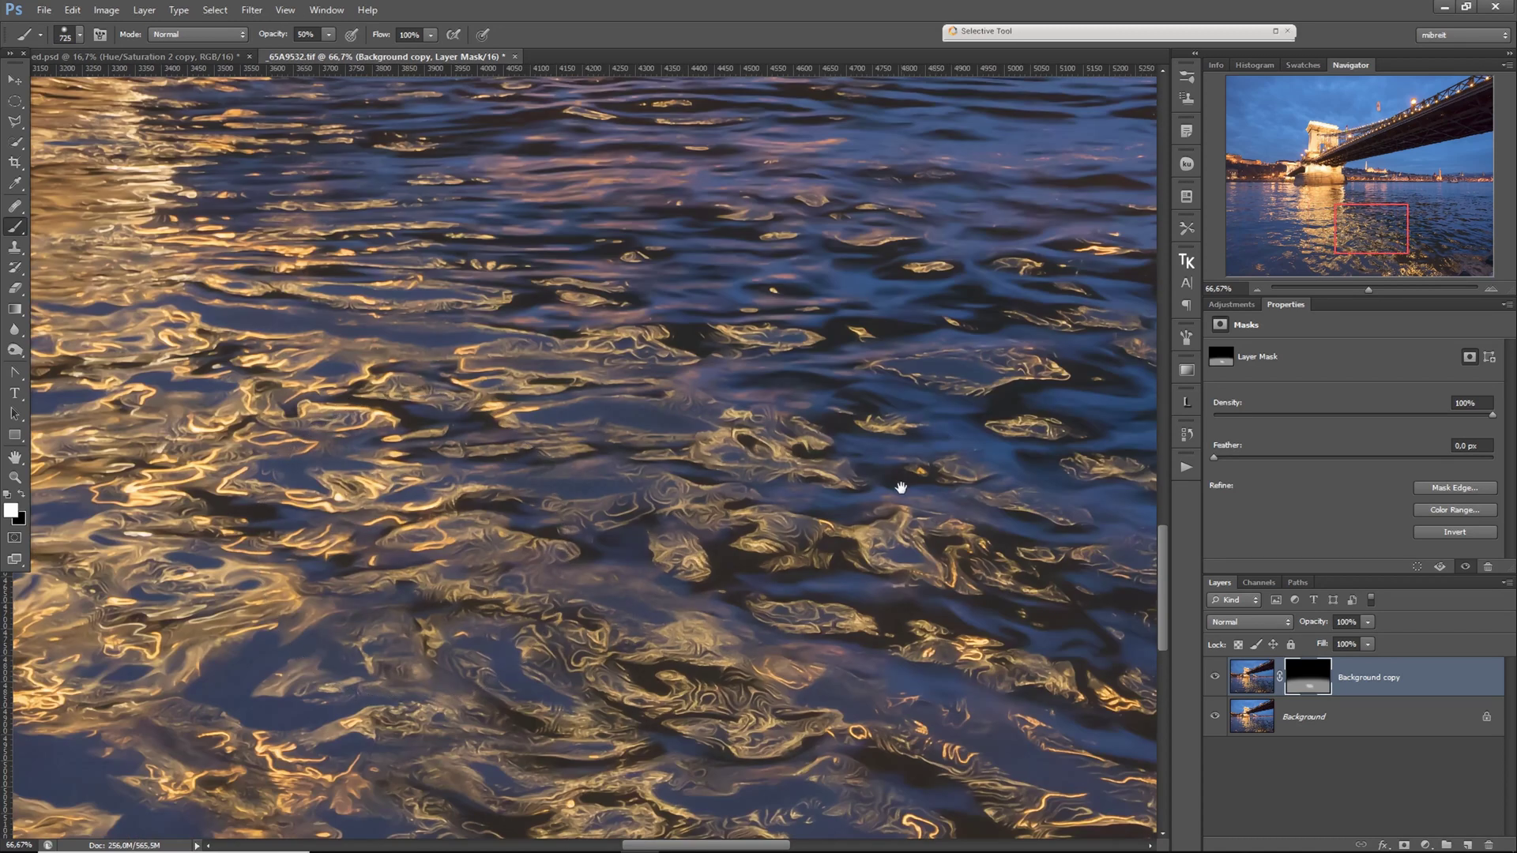
drag(1395, 224, 1453, 226)
drag(840, 355, 409, 515)
key(ctrl+minus)
key(ctrl+minus)
key(ctrl+minus)
key(ctrl+minus)
key(ctrl+minus)
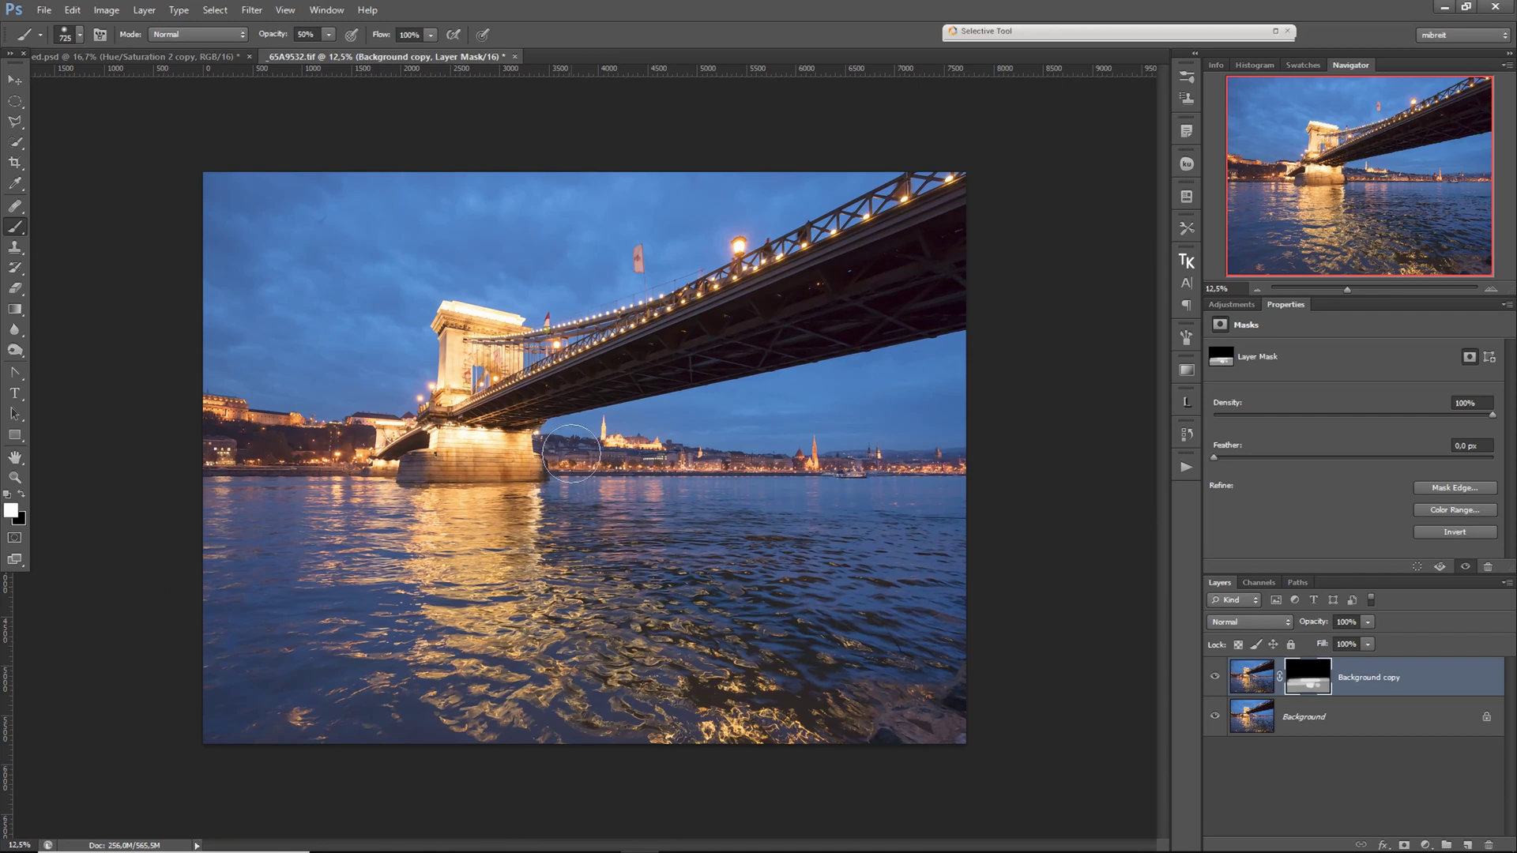
Step: Switch to the first document tab, zoom in and pan over its golden river reflections, then zoom back out
click(176, 63)
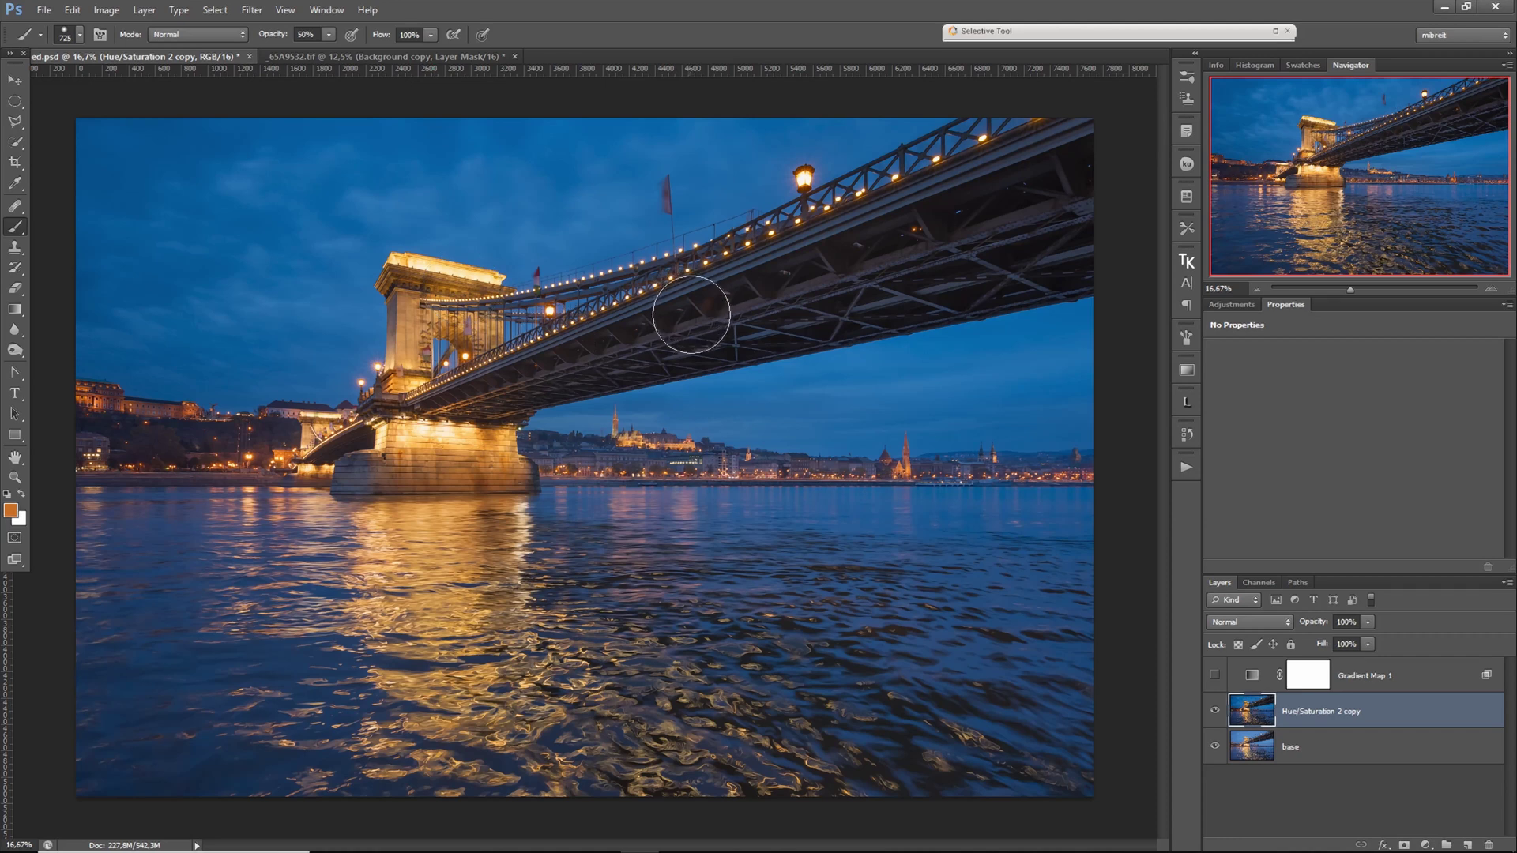
ctrl+click(654, 686)
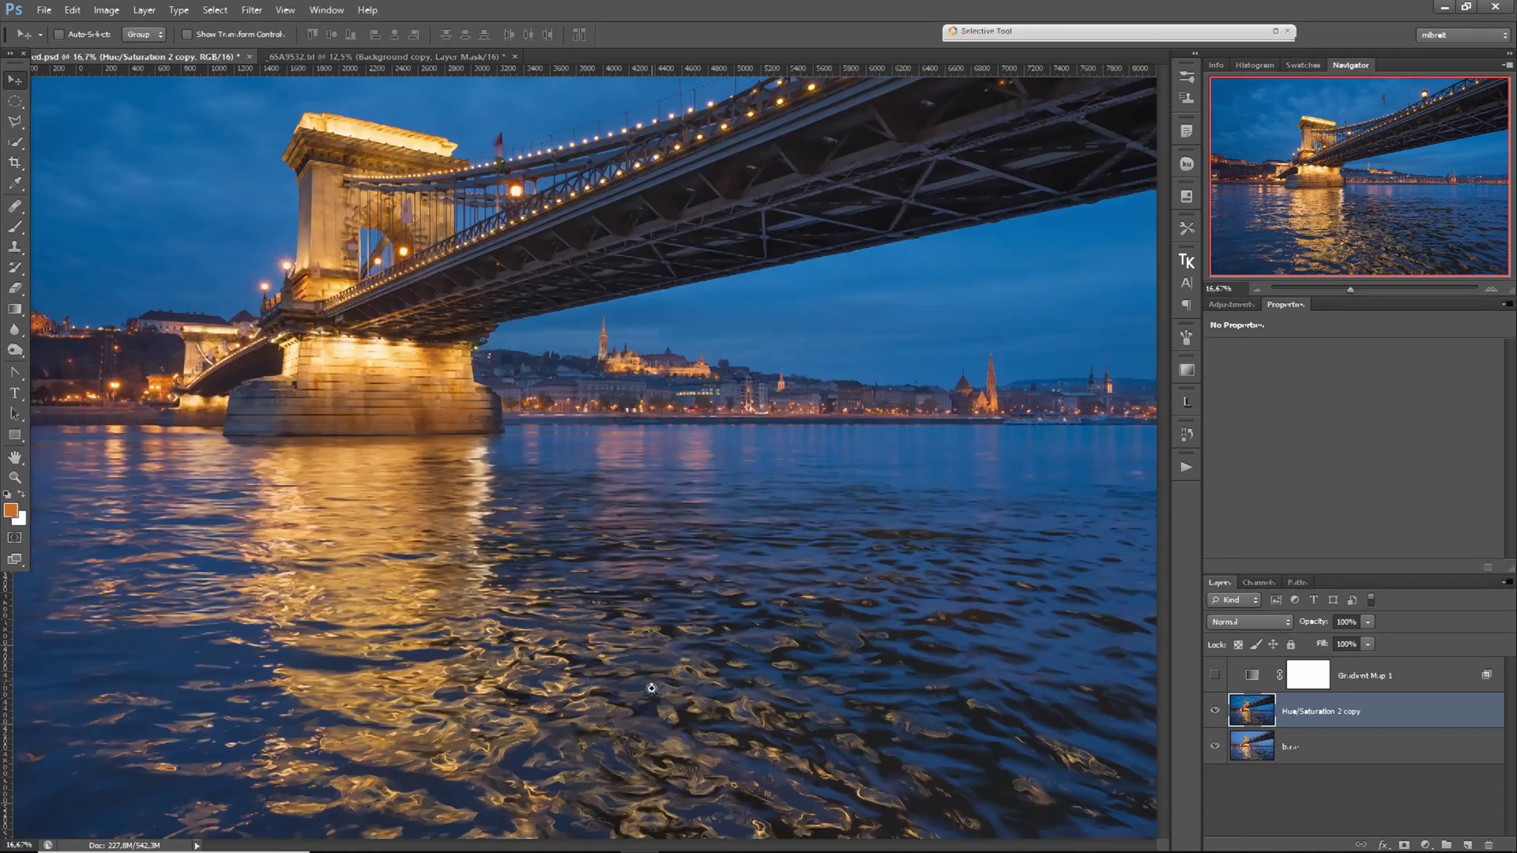
ctrl+click(669, 708)
ctrl+click(669, 707)
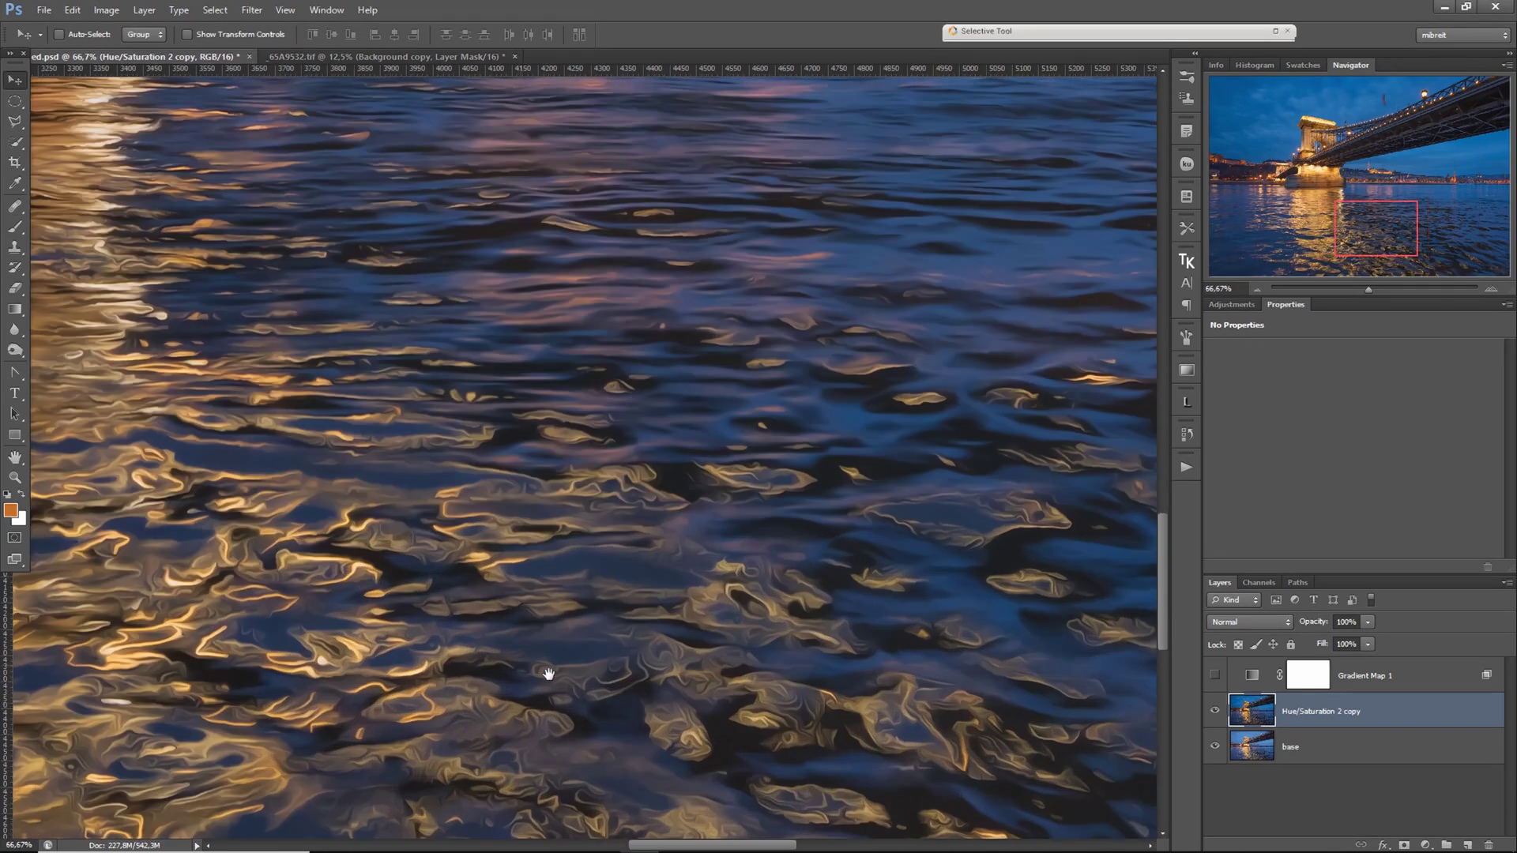
drag(545, 671, 847, 611)
scroll(364, 452, left, 5)
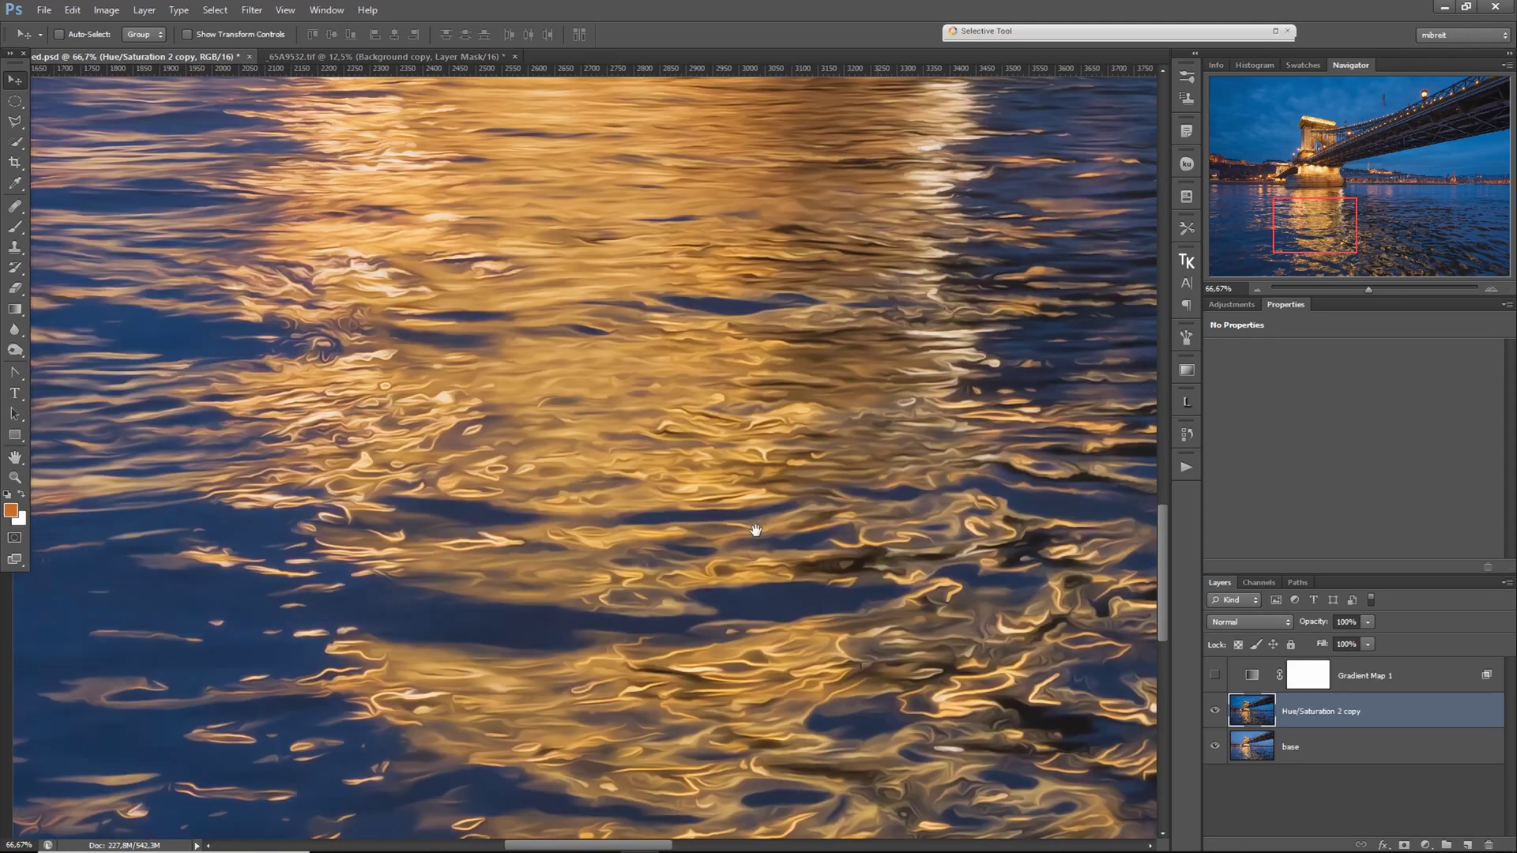
scroll(533, 567, left, 4)
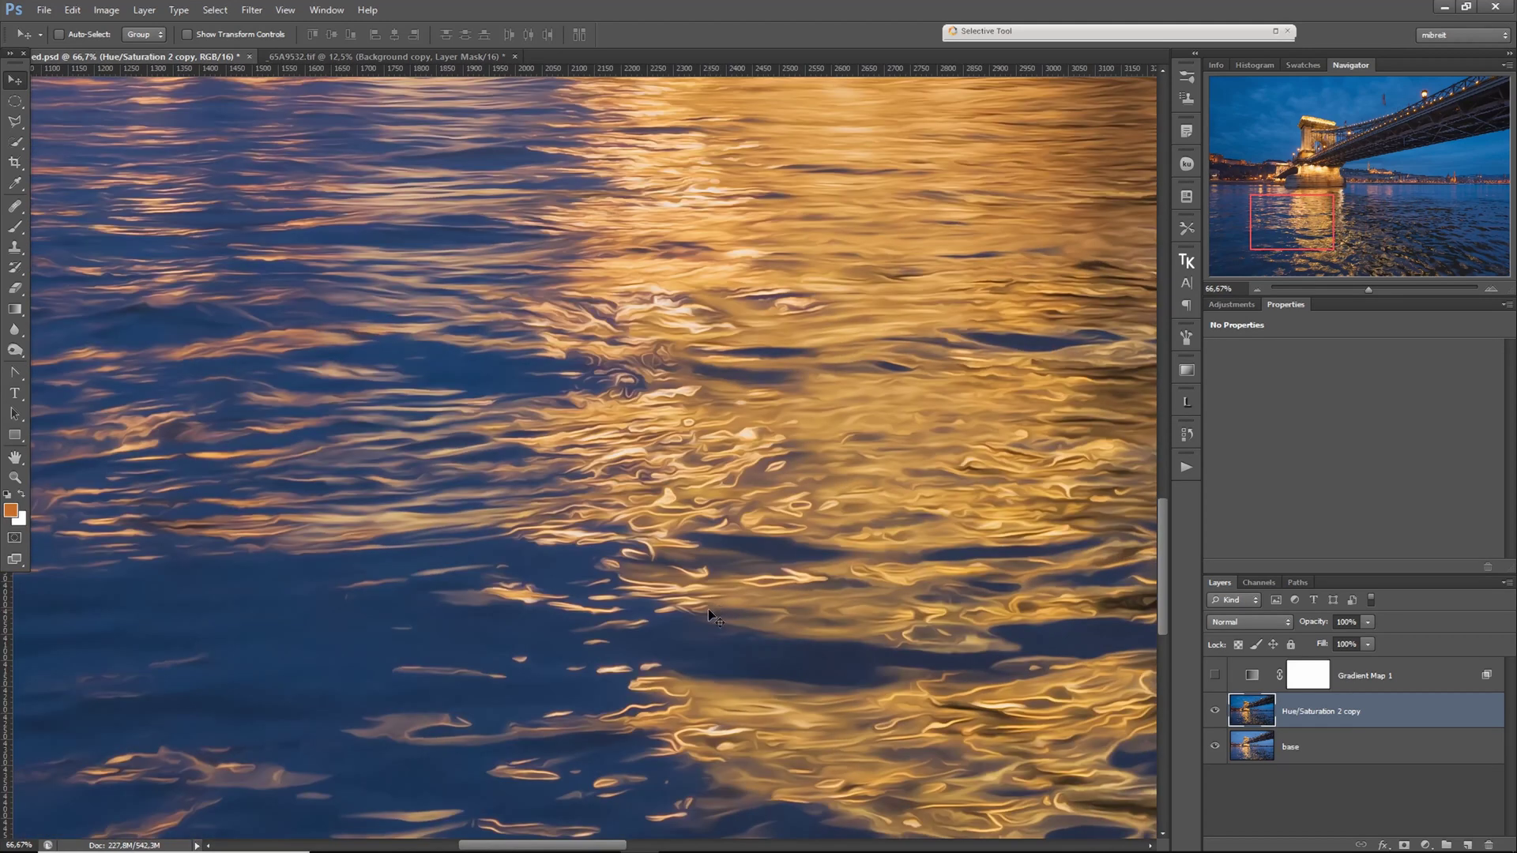
drag(529, 528, 281, 403)
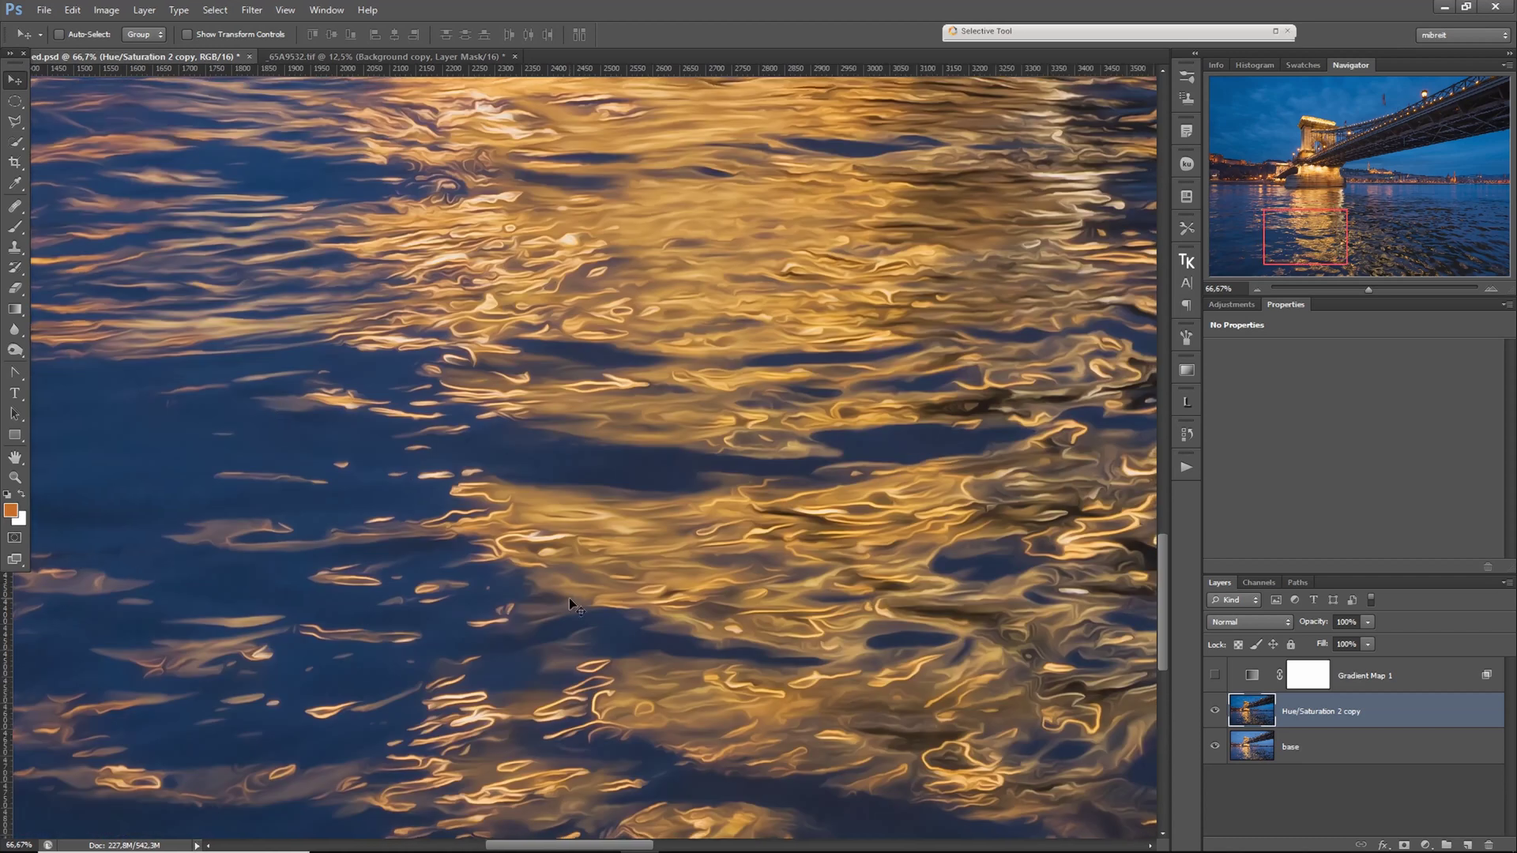
drag(499, 736, 536, 577)
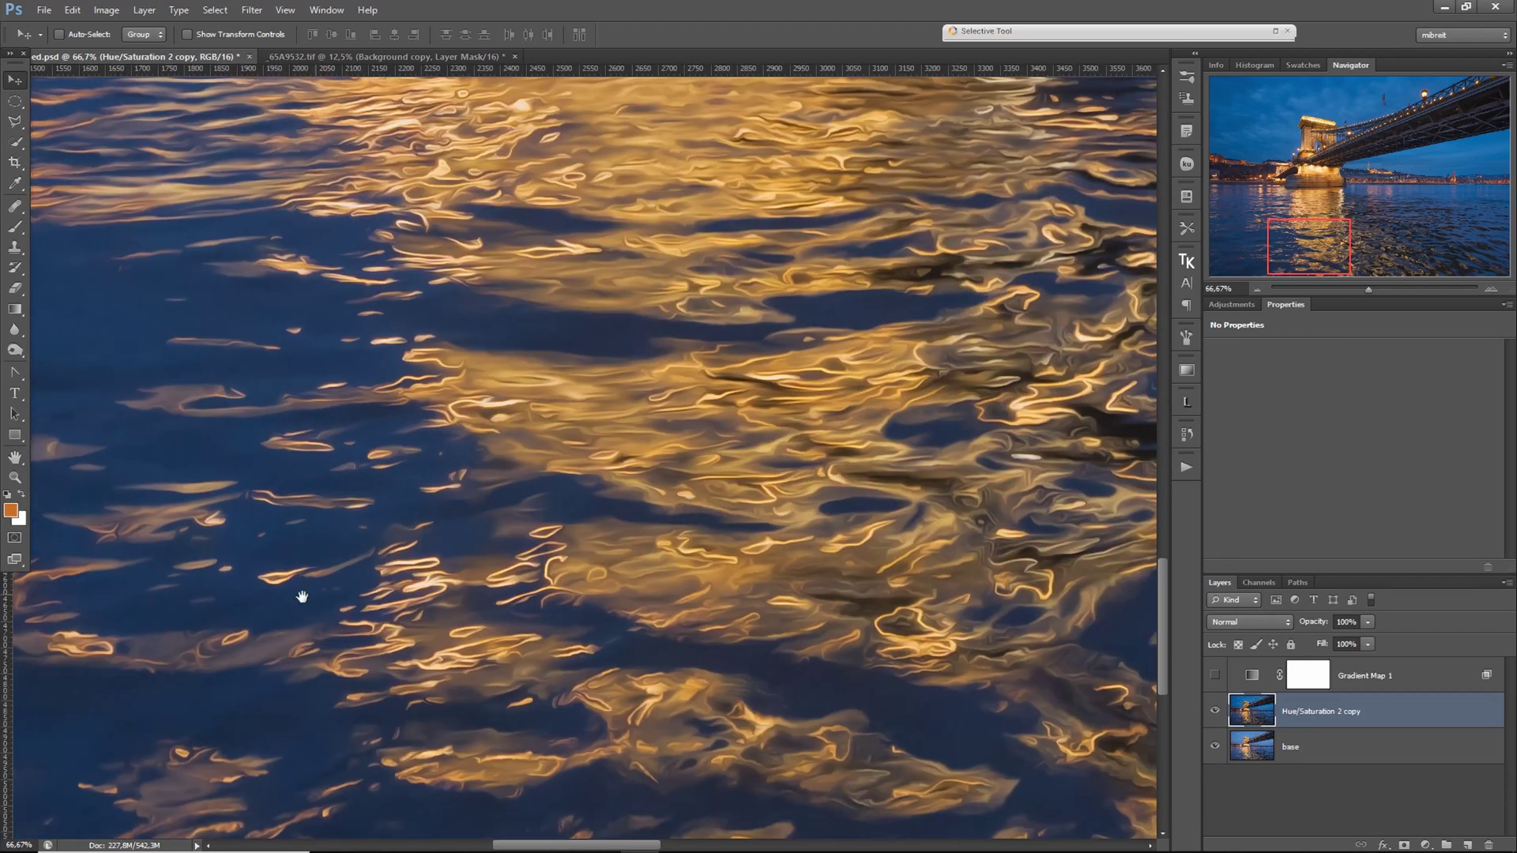
drag(301, 595, 710, 472)
alt+click(440, 443)
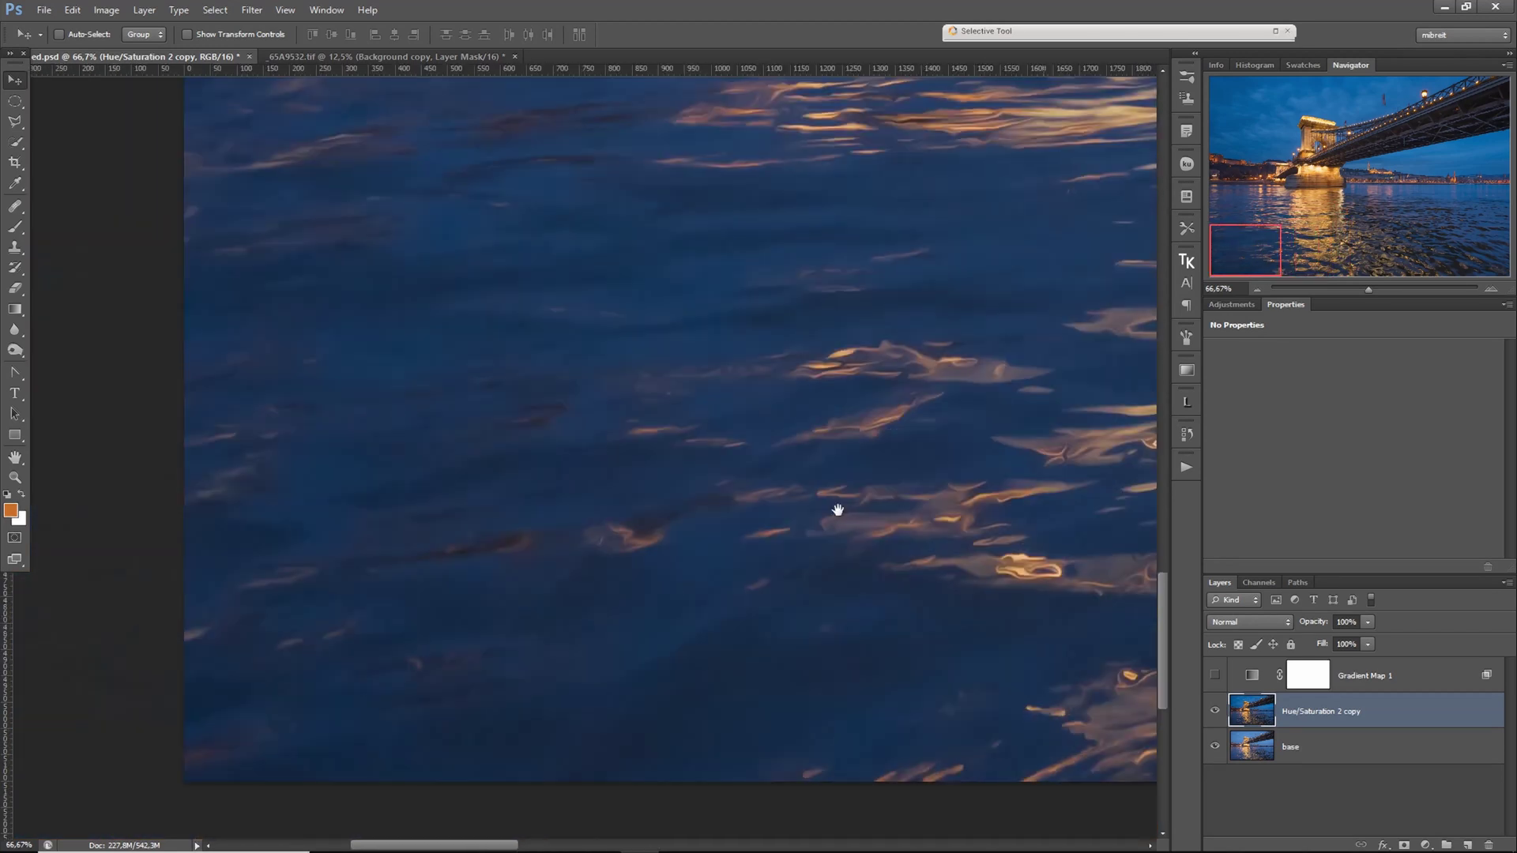
alt+click(661, 482)
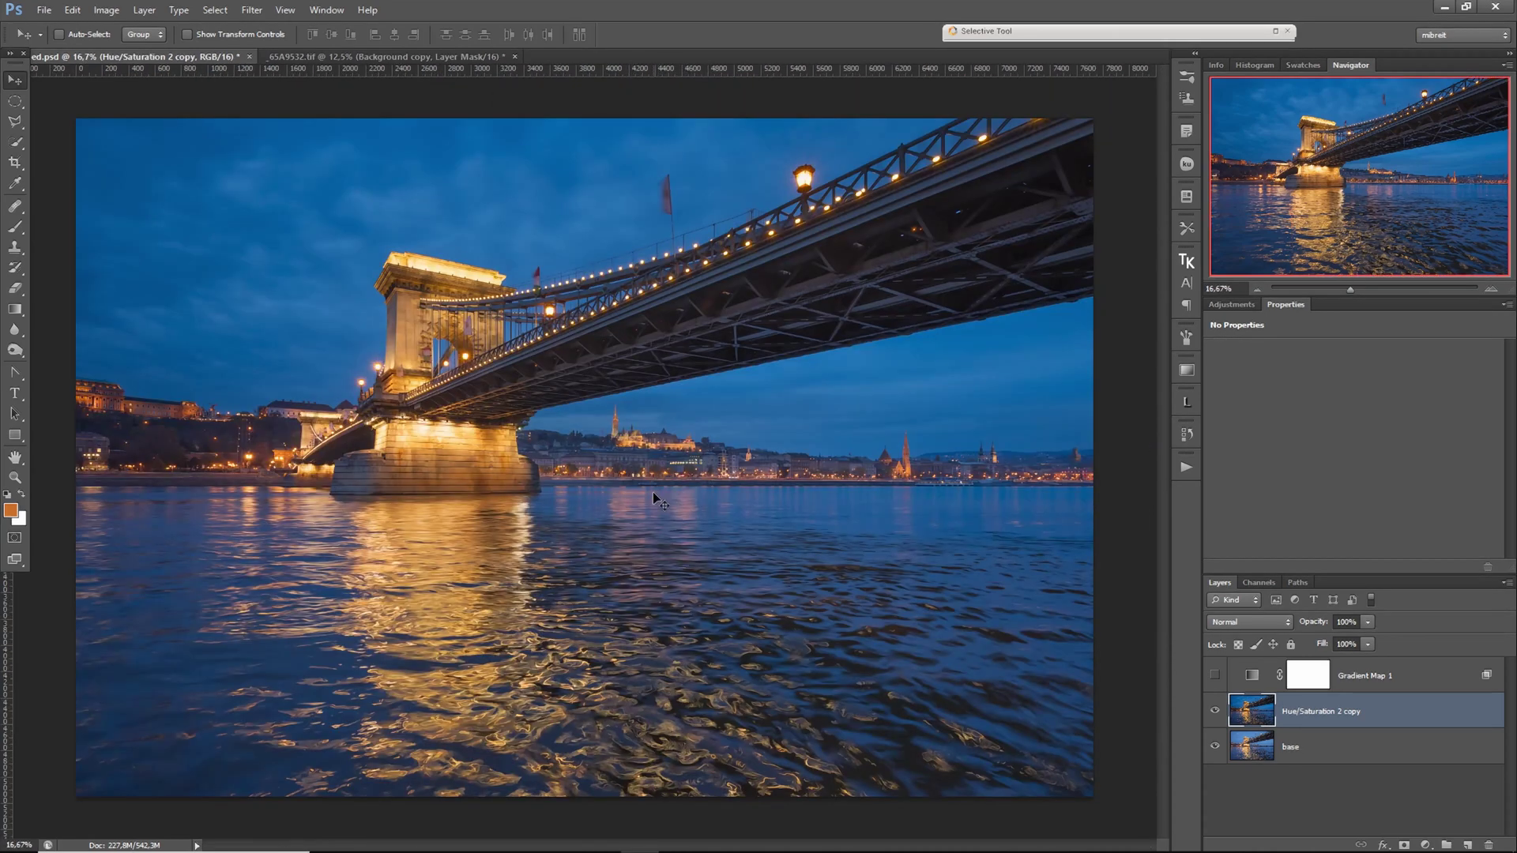